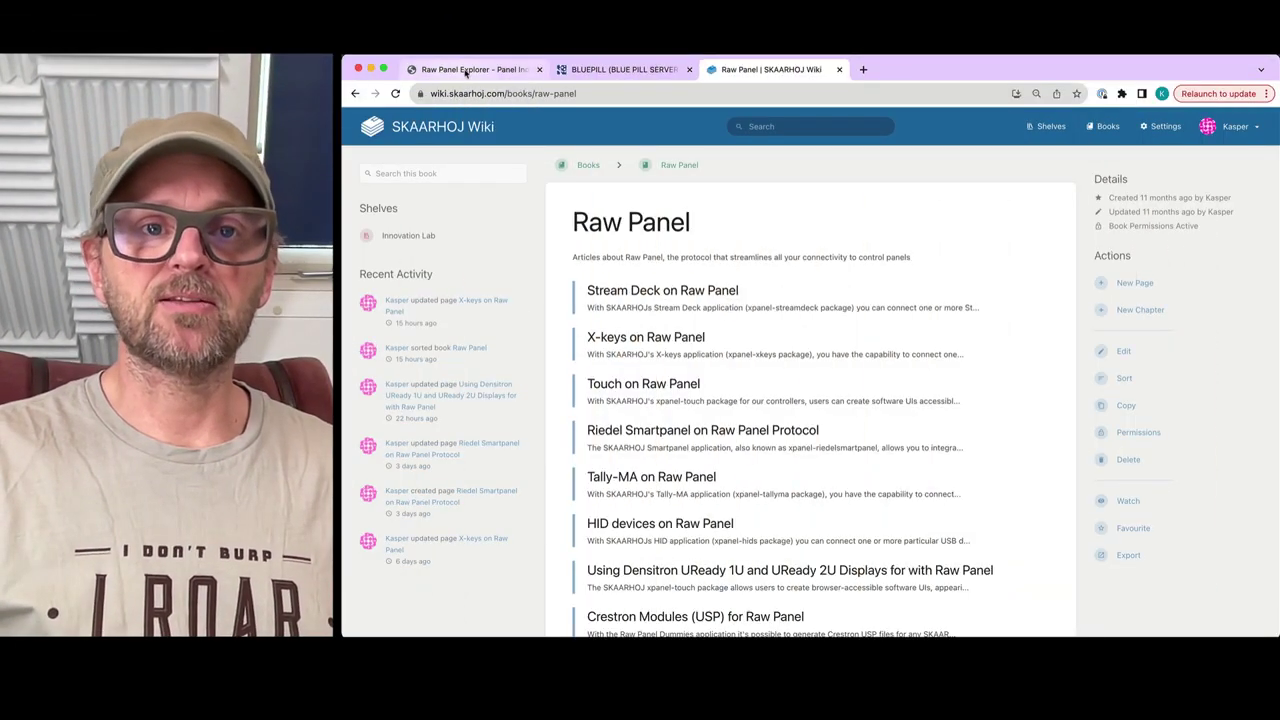
Connect to the XBA-T-bar Module in Raw Panel Explorer and view its panel rendering
{"action": "left_click", "coordinate": [465, 70]}
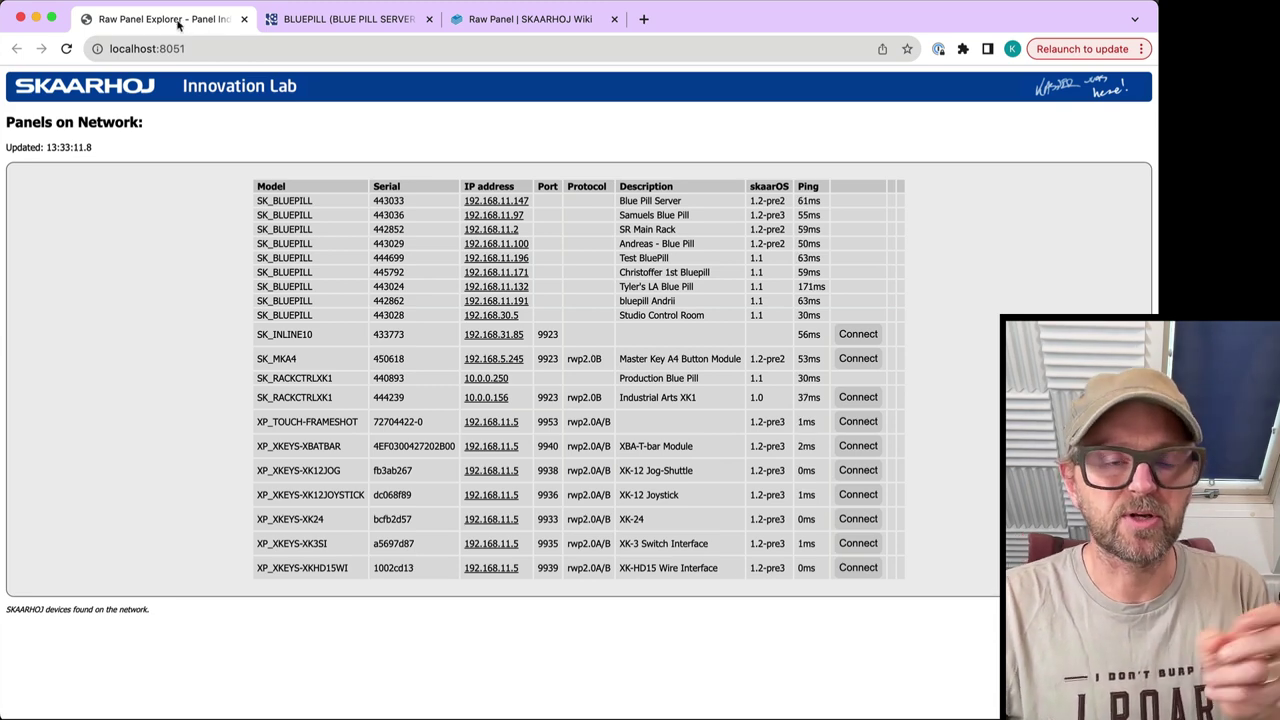
{"action": "left_click", "coordinate": [860, 446]}
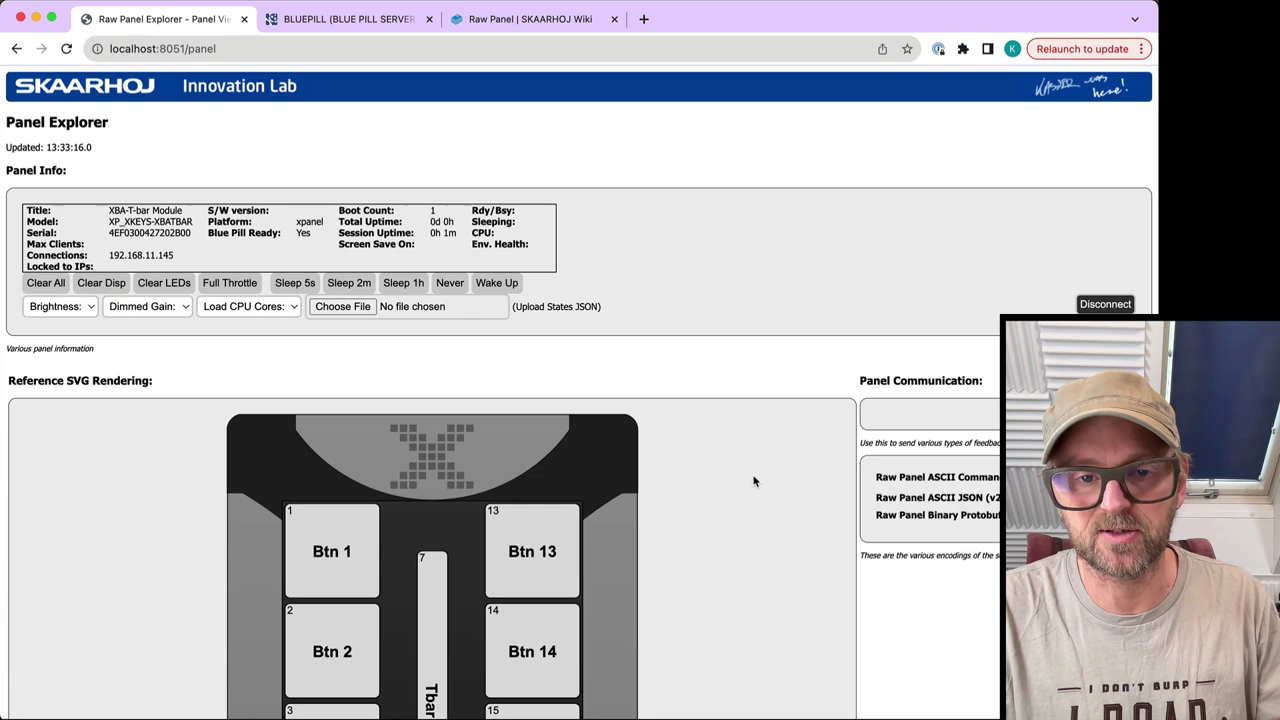
{"action": "scroll", "coordinate": [756, 482], "scroll_direction": "down", "scroll_amount": 3}
{"action": "scroll", "coordinate": [756, 482], "scroll_direction": "down", "scroll_amount": 5}
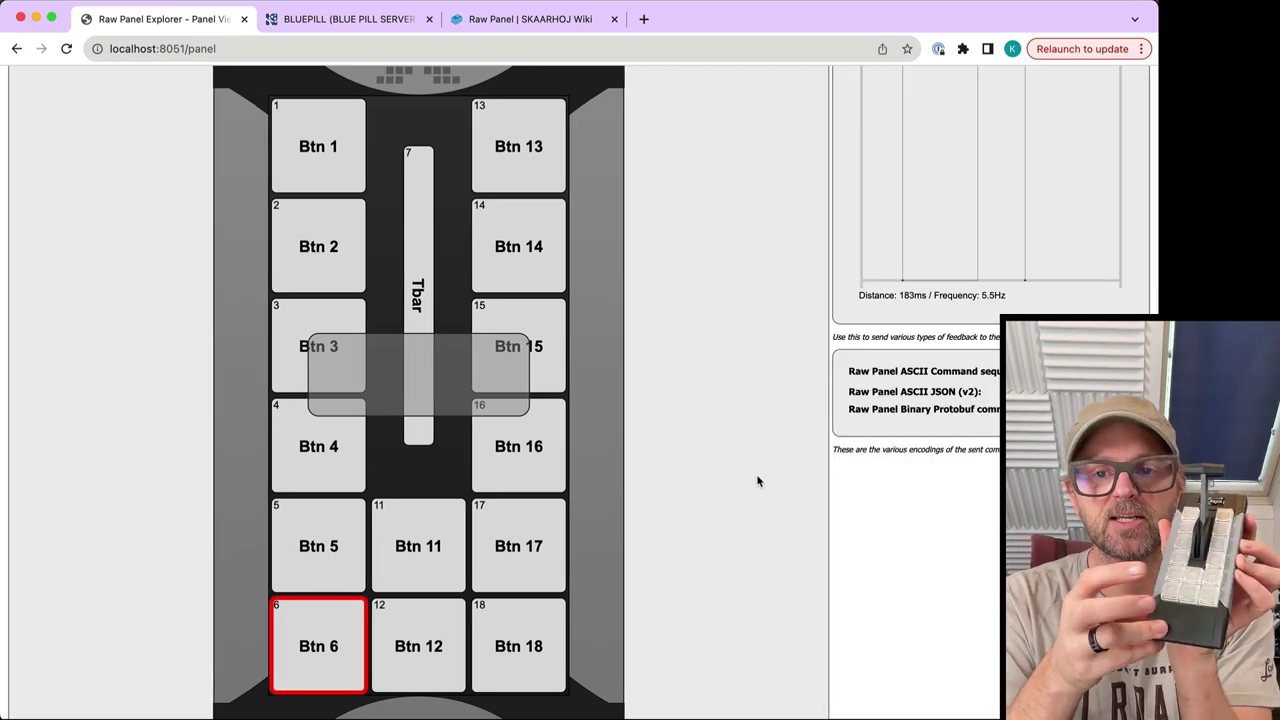
{"action": "scroll", "coordinate": [786, 448], "scroll_direction": "up", "scroll_amount": 3}
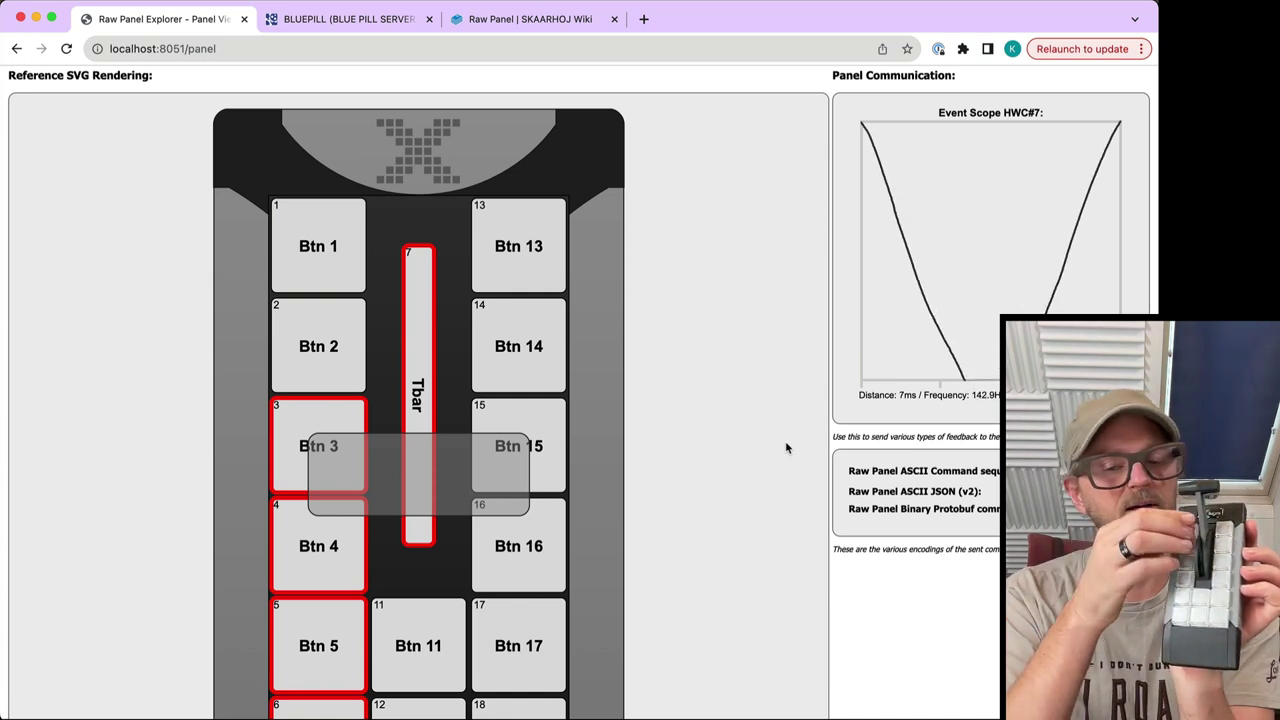
Turn Btn 13 on and try the colours Red (B), Rose, Pink, Purple and Amber (B) on it
{"action": "left_click", "coordinate": [512, 252]}
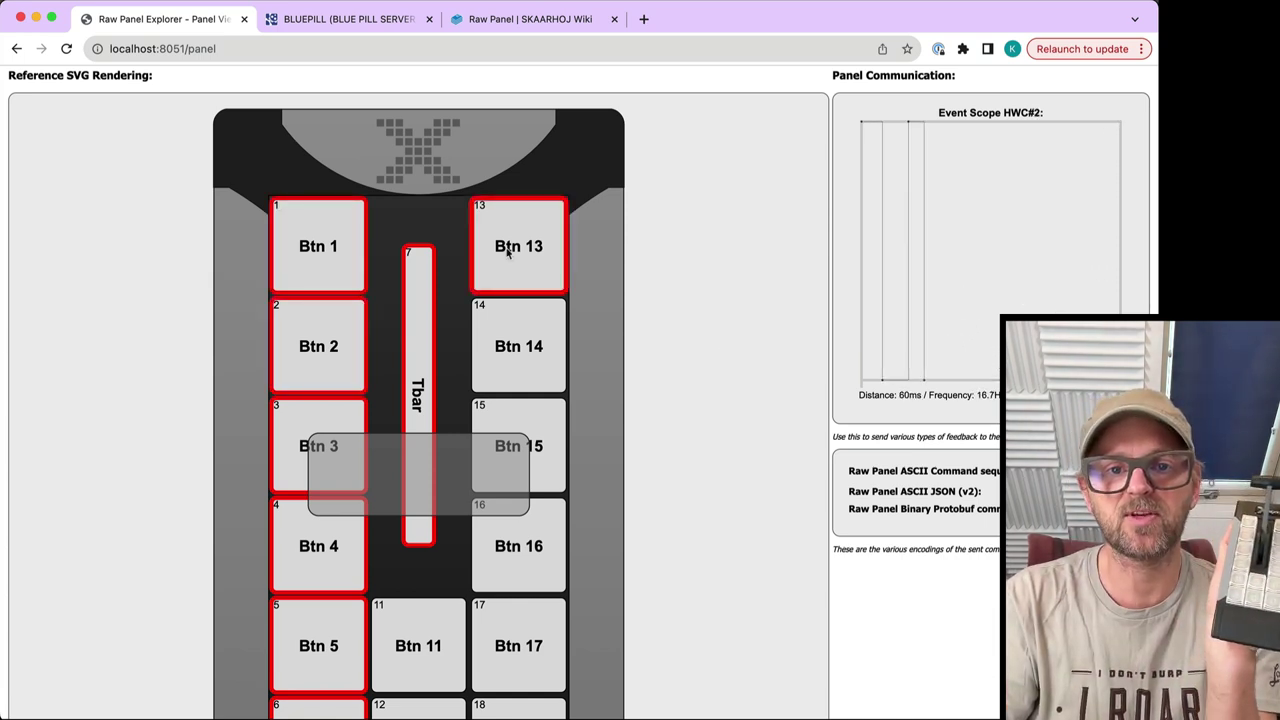
{"action": "left_click", "coordinate": [769, 163]}
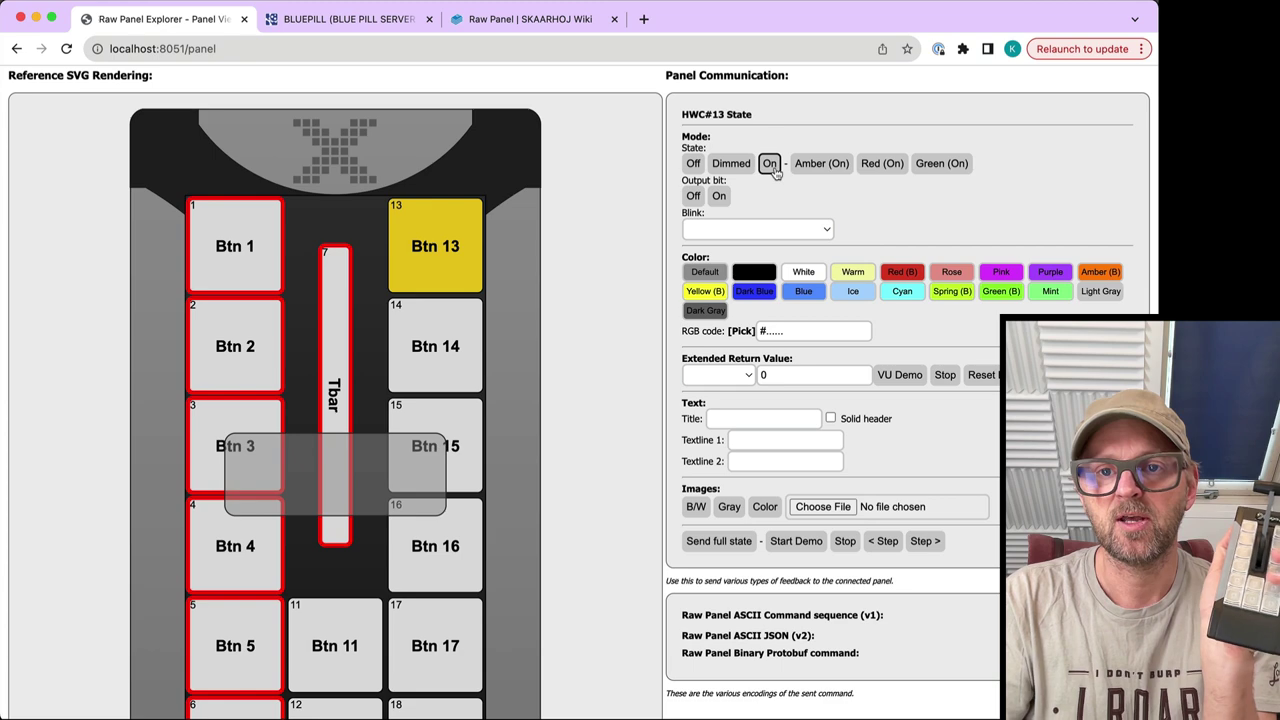
{"action": "left_click", "coordinate": [905, 272]}
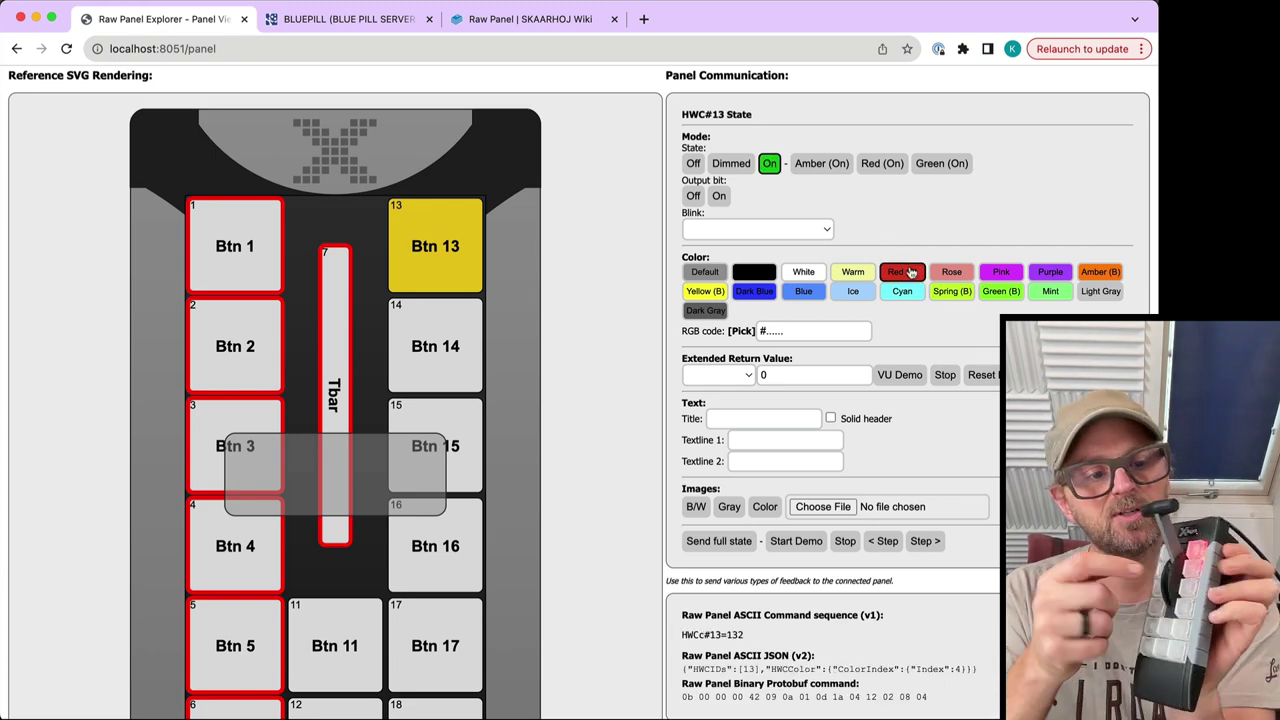
{"action": "left_click", "coordinate": [951, 272]}
{"action": "left_click", "coordinate": [1001, 272]}
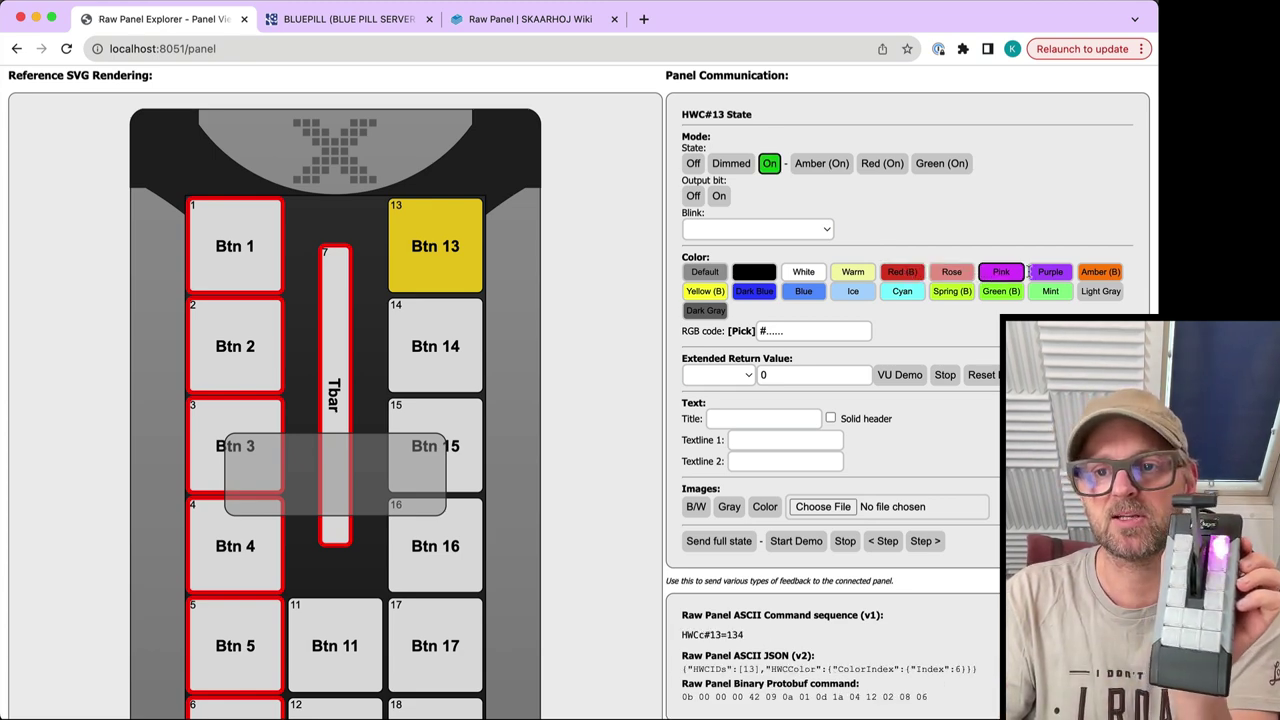
{"action": "left_click", "coordinate": [1050, 272]}
{"action": "left_click", "coordinate": [1112, 278]}
Pick the custom RGB colour #ff1736 for Btn 13
{"action": "left_click", "coordinate": [766, 336]}
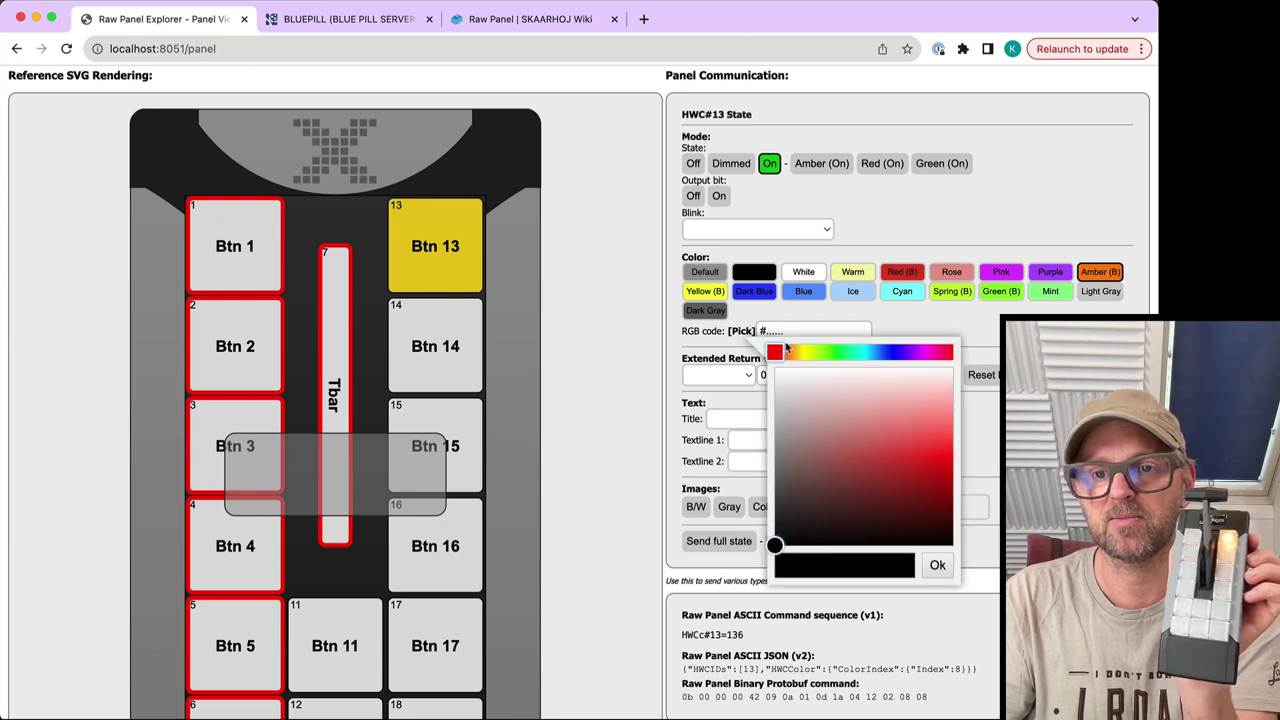
{"action": "left_click", "coordinate": [950, 448]}
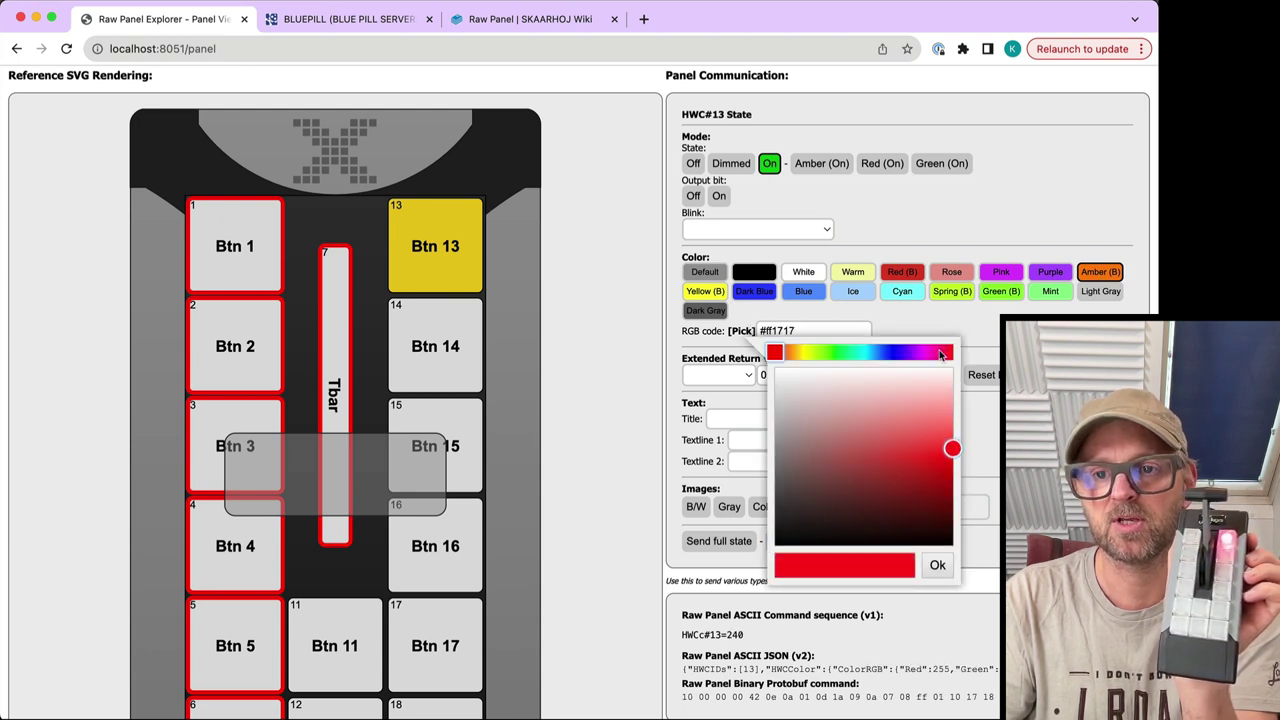
{"action": "mouse_move", "coordinate": [943, 351]}
{"action": "left_mouse_down"}
{"action": "mouse_move", "coordinate": [777, 351]}
{"action": "mouse_move", "coordinate": [950, 351]}
{"action": "left_mouse_up"}
{"action": "left_click", "coordinate": [937, 565]}
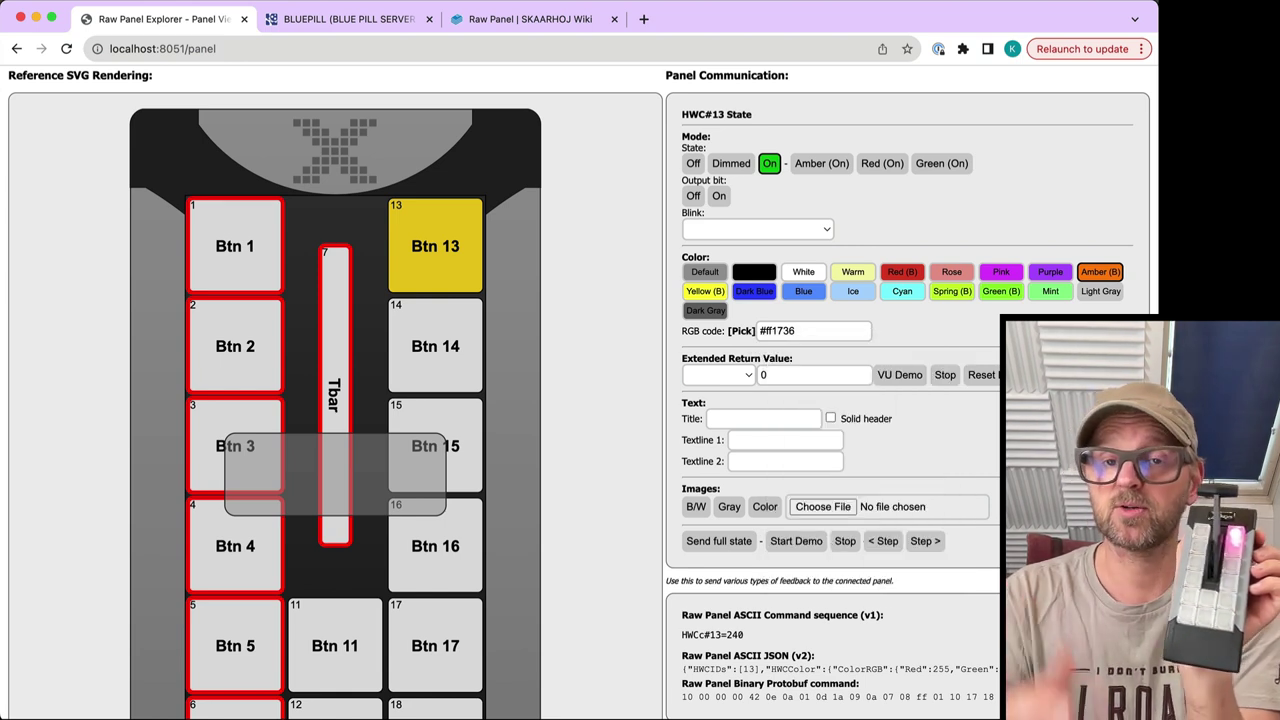
Copy the Raw Panel ASCII JSON (v2) command for Btn 13's RGB colour
{"action": "scroll", "coordinate": [931, 625], "scroll_direction": "down", "scroll_amount": 2}
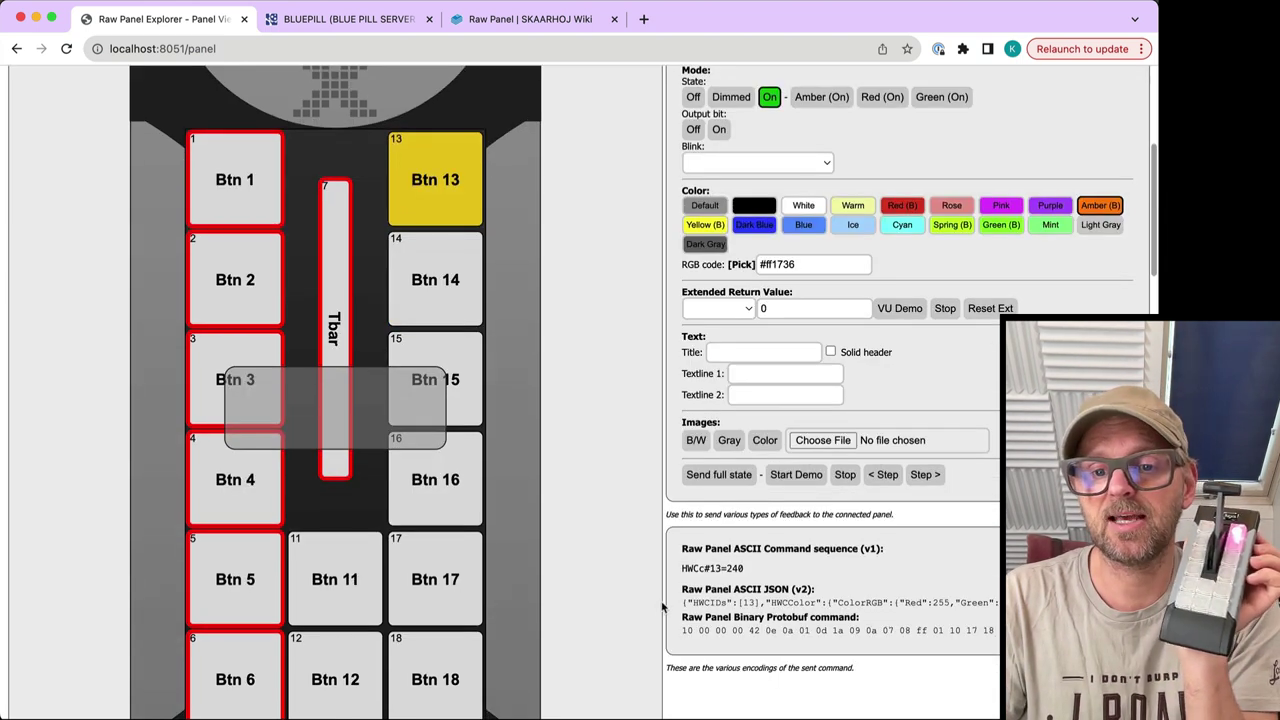
{"action": "mouse_move", "coordinate": [668, 604]}
{"action": "left_mouse_down"}
{"action": "mouse_move", "coordinate": [991, 616]}
{"action": "mouse_move", "coordinate": [1084, 603]}
{"action": "mouse_move", "coordinate": [675, 610]}
{"action": "left_mouse_up"}
{"action": "key", "text": "super+c"}
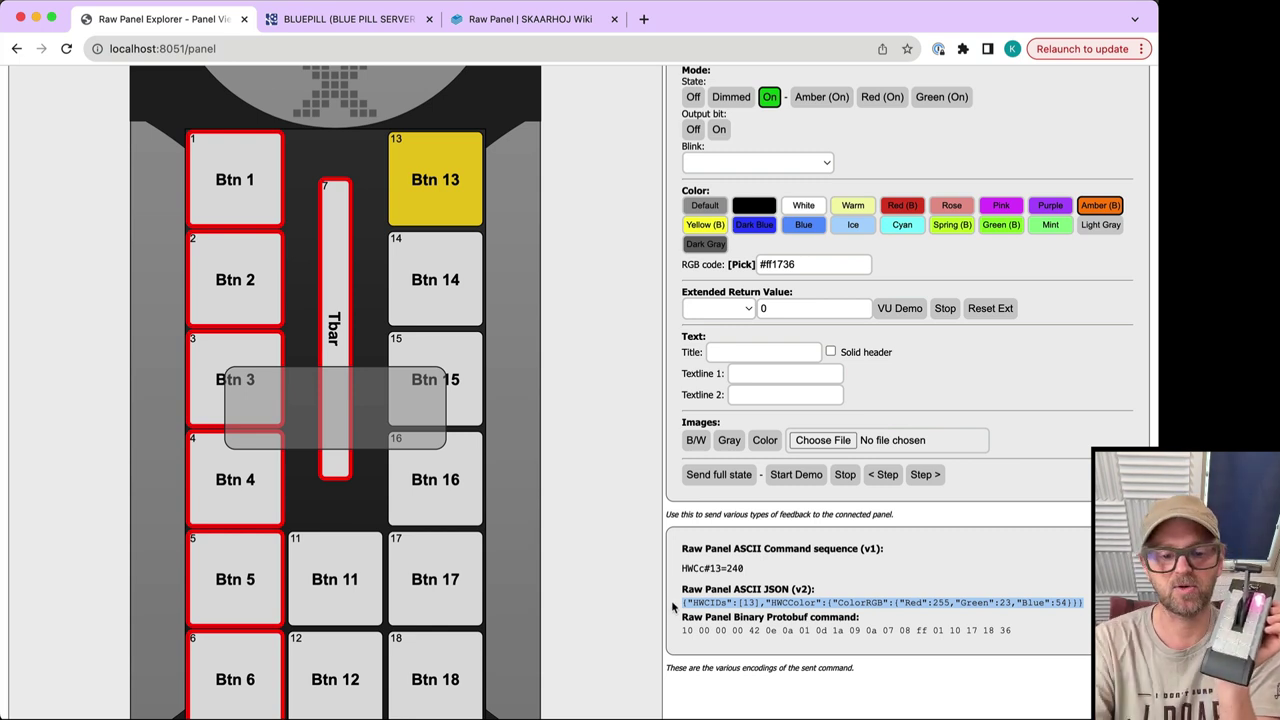
Clear all feedback on the panel and disconnect from it
{"action": "scroll", "coordinate": [634, 237], "scroll_direction": "up", "scroll_amount": 5}
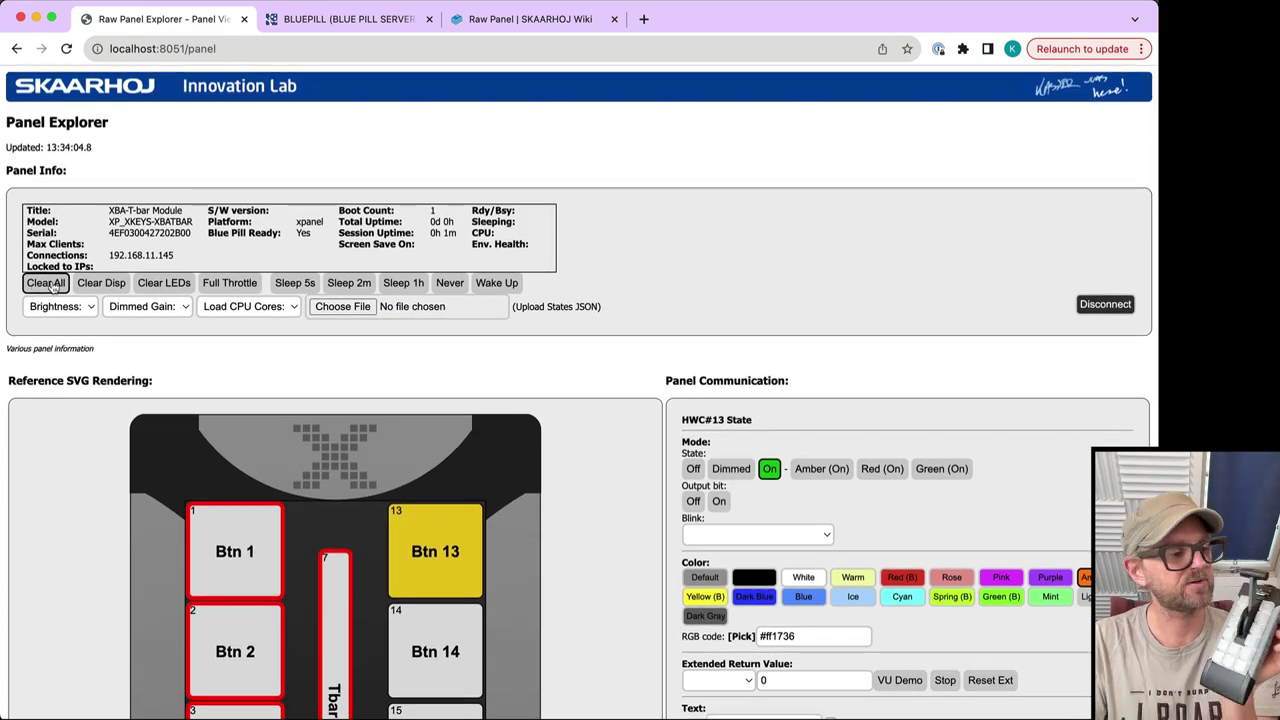
{"action": "left_click", "coordinate": [52, 285]}
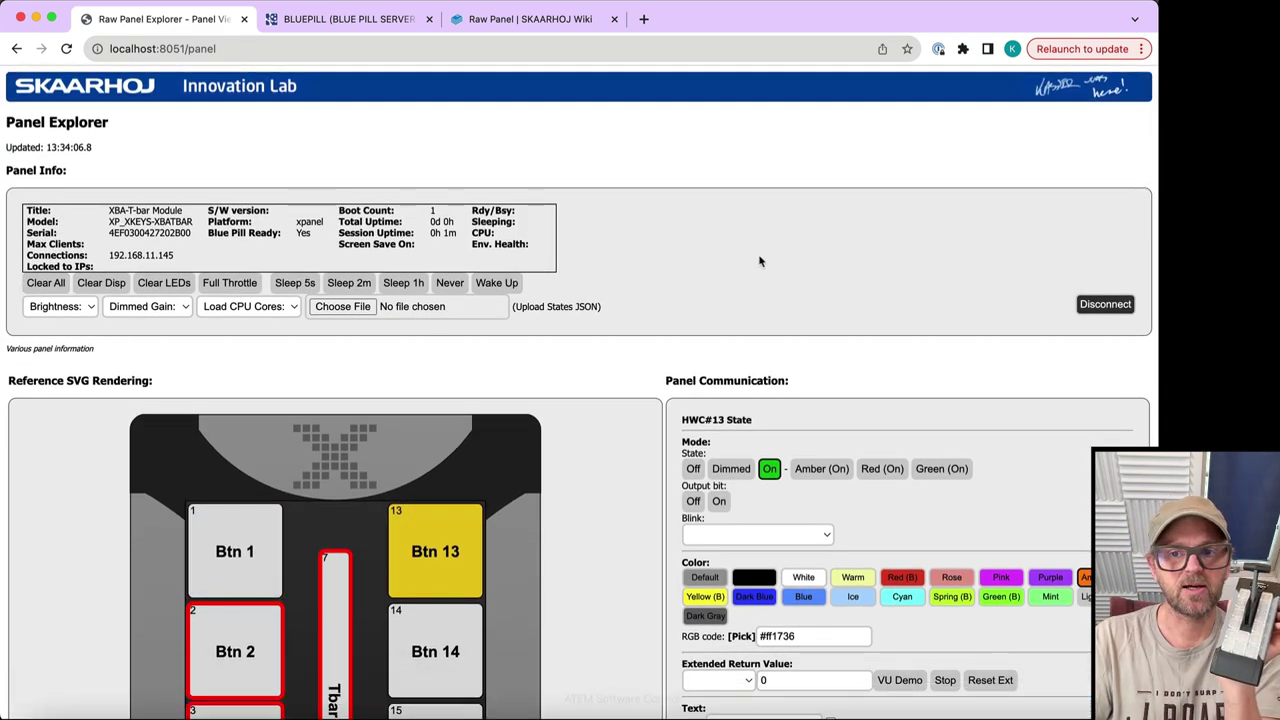
{"action": "left_click", "coordinate": [1101, 305]}
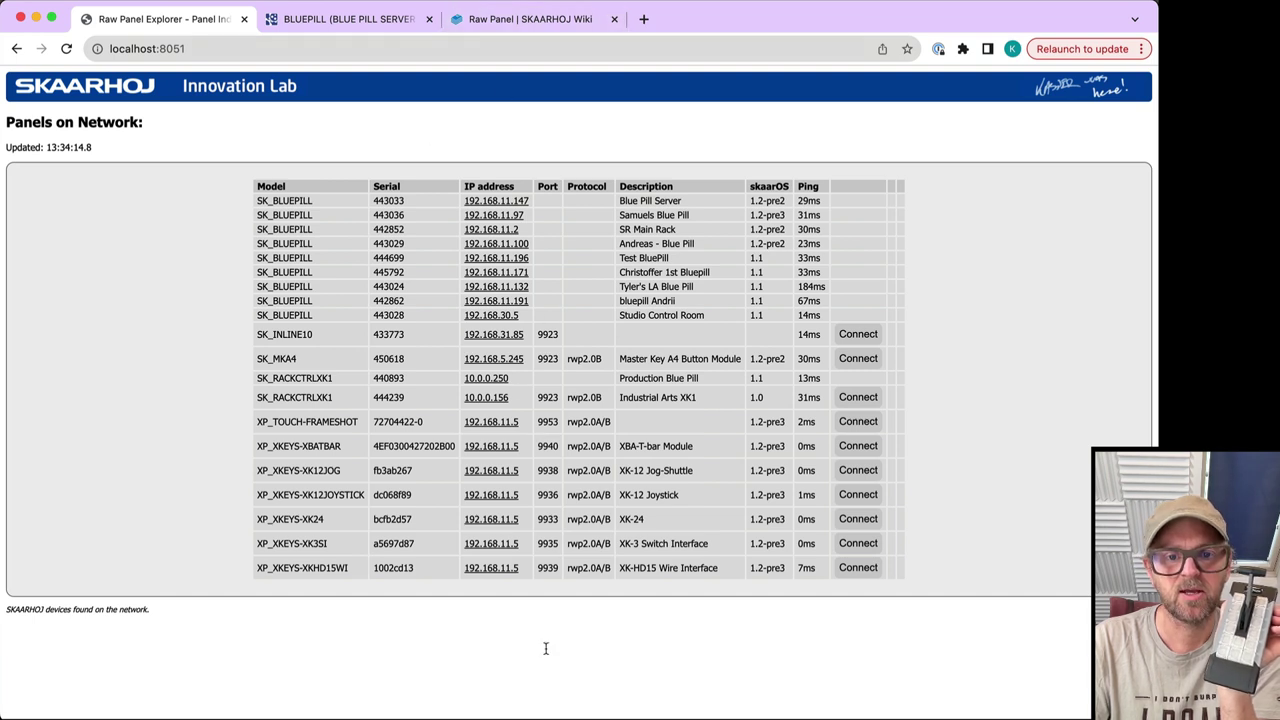
In Terminal, connect with nc to 192.168.11.5 on port 9940 and send the list command
{"action": "left_click", "coordinate": [380, 700]}
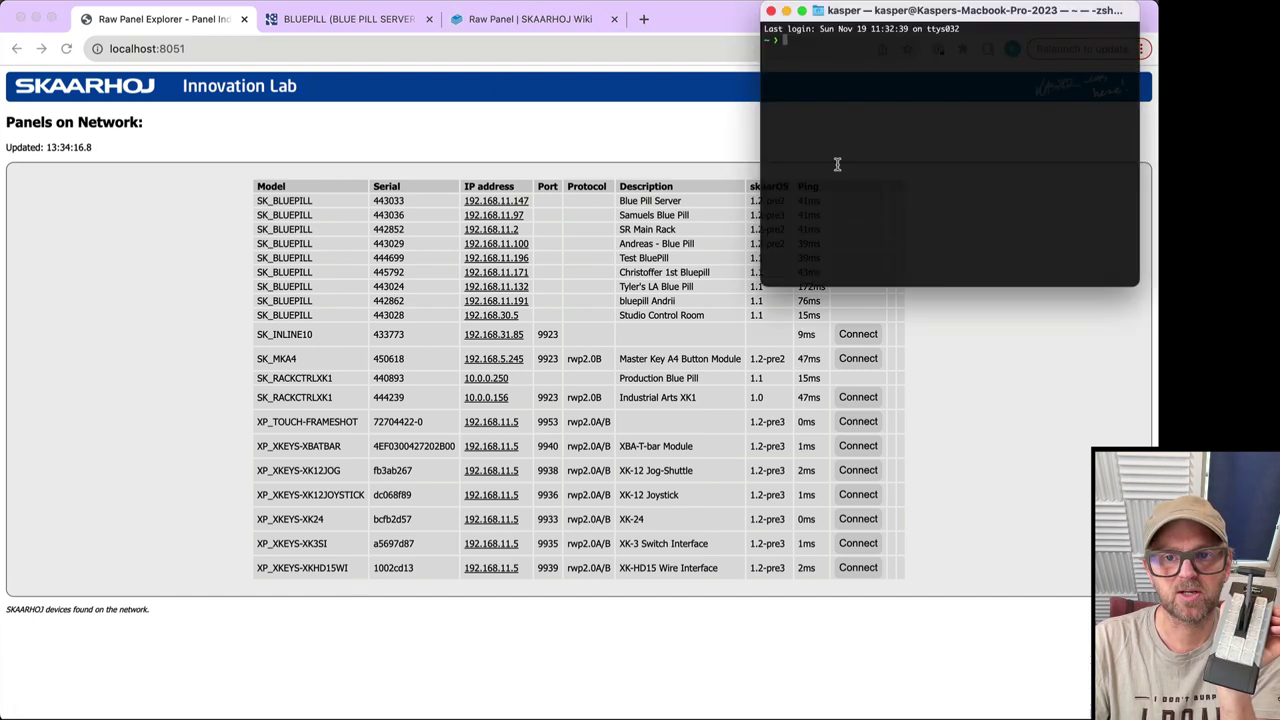
{"action": "type", "text": "nc"}
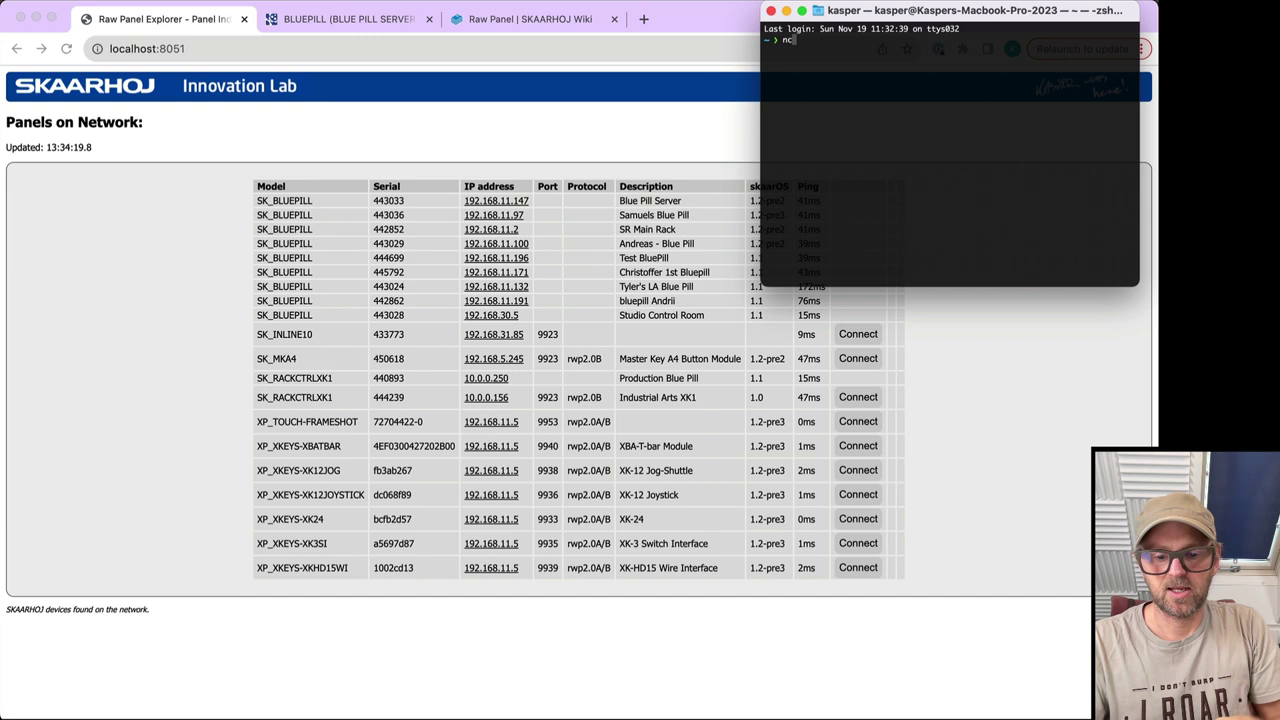
{"action": "type", "text": " 192.1"}
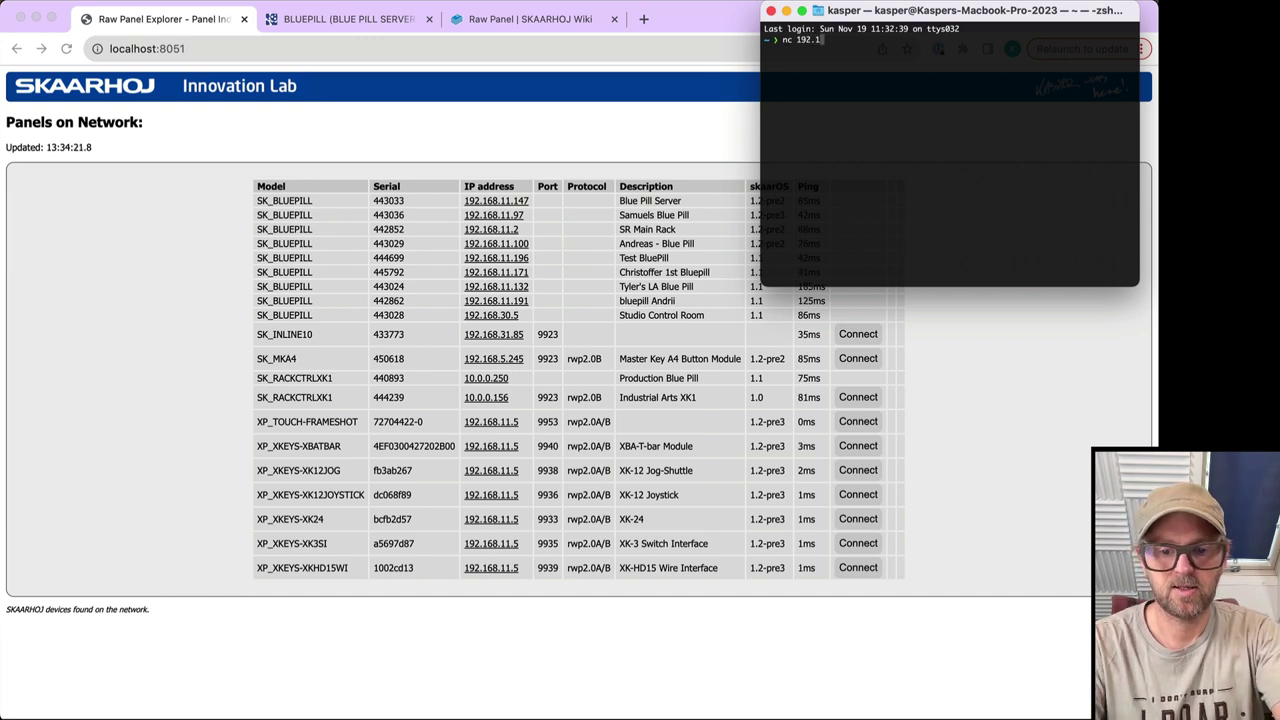
{"action": "type", "text": "68.11.5 9940"}
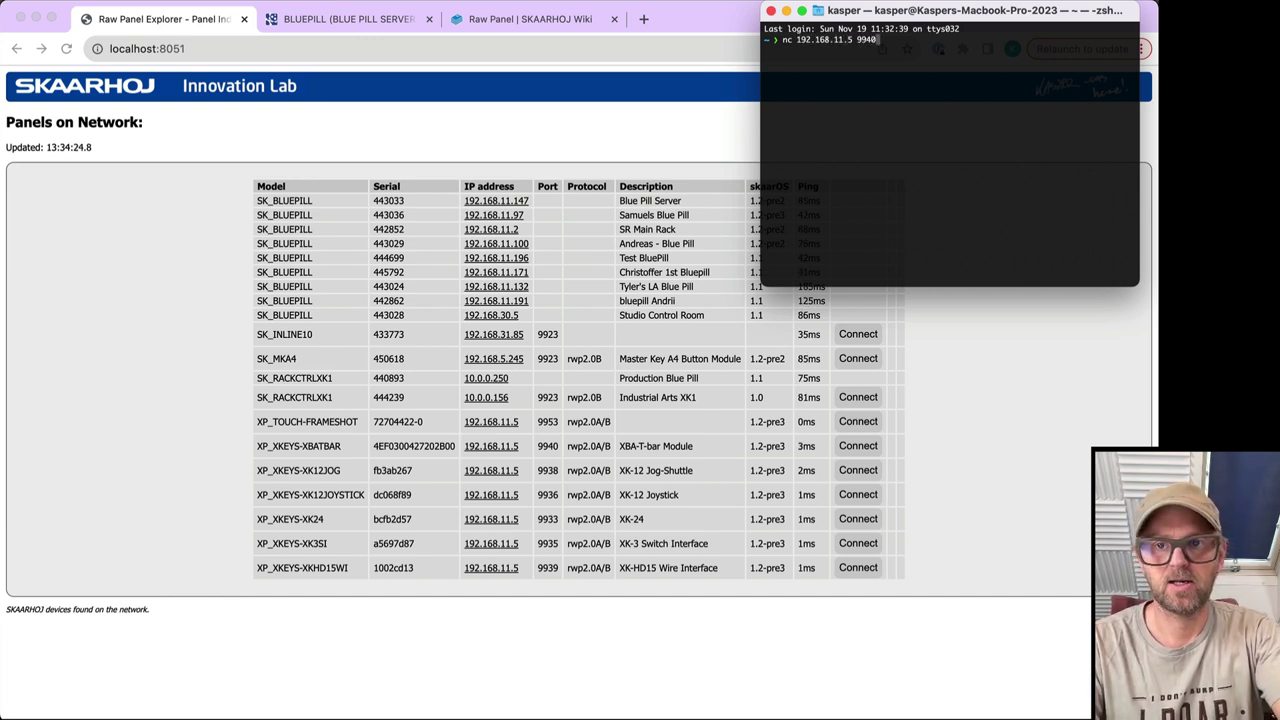
{"action": "key", "text": "Return"}
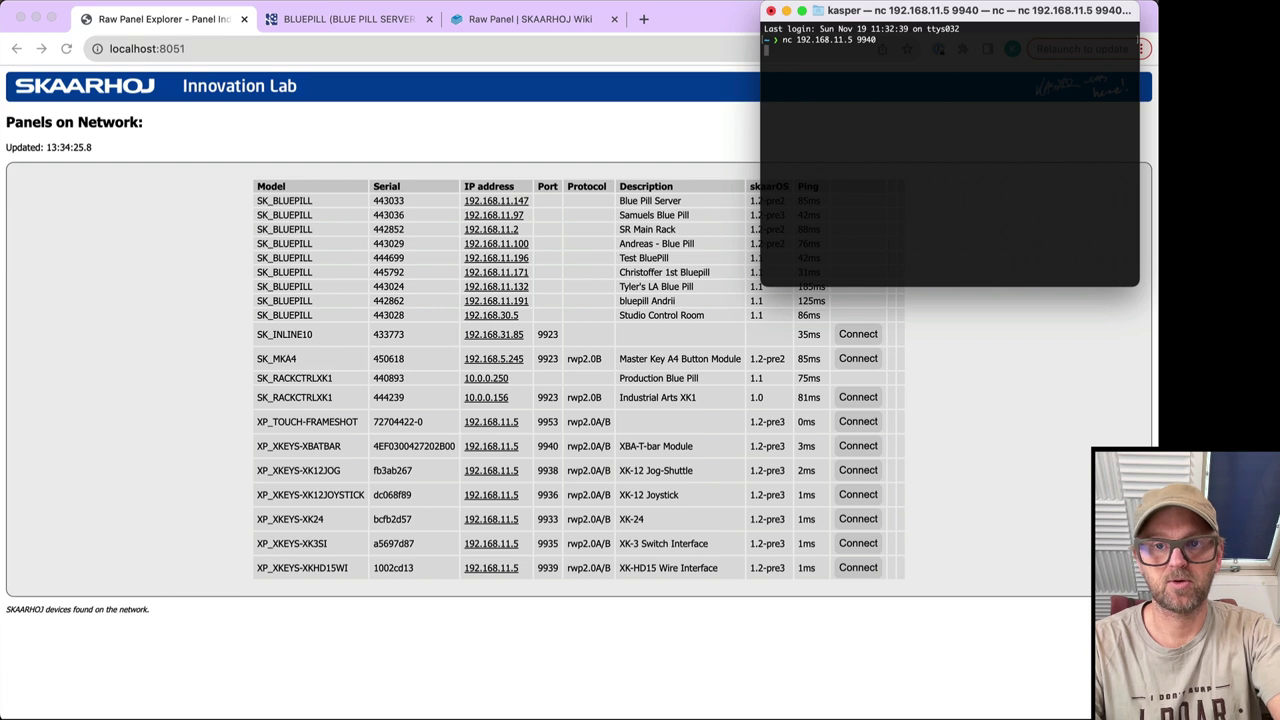
{"action": "type", "text": "list"}
{"action": "key", "text": "Return"}
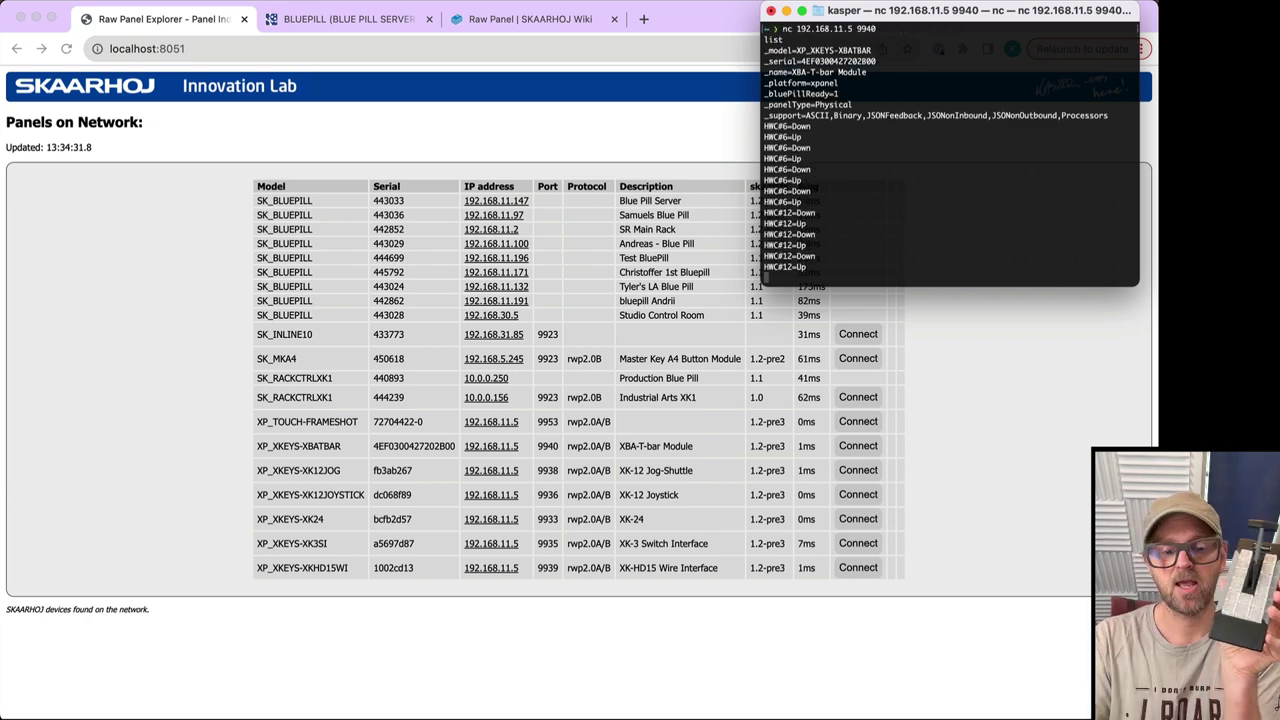
Send the copied JSON colour command for HWC 13 (Red 255, Green 23, Blue 54) to the panel twice
{"action": "key", "text": "super+v"}
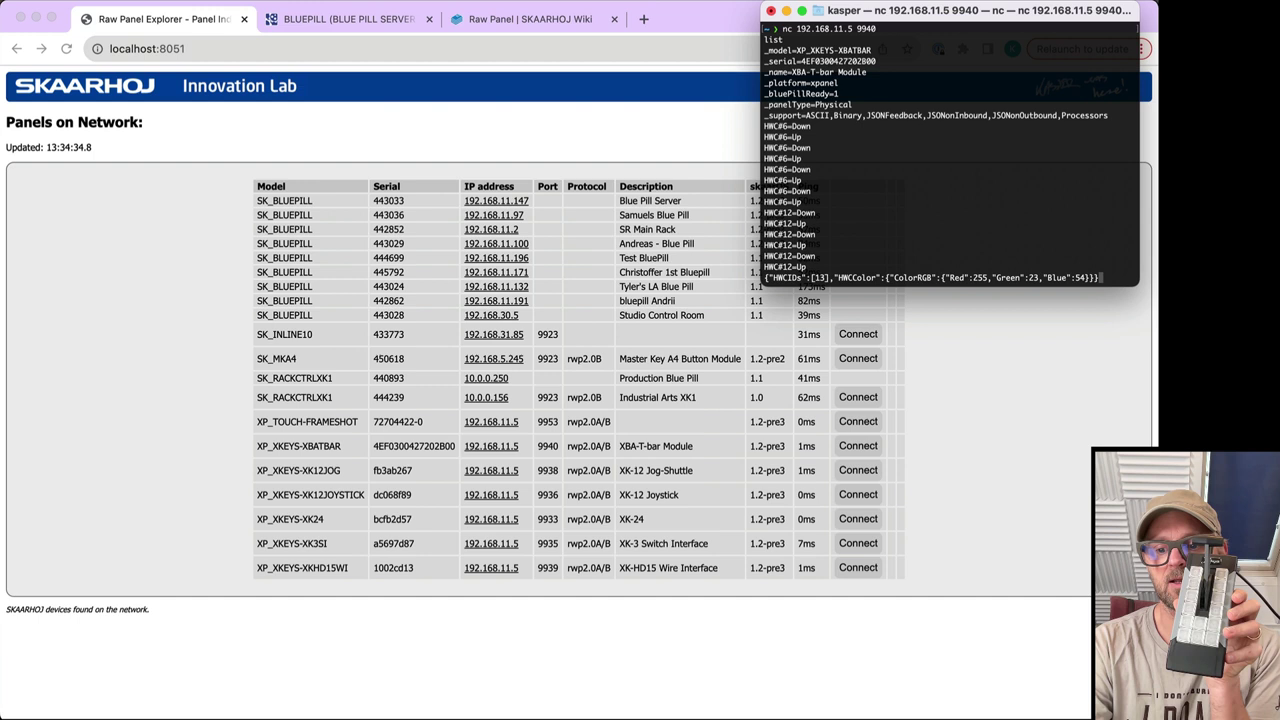
{"action": "key", "text": "Return"}
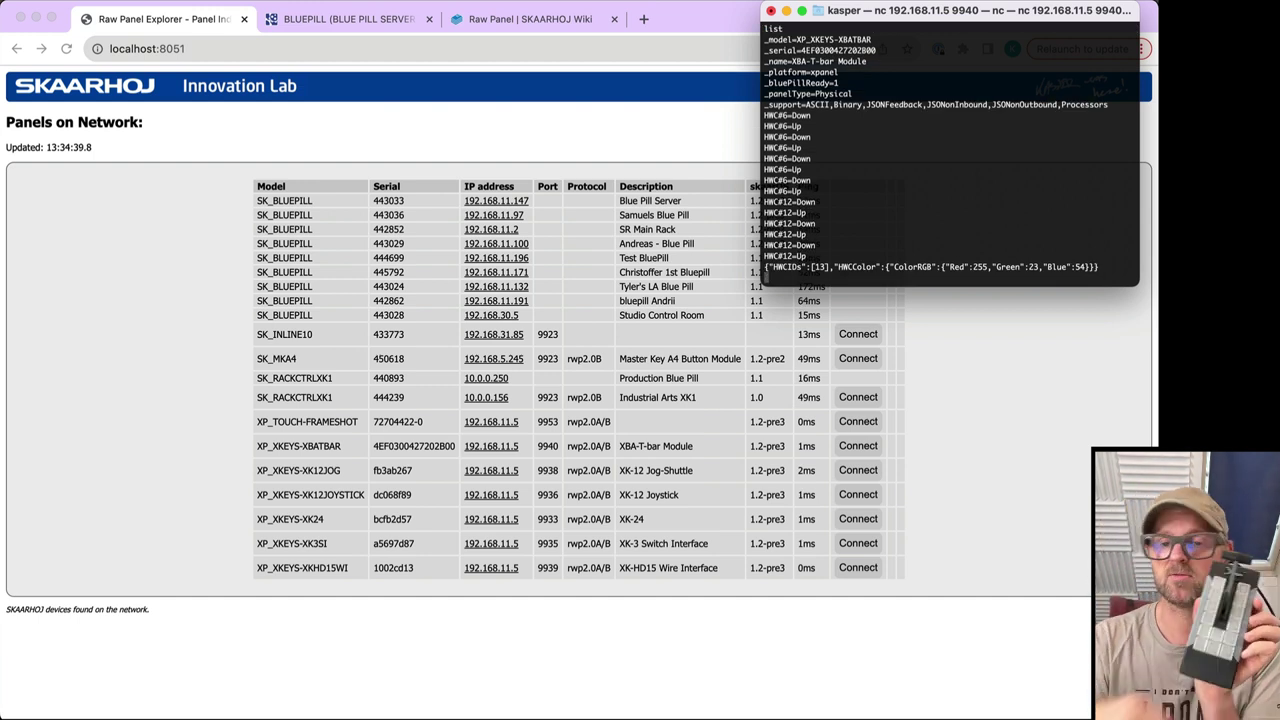
{"action": "type", "text": "{\"HWCIDs\":[13],\"HWCColor\":{\"ColorRGB\":{\"Red\":255,\"Green\":23,\"Blue\":54}}}"}
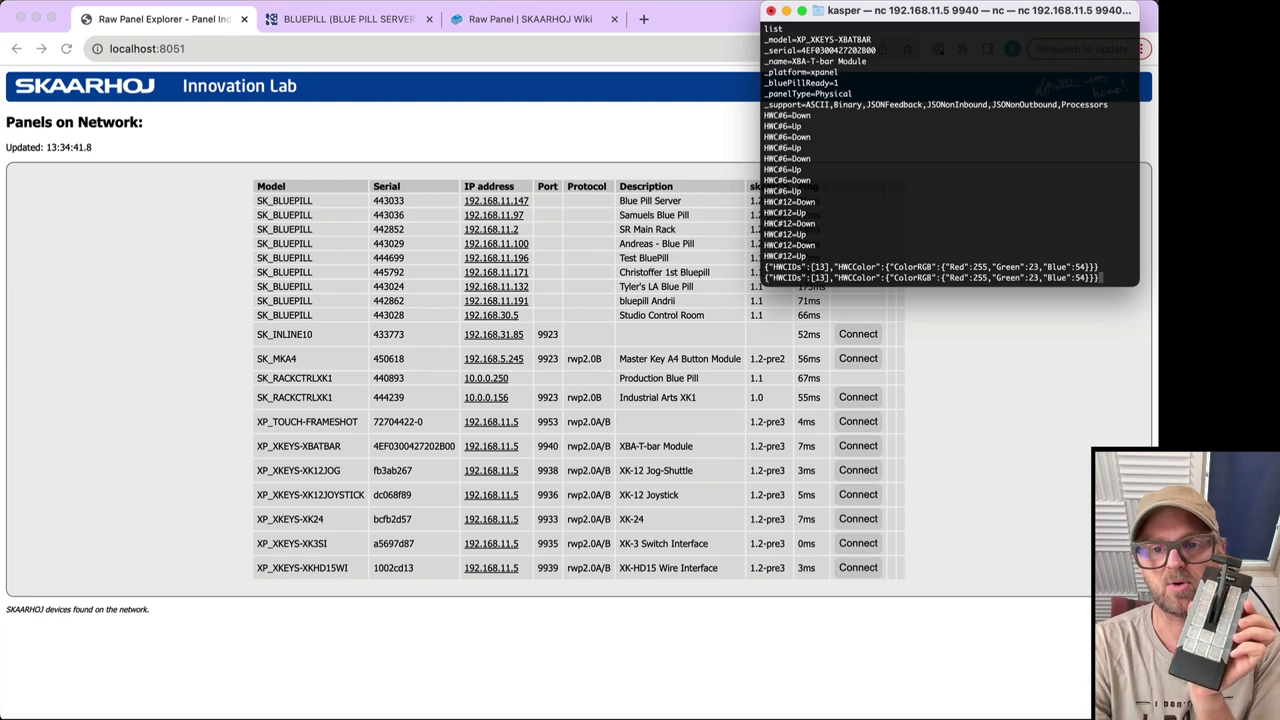
{"action": "key", "text": "Return"}
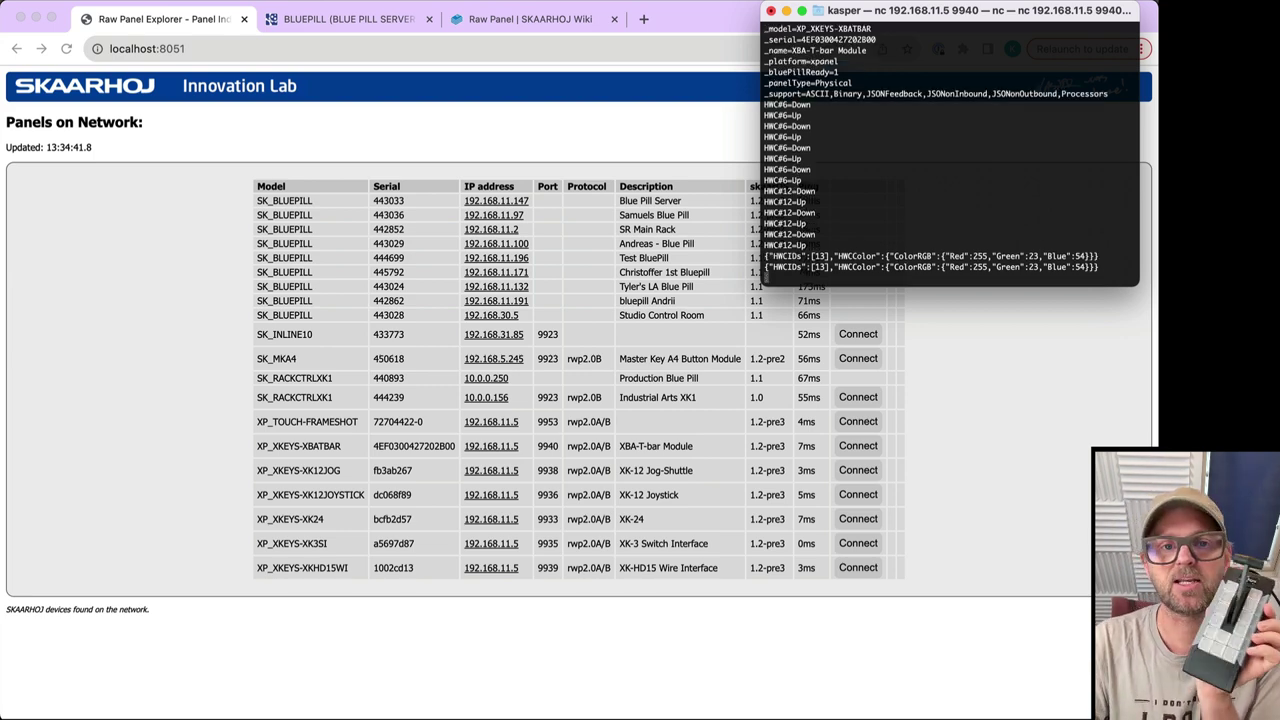
Switch back to Raw Panel Explorer, reconnect to the XBA-T-bar Module and select Btn 13
{"action": "left_click", "coordinate": [308, 25]}
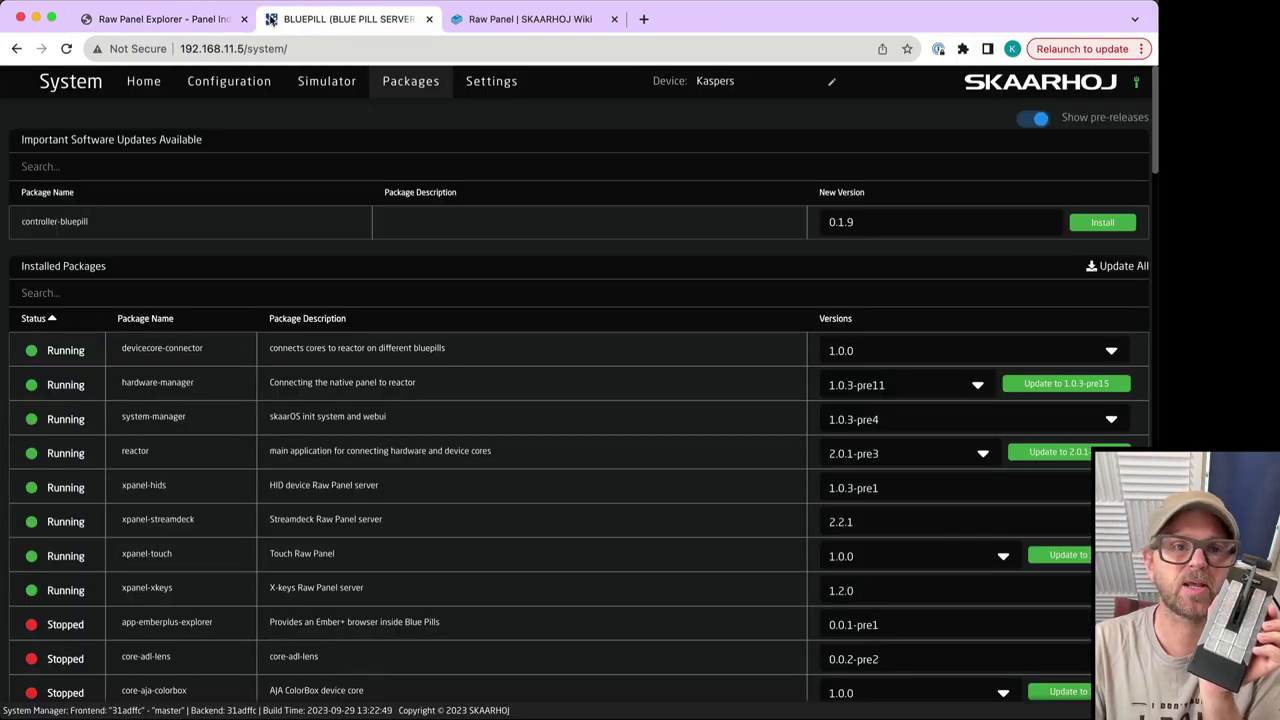
{"action": "left_click", "coordinate": [252, 20]}
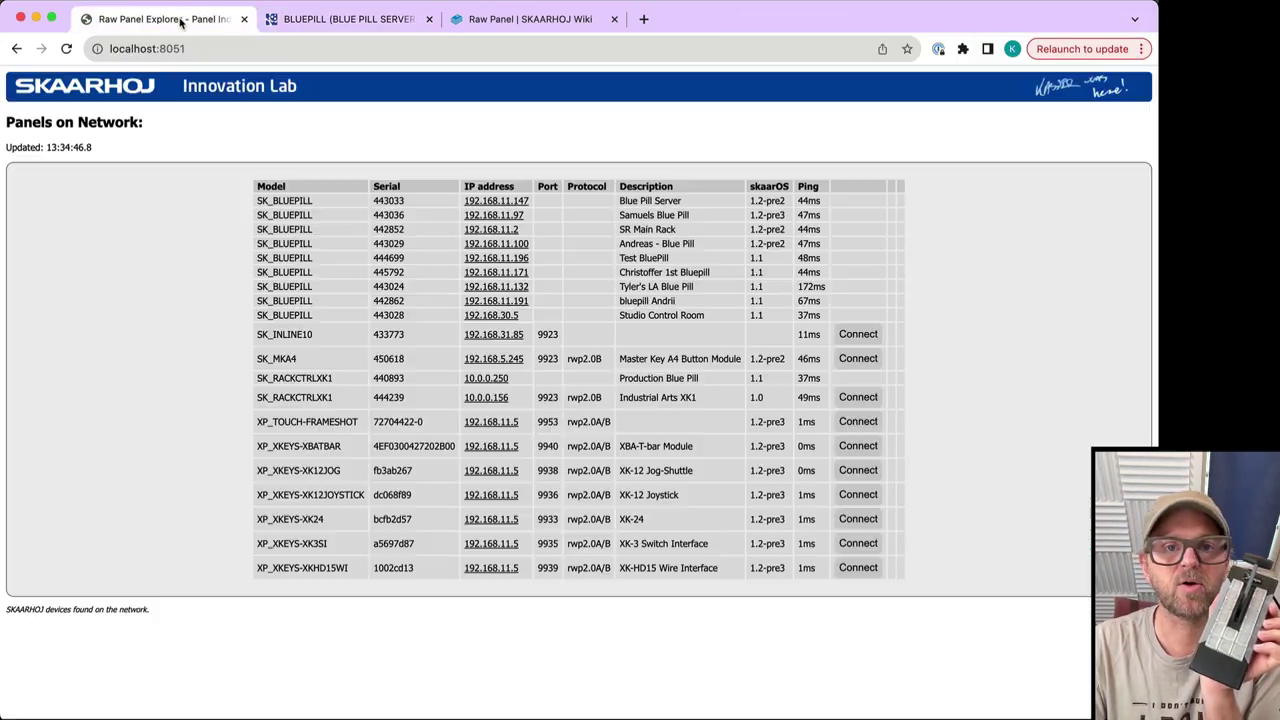
{"action": "left_click", "coordinate": [860, 449]}
{"action": "scroll", "coordinate": [660, 489], "scroll_direction": "down", "scroll_amount": 5}
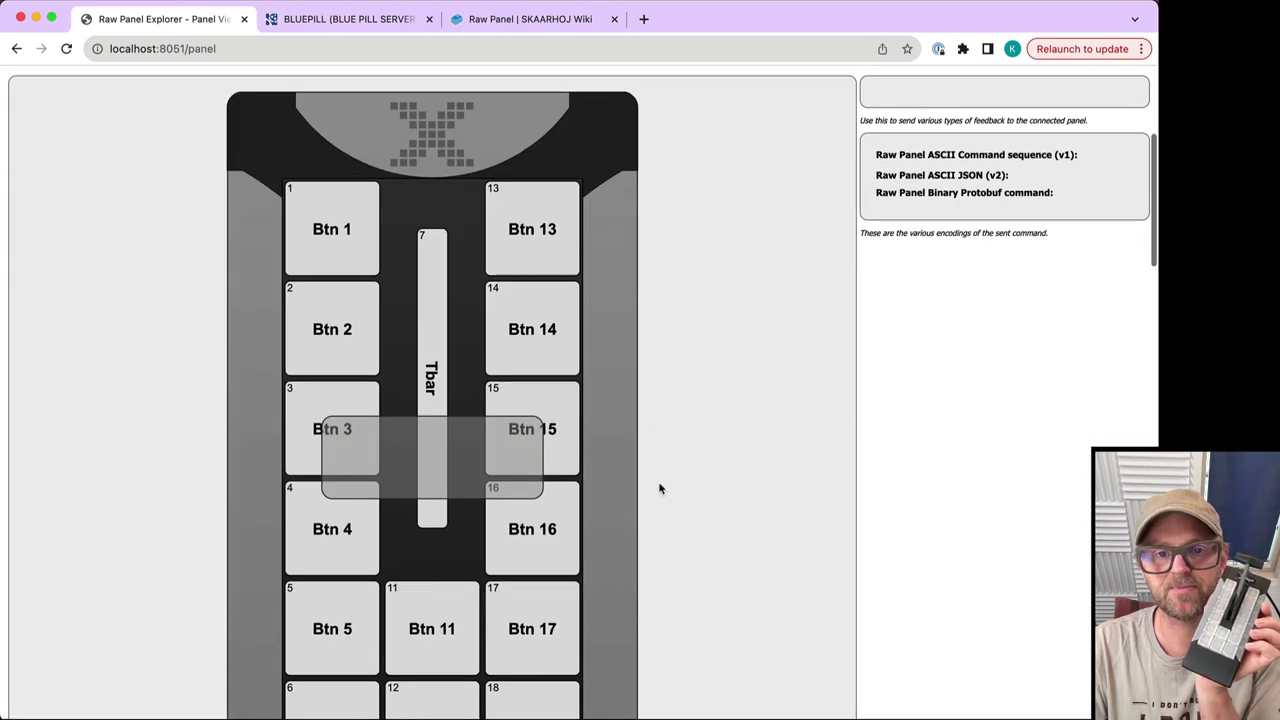
{"action": "left_click", "coordinate": [529, 229]}
Turn Btn 13 on, set its RGB colour to #161efe and send its full state
{"action": "left_click", "coordinate": [718, 523]}
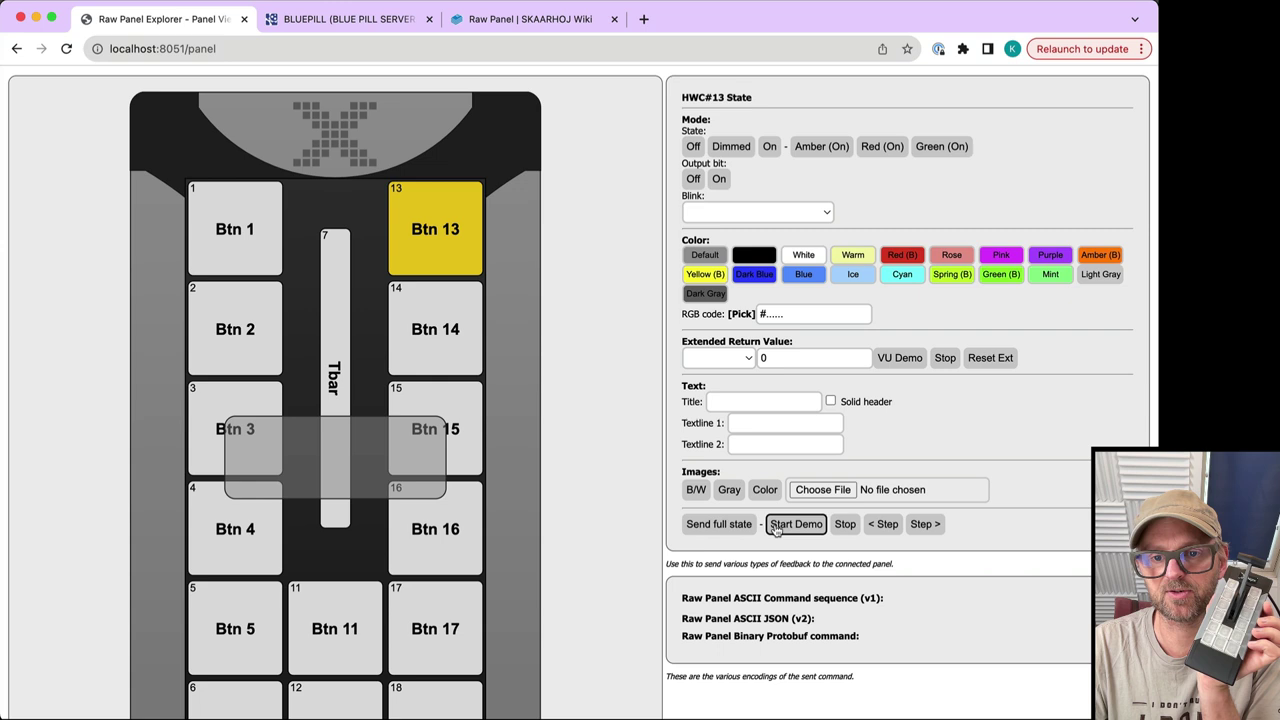
{"action": "left_click", "coordinate": [769, 146]}
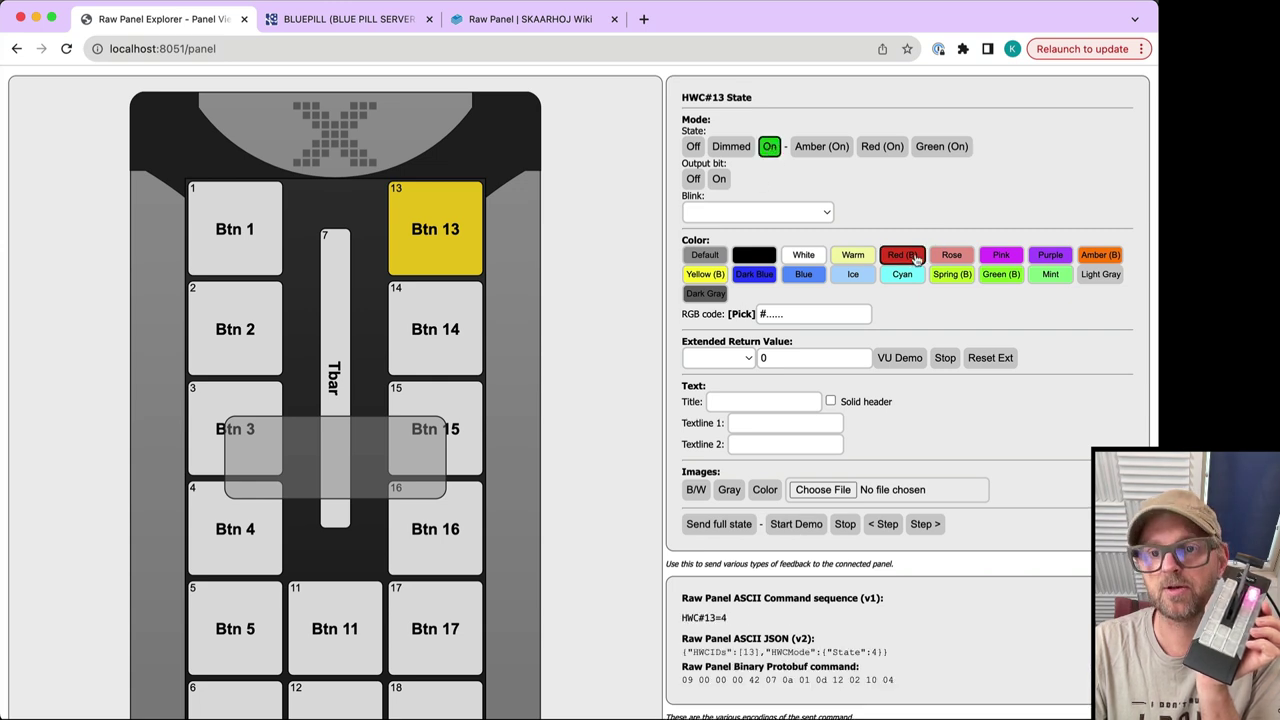
{"action": "left_click", "coordinate": [762, 314]}
{"action": "left_click", "coordinate": [893, 337]}
{"action": "left_click", "coordinate": [951, 431]}
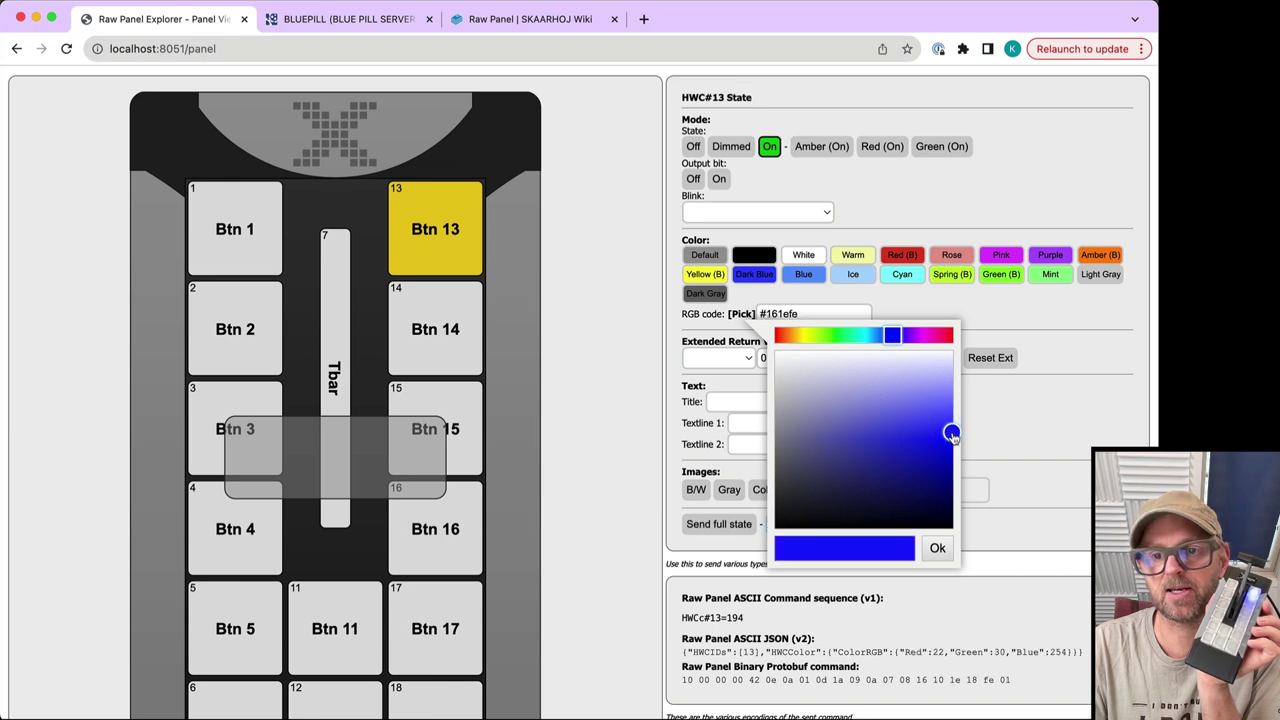
{"action": "left_click", "coordinate": [670, 524]}
{"action": "left_click", "coordinate": [712, 525]}
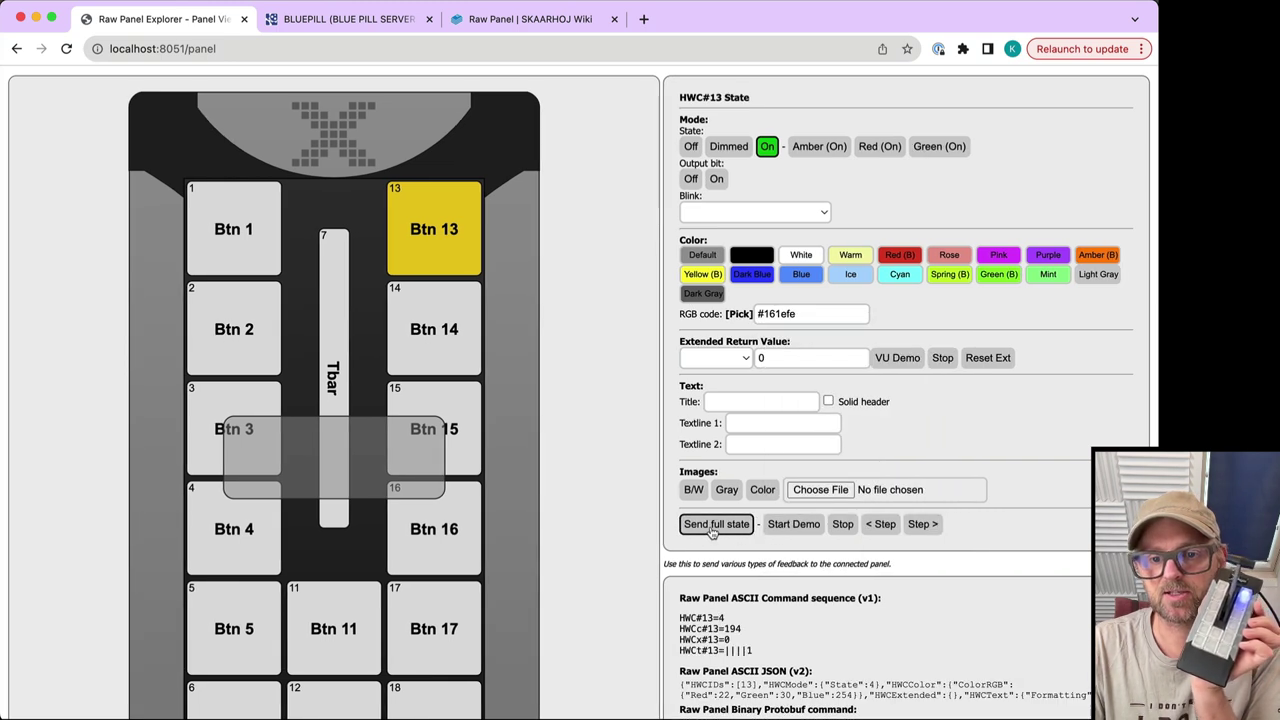
Select the full-state Raw Panel ASCII JSON (v2) command for Btn 13
{"action": "scroll", "coordinate": [712, 530], "scroll_direction": "down", "scroll_amount": 3}
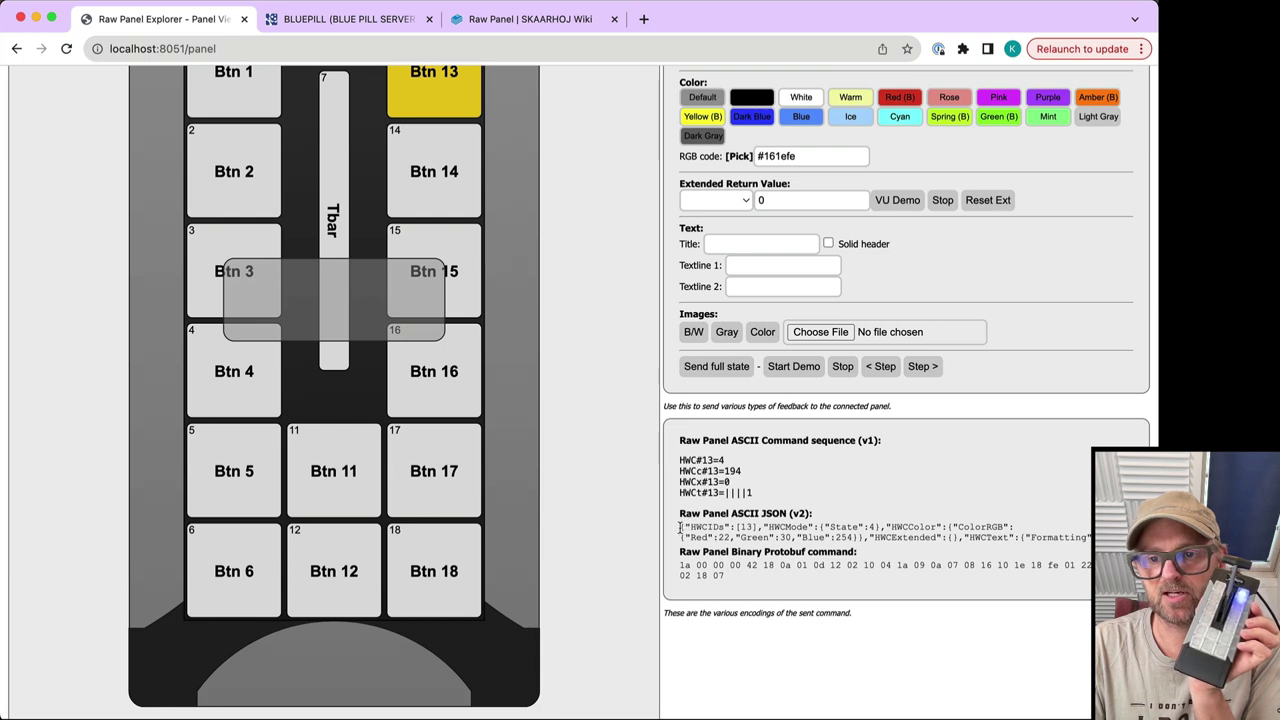
{"action": "left_click_drag", "start_coordinate": [683, 526], "coordinate": [1090, 540]}
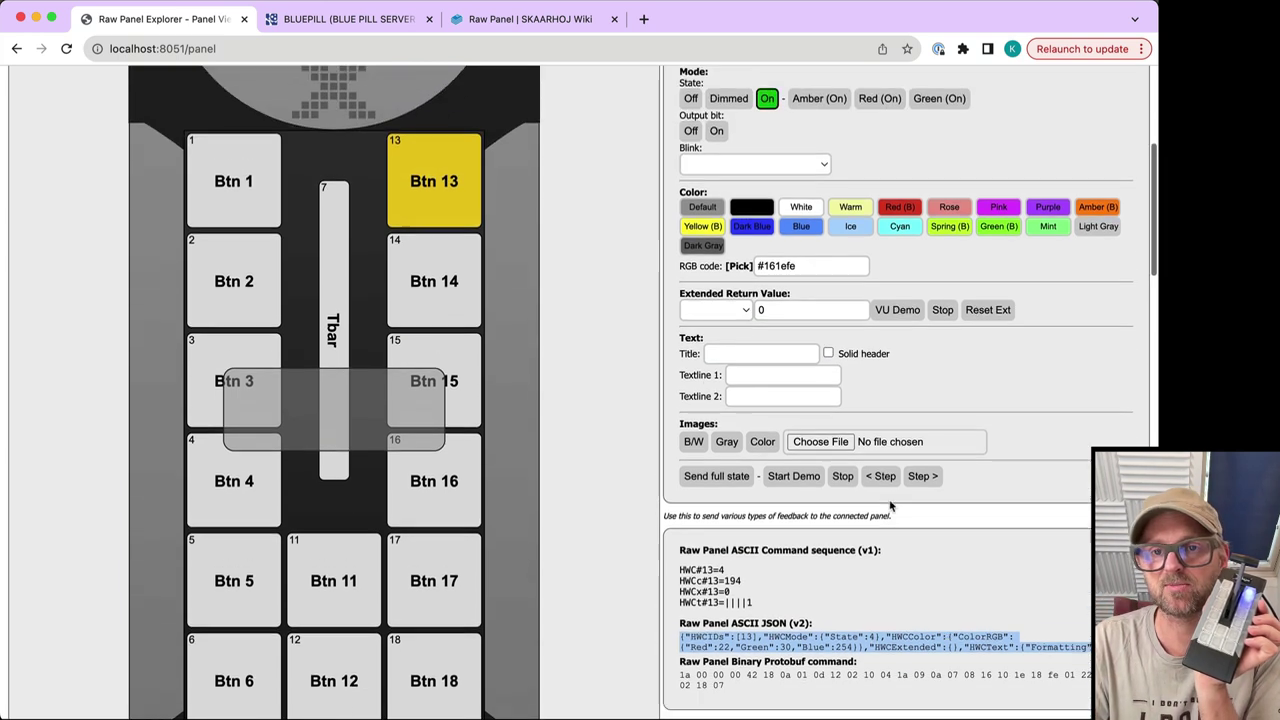
Change Btn 13's state to Dimmed, On and Dimmed again, and finally set it to Off
{"action": "scroll", "coordinate": [890, 507], "scroll_direction": "up", "scroll_amount": 1}
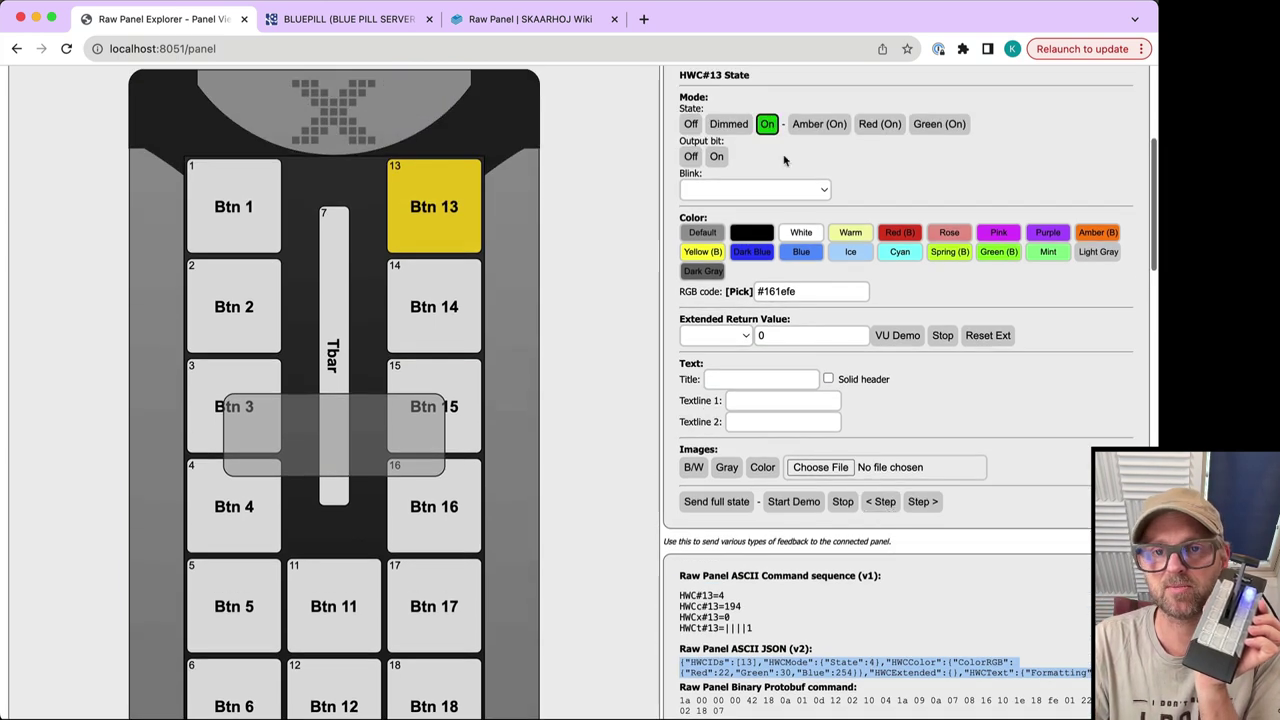
{"action": "left_click", "coordinate": [732, 125]}
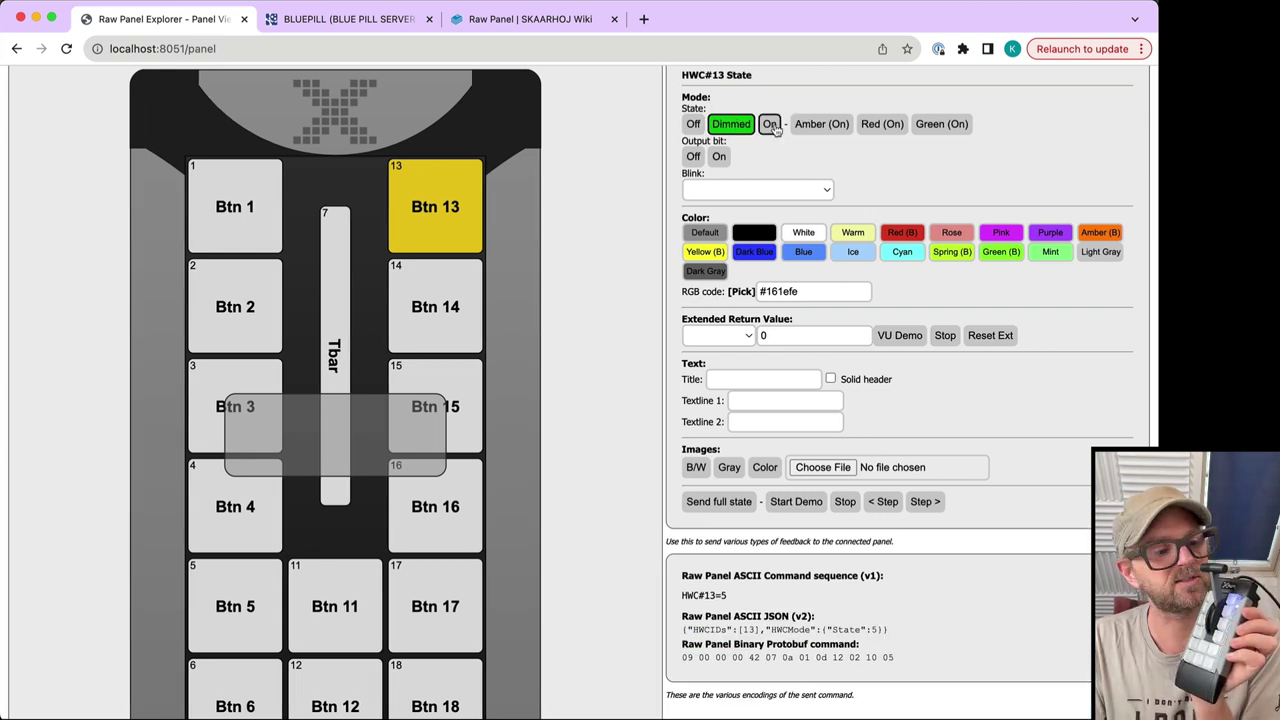
{"action": "left_click", "coordinate": [771, 126]}
{"action": "left_click", "coordinate": [738, 126]}
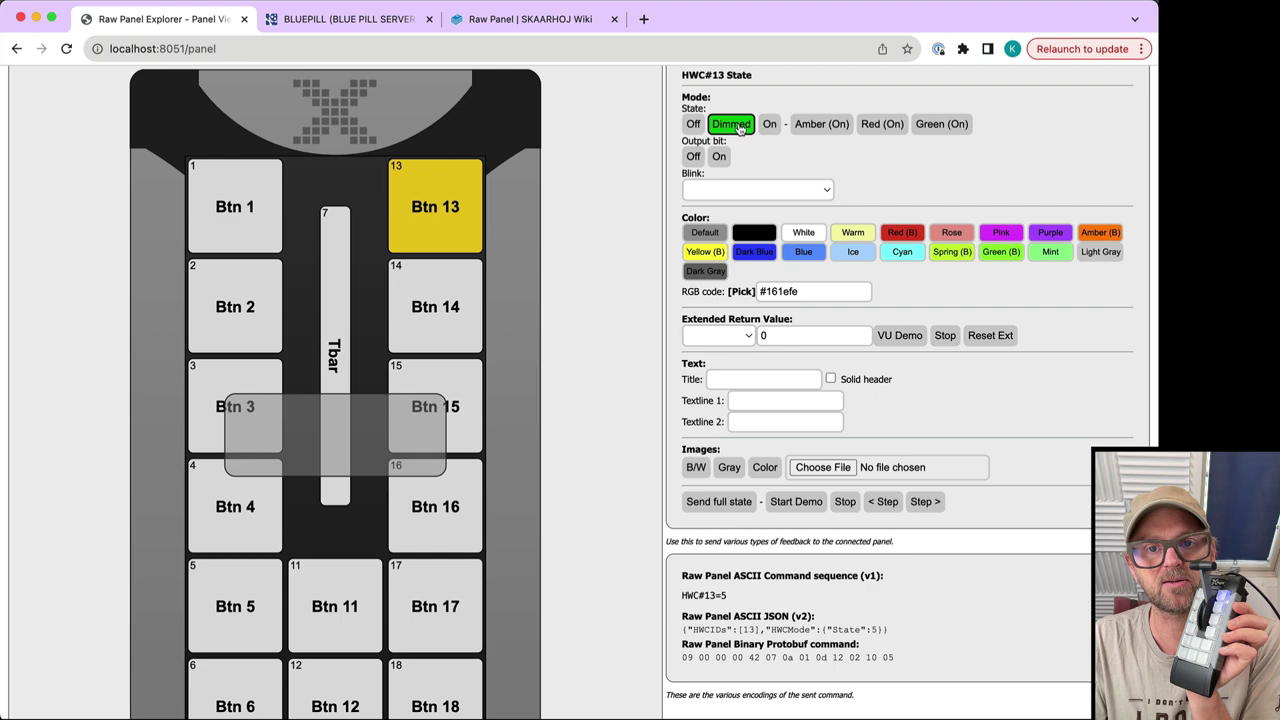
{"action": "left_click", "coordinate": [693, 125]}
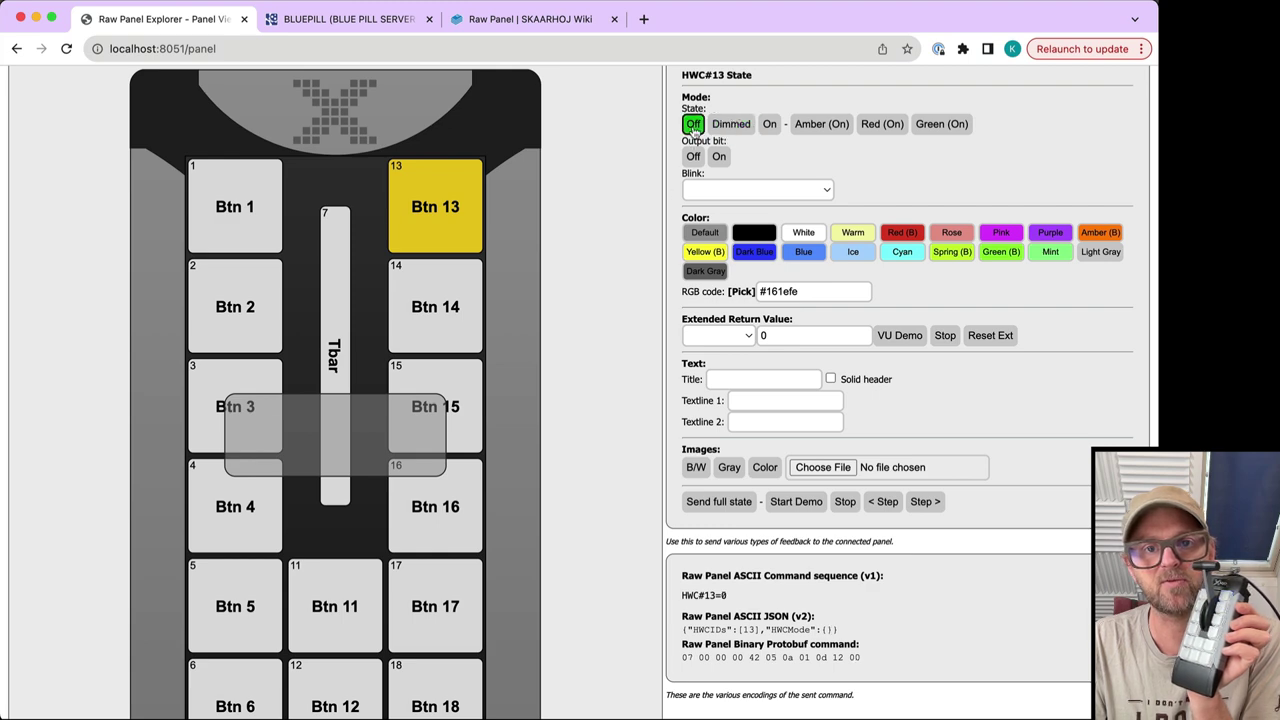
Check the terminal, return to Raw Panel Explorer, disconnect the XBA-T-bar Module and connect to the XK-12 Jog-Shuttle
{"action": "key", "text": "super+Tab"}
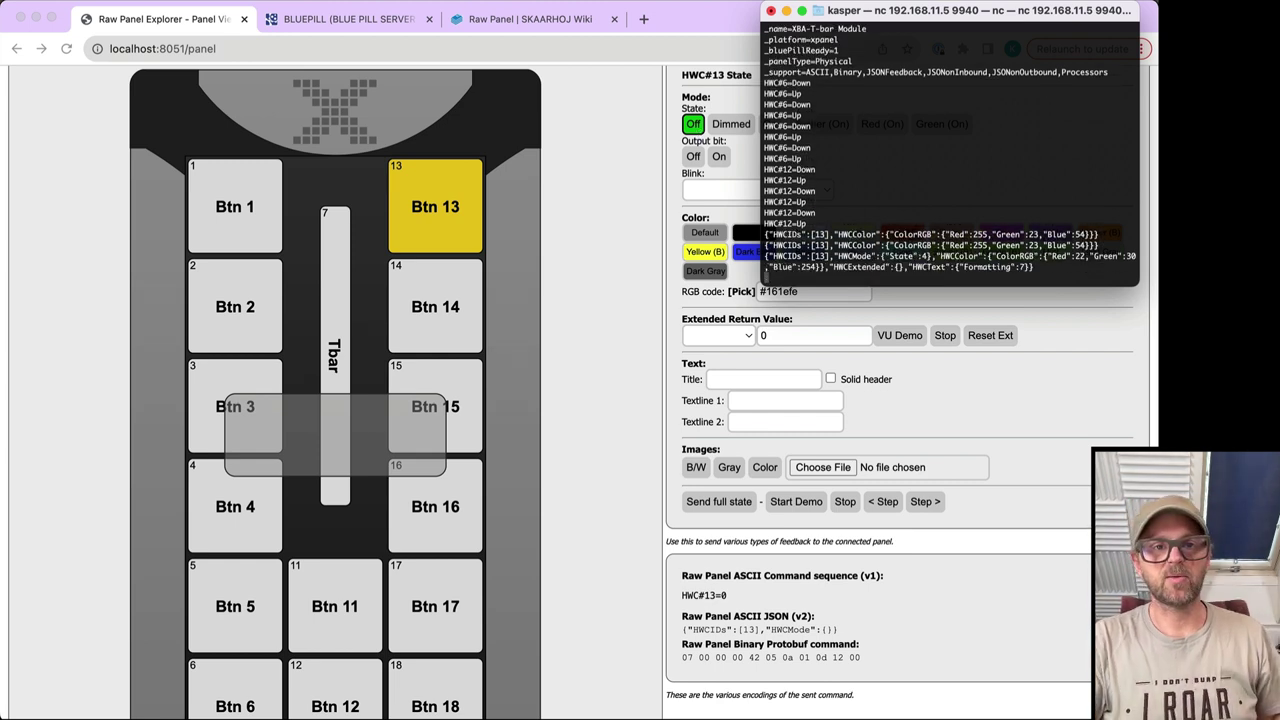
{"action": "left_click", "coordinate": [618, 167]}
{"action": "scroll", "coordinate": [613, 172], "scroll_direction": "up", "scroll_amount": 5}
{"action": "left_click", "coordinate": [1091, 307]}
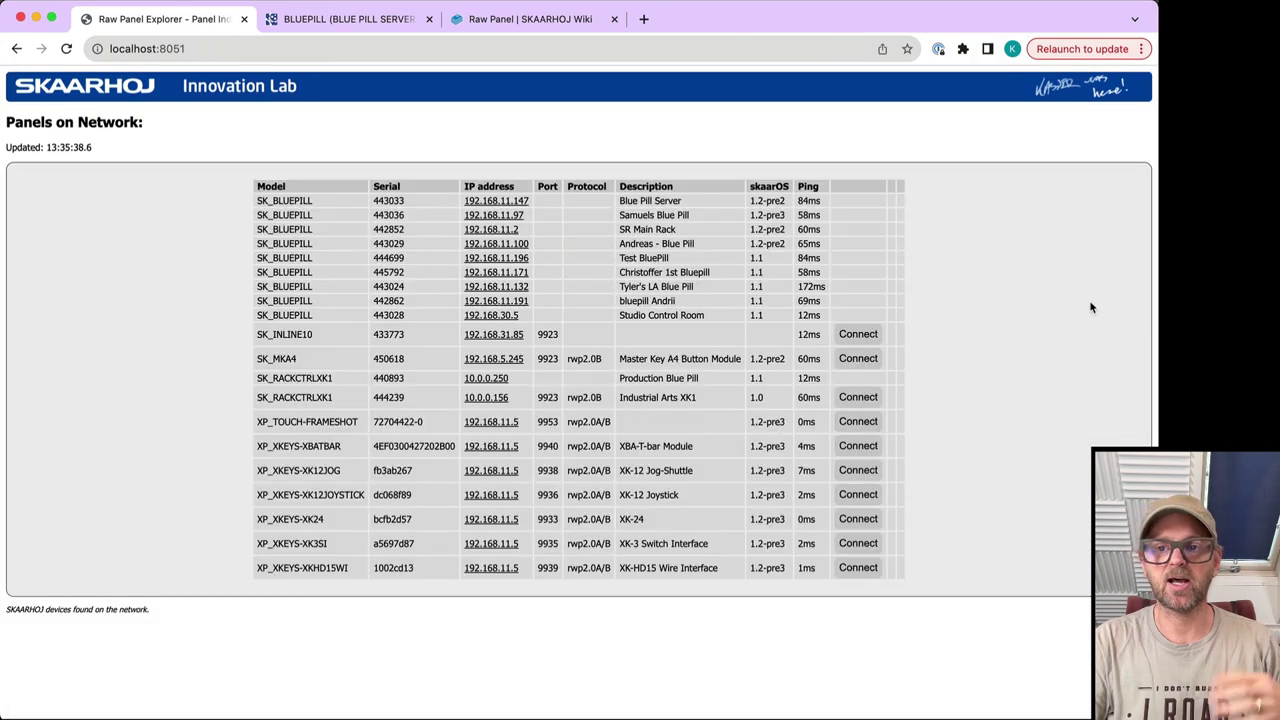
{"action": "left_click", "coordinate": [857, 471]}
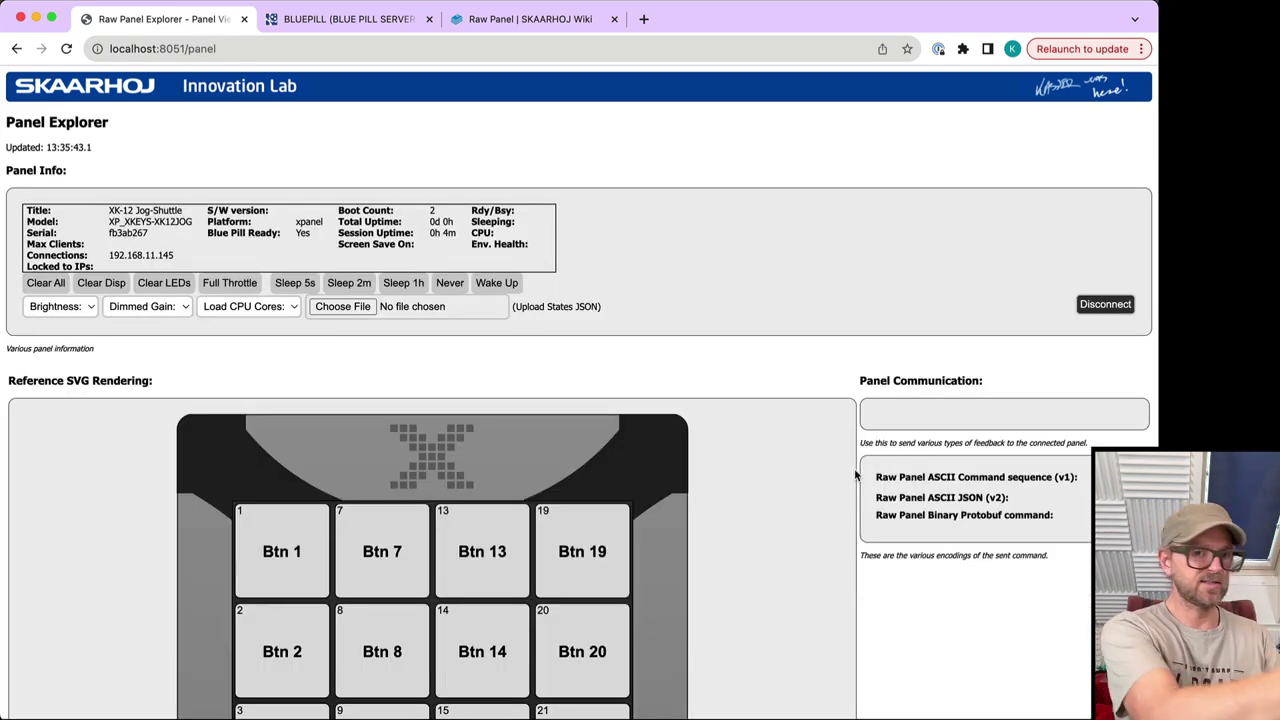
{"action": "scroll", "coordinate": [785, 575], "scroll_direction": "down", "scroll_amount": 5}
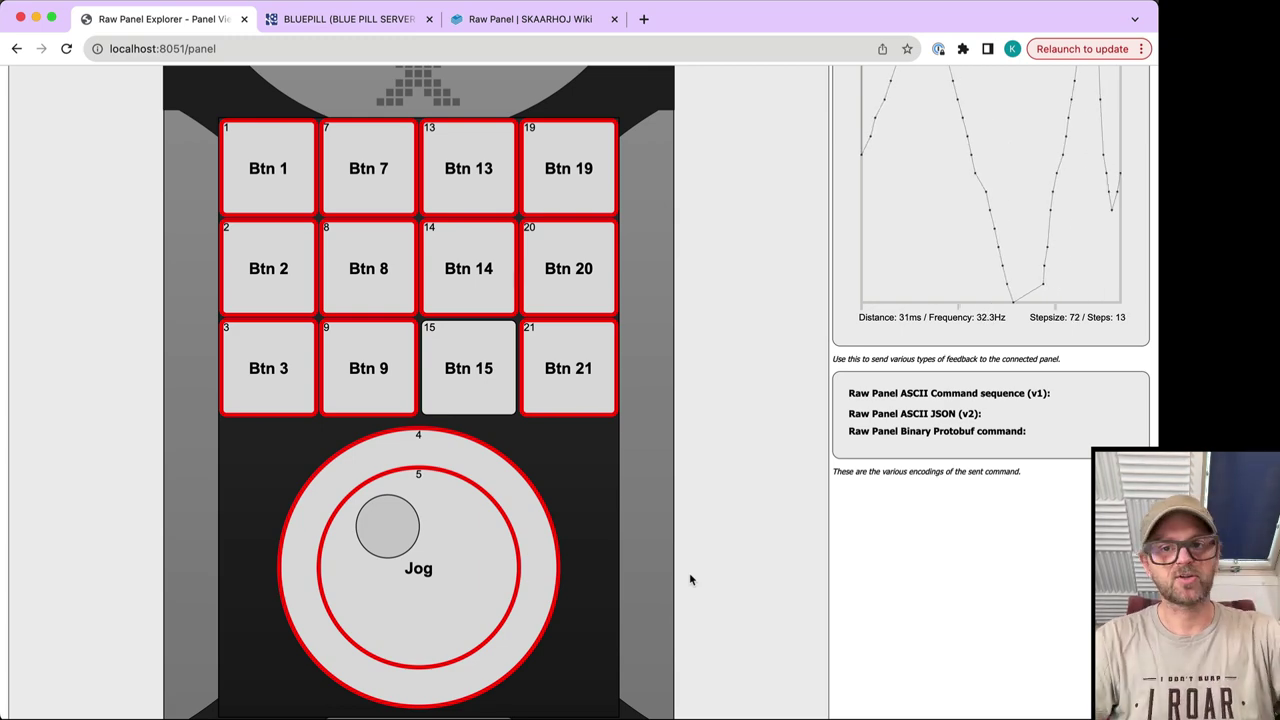
Disconnect the XK-12 Jog-Shuttle, connect to the XK-12 Joystick and view its panel rendering
{"action": "scroll", "coordinate": [700, 590], "scroll_direction": "up", "scroll_amount": 5}
{"action": "left_click", "coordinate": [1105, 263]}
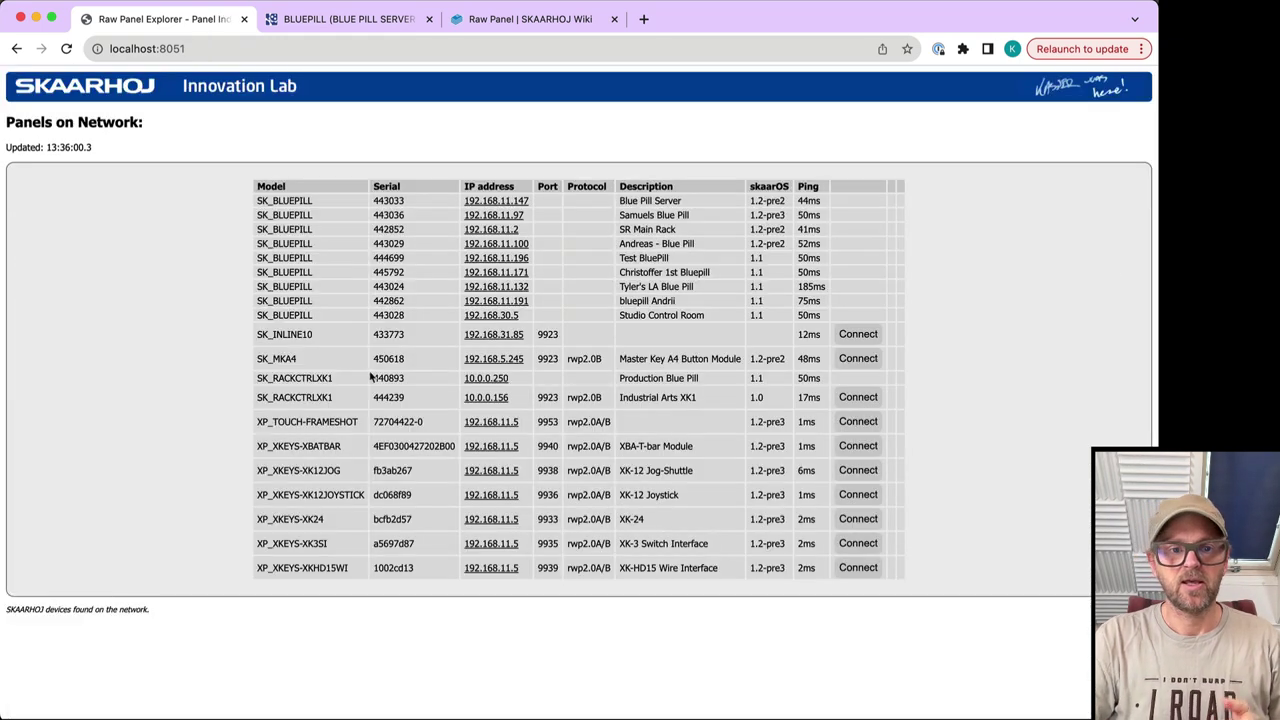
{"action": "left_click", "coordinate": [860, 496]}
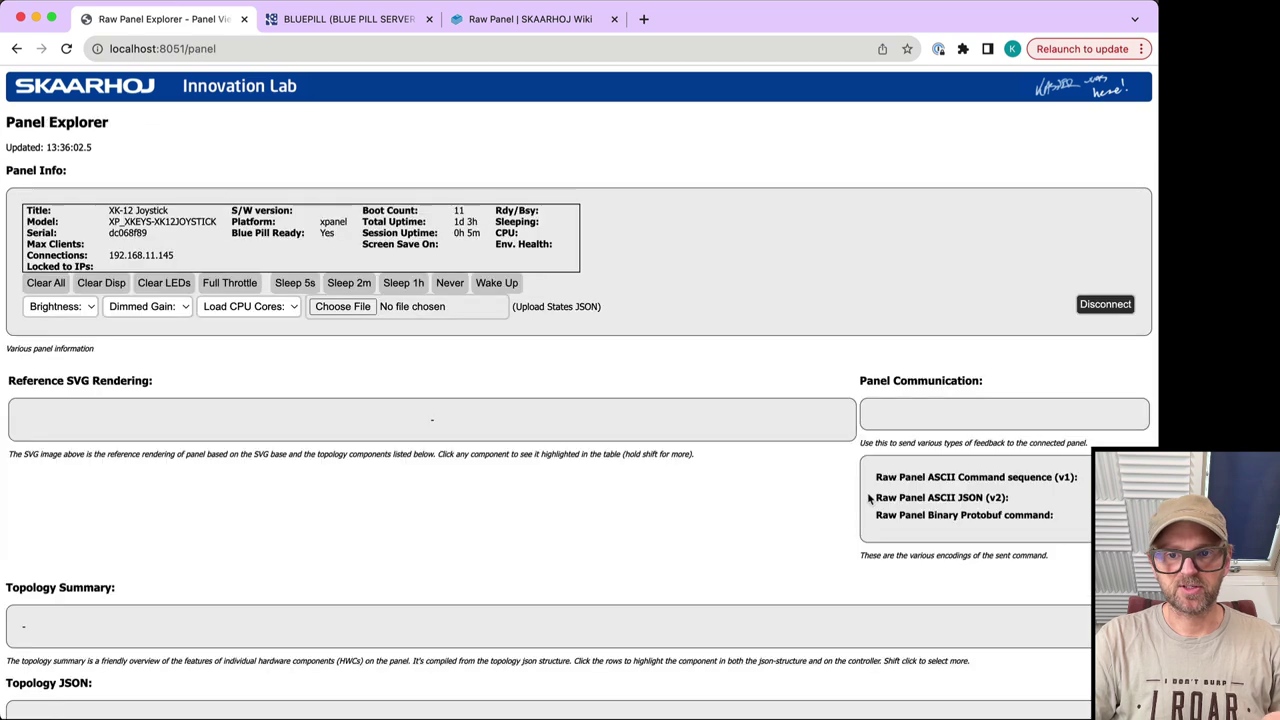
{"action": "scroll", "coordinate": [575, 458], "scroll_direction": "down", "scroll_amount": 5}
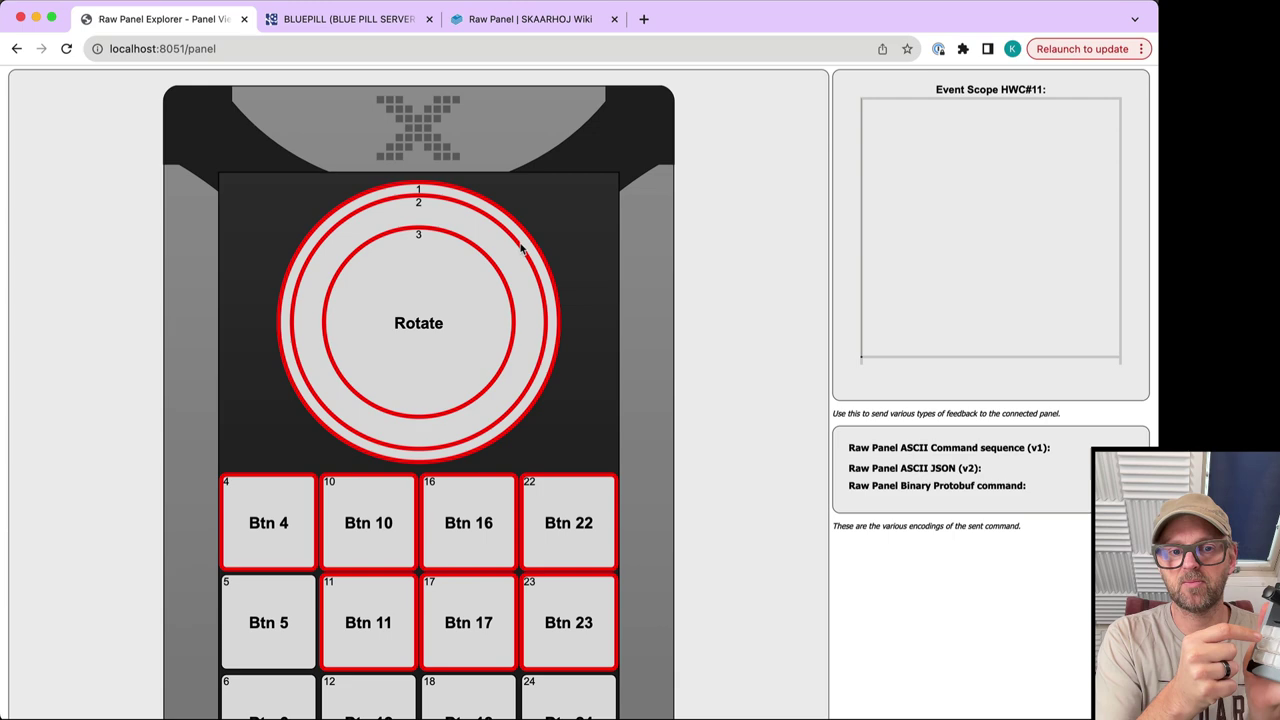
Select Btn 4 on the XK-12 Joystick, turn it on and set its colour to Red (B), then to Dark Blue
{"action": "left_click", "coordinate": [272, 528]}
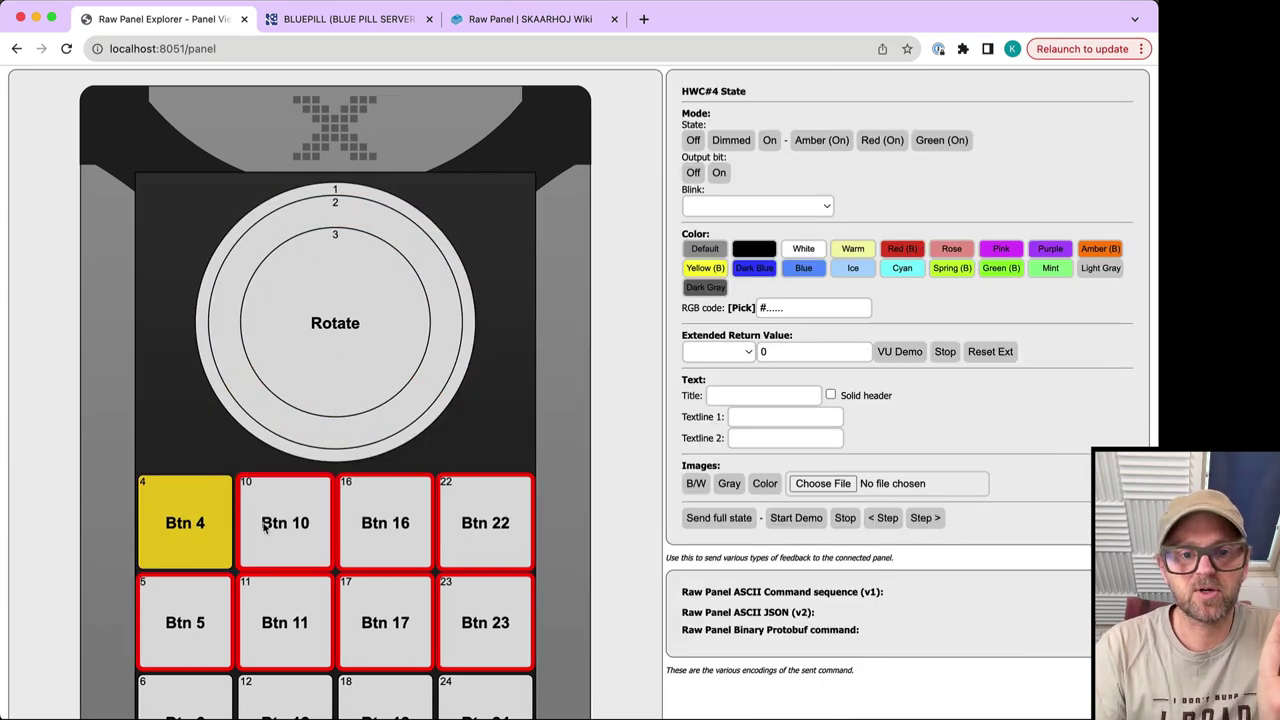
{"action": "scroll", "coordinate": [534, 572], "scroll_direction": "down", "scroll_amount": 10}
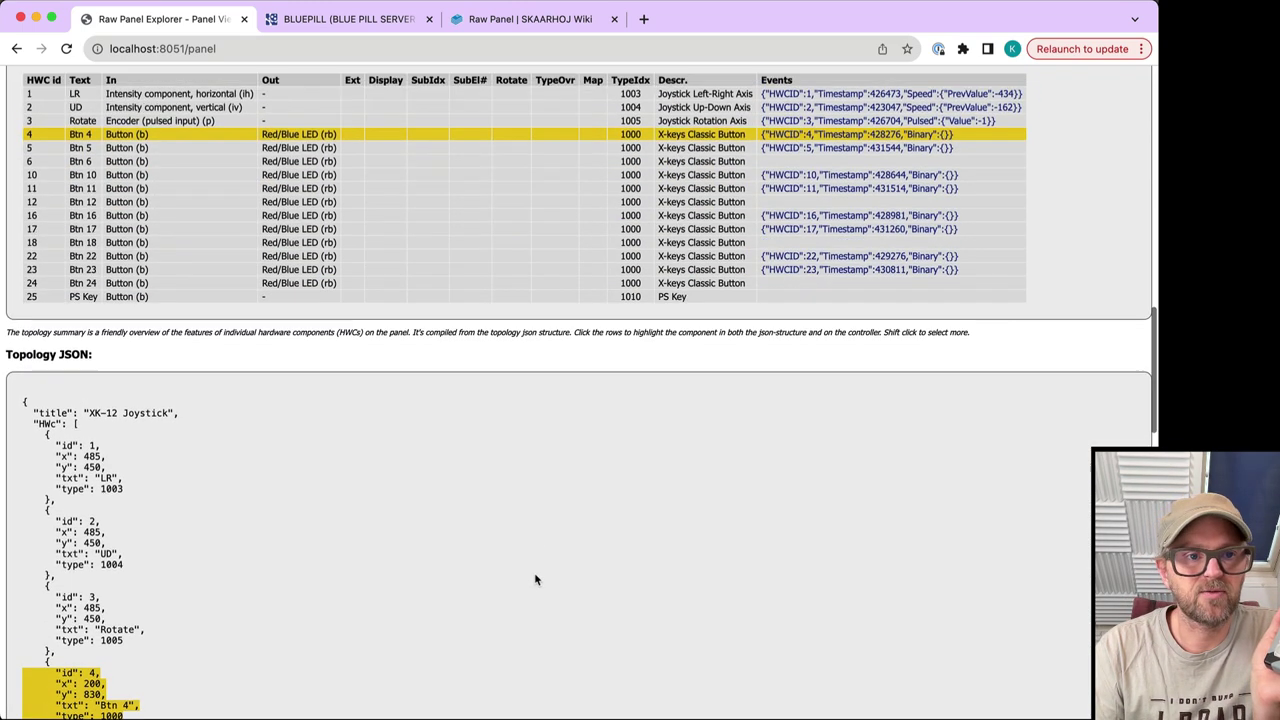
{"action": "scroll", "coordinate": [386, 478], "scroll_direction": "up", "scroll_amount": 2}
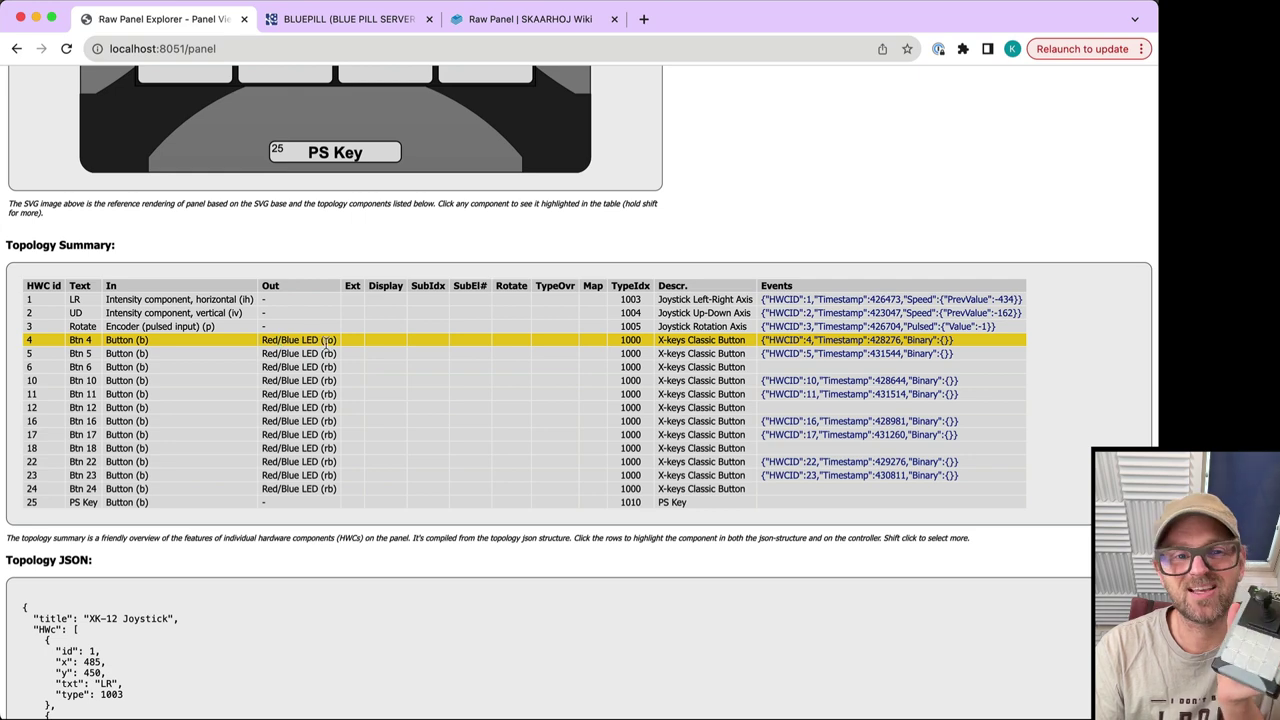
{"action": "scroll", "coordinate": [339, 347], "scroll_direction": "up", "scroll_amount": 8}
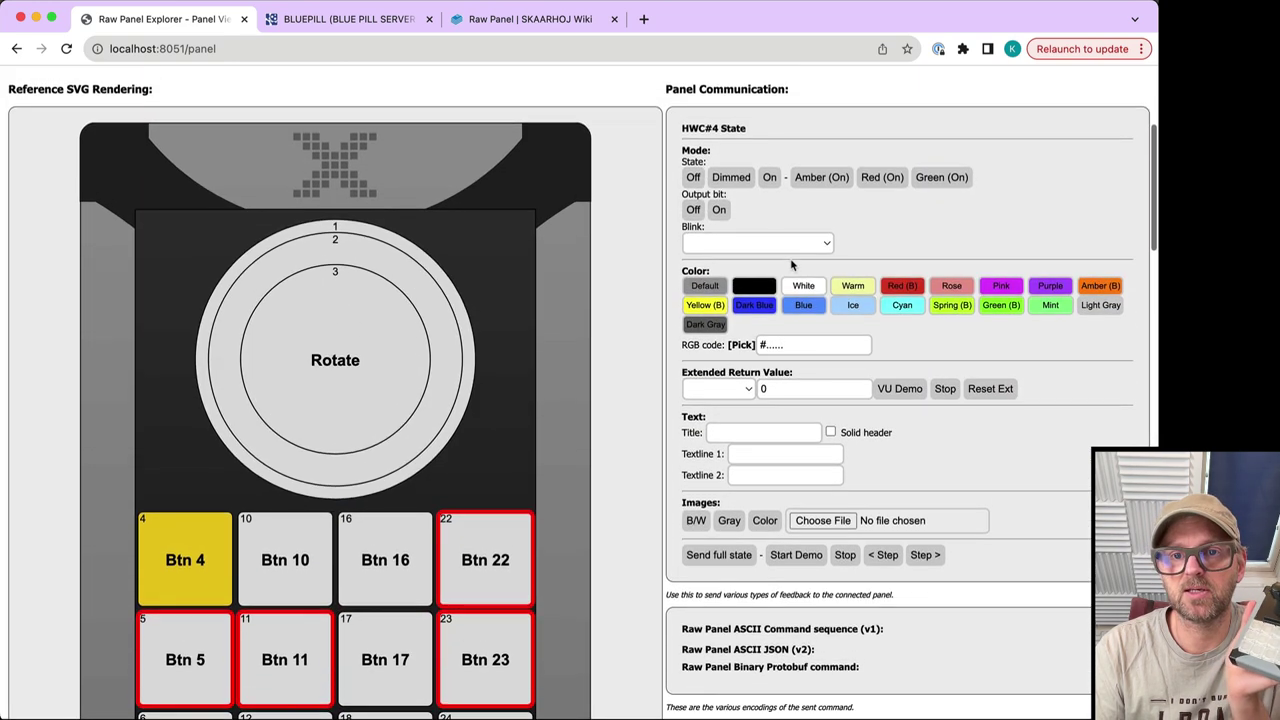
{"action": "left_click", "coordinate": [770, 178]}
{"action": "left_click", "coordinate": [893, 288]}
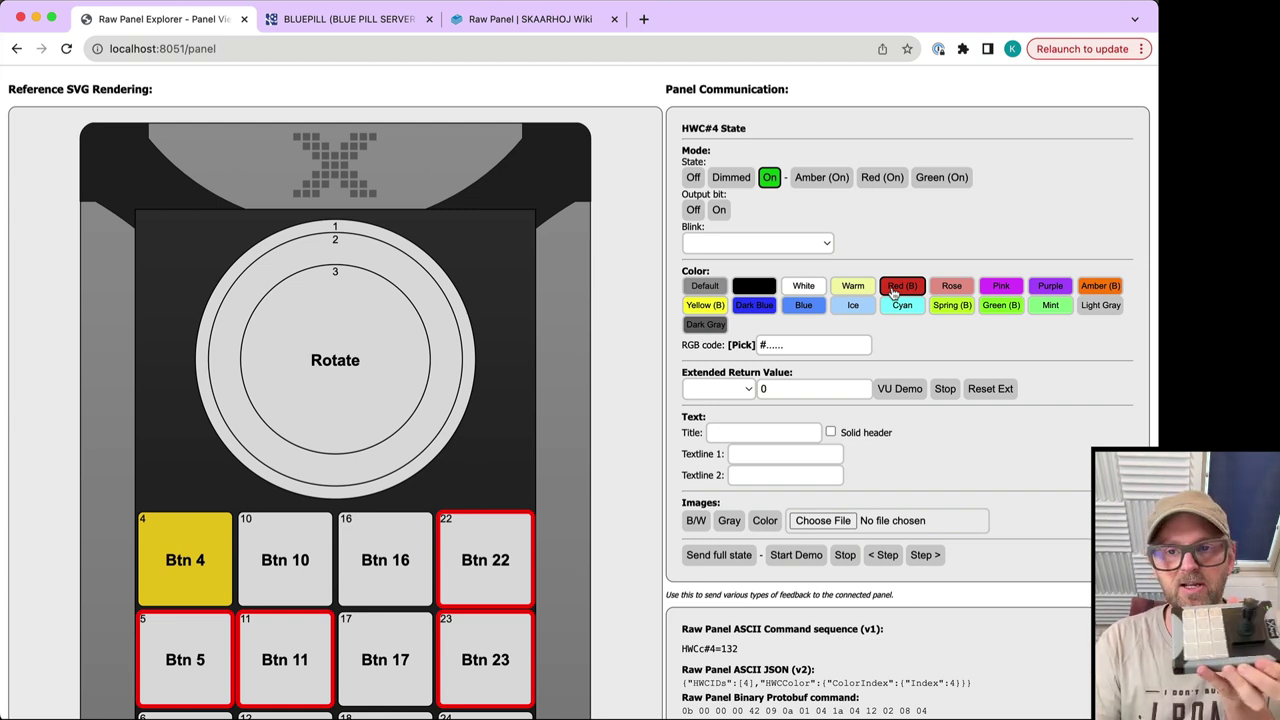
{"action": "left_click", "coordinate": [760, 307]}
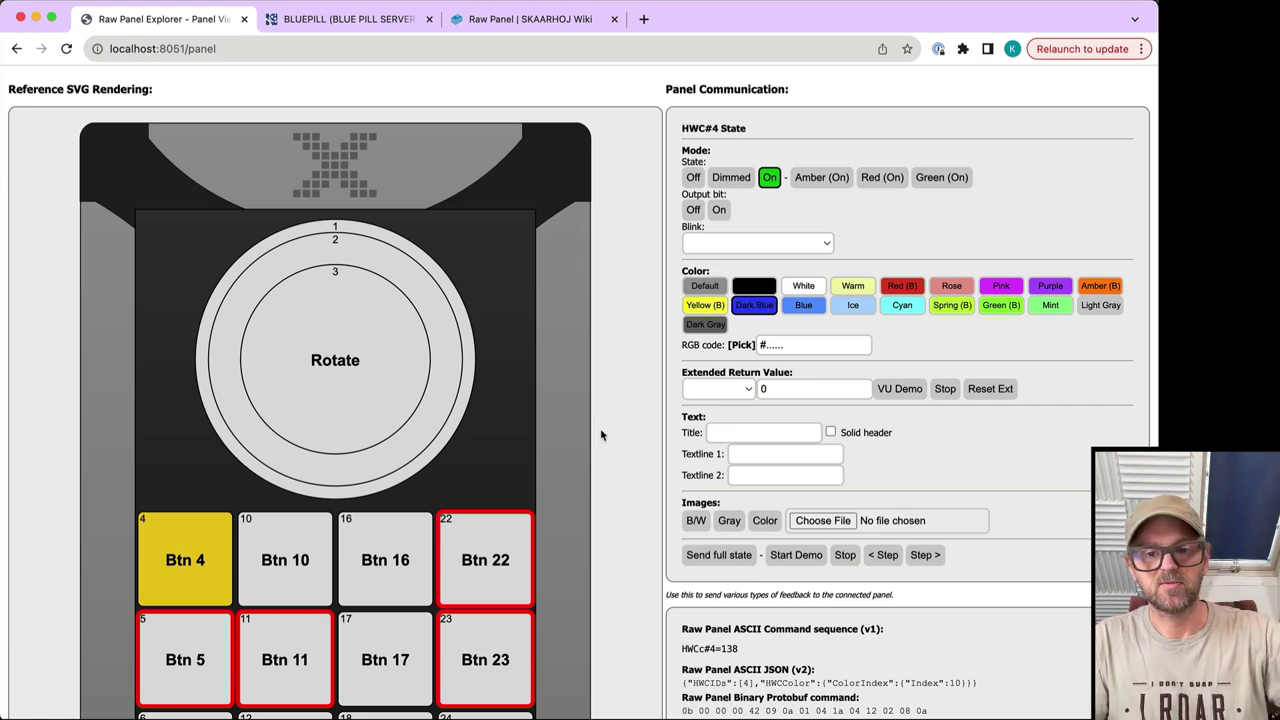
Disconnect the XK-12 Joystick after reviewing its topology summary, connect to the XK-24 and view its button layout
{"action": "scroll", "coordinate": [600, 430], "scroll_direction": "down", "scroll_amount": 10}
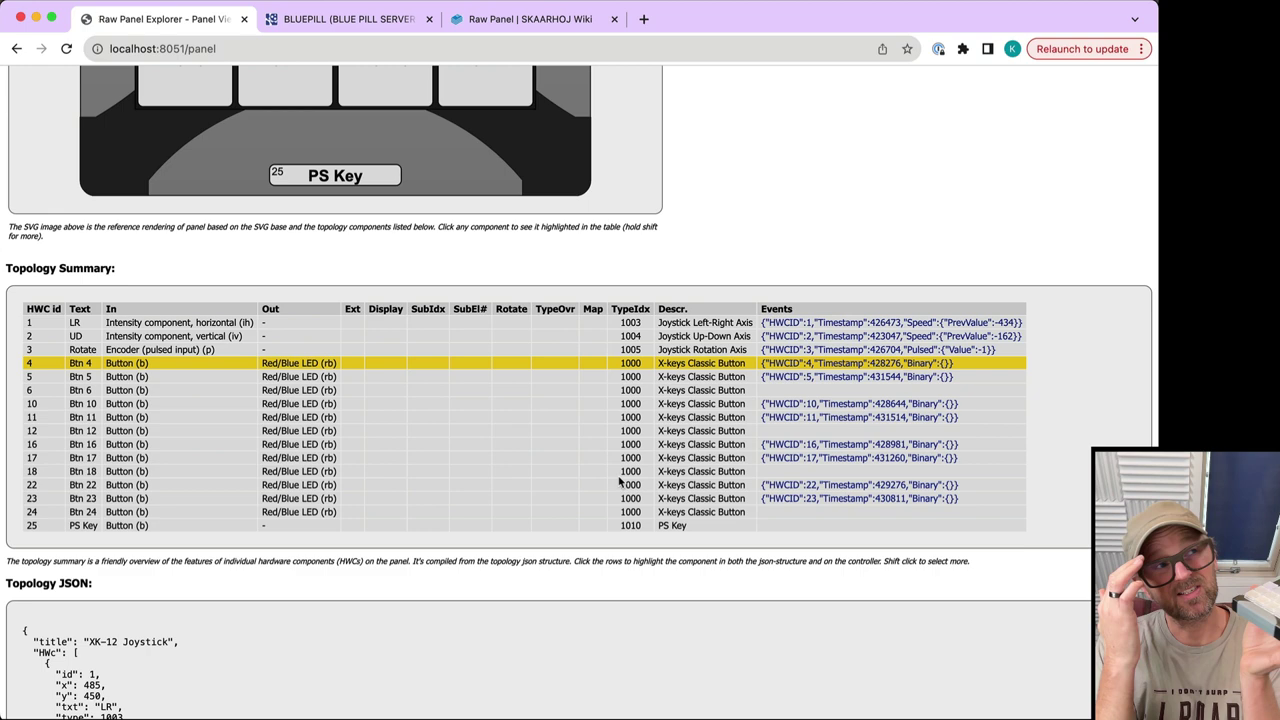
{"action": "scroll", "coordinate": [620, 482], "scroll_direction": "up", "scroll_amount": 5}
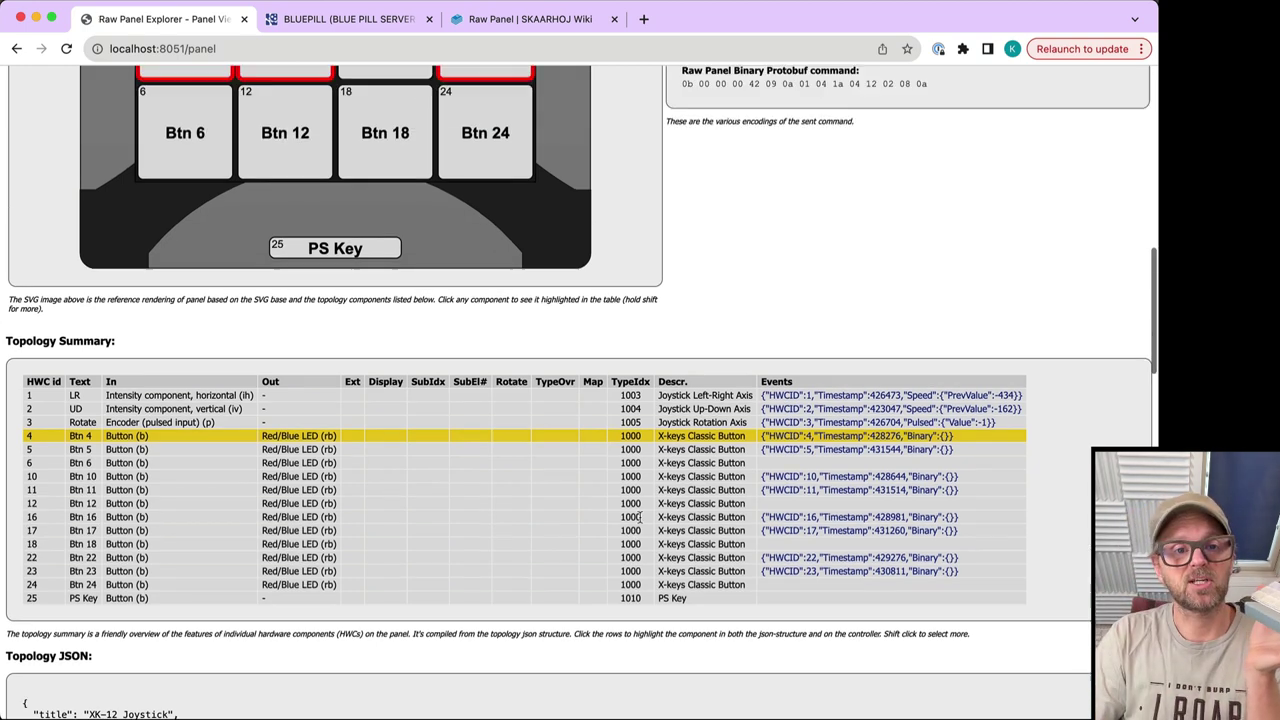
{"action": "scroll", "coordinate": [528, 619], "scroll_direction": "down", "scroll_amount": 6}
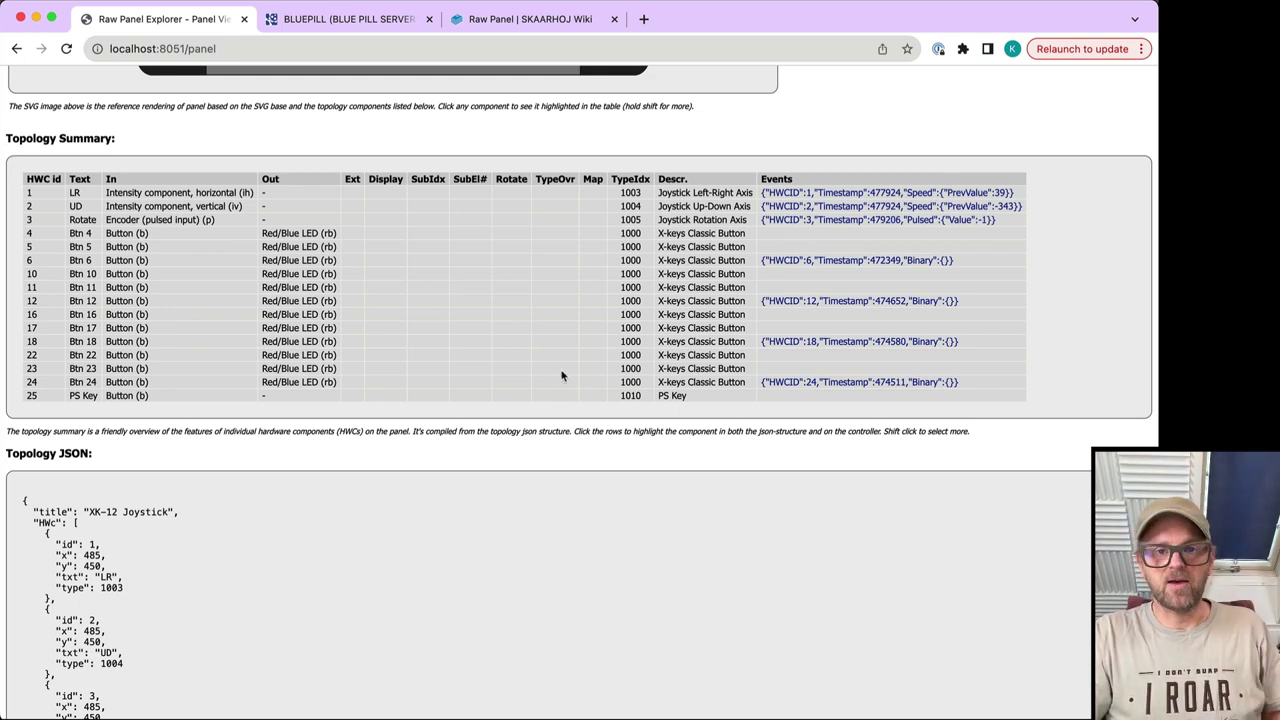
{"action": "scroll", "coordinate": [604, 326], "scroll_direction": "up", "scroll_amount": 15}
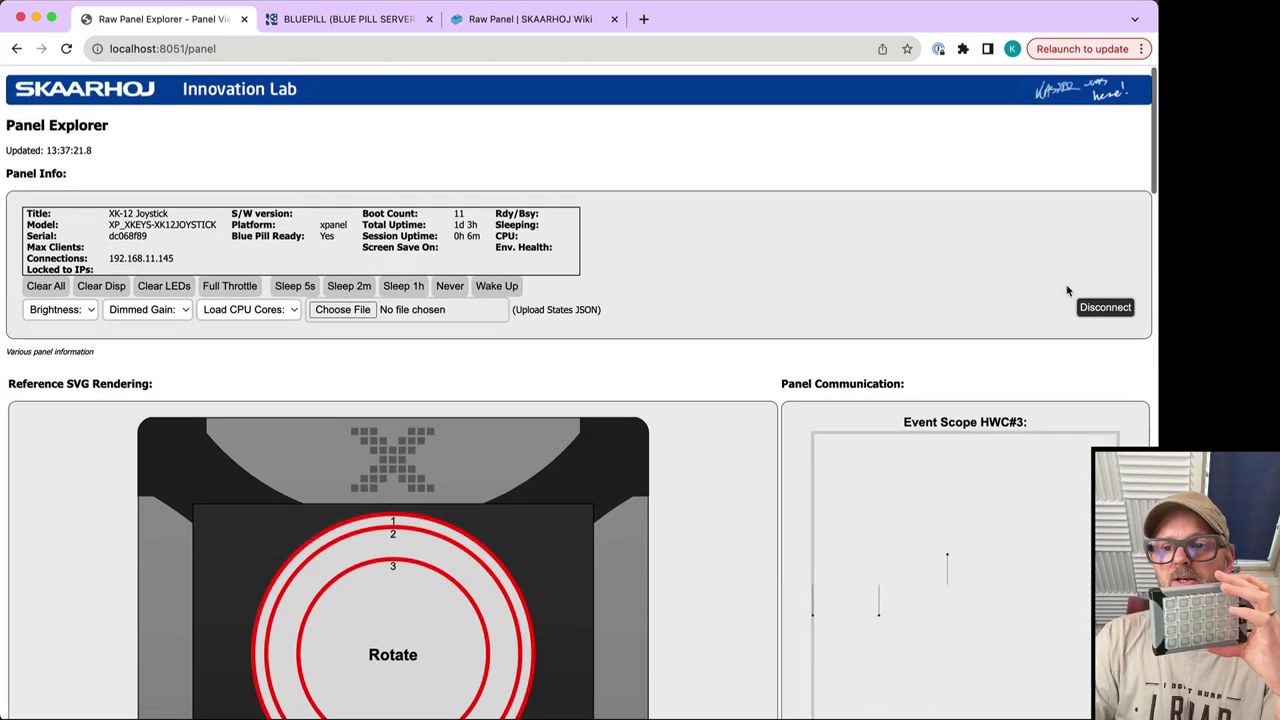
{"action": "left_click", "coordinate": [1092, 306]}
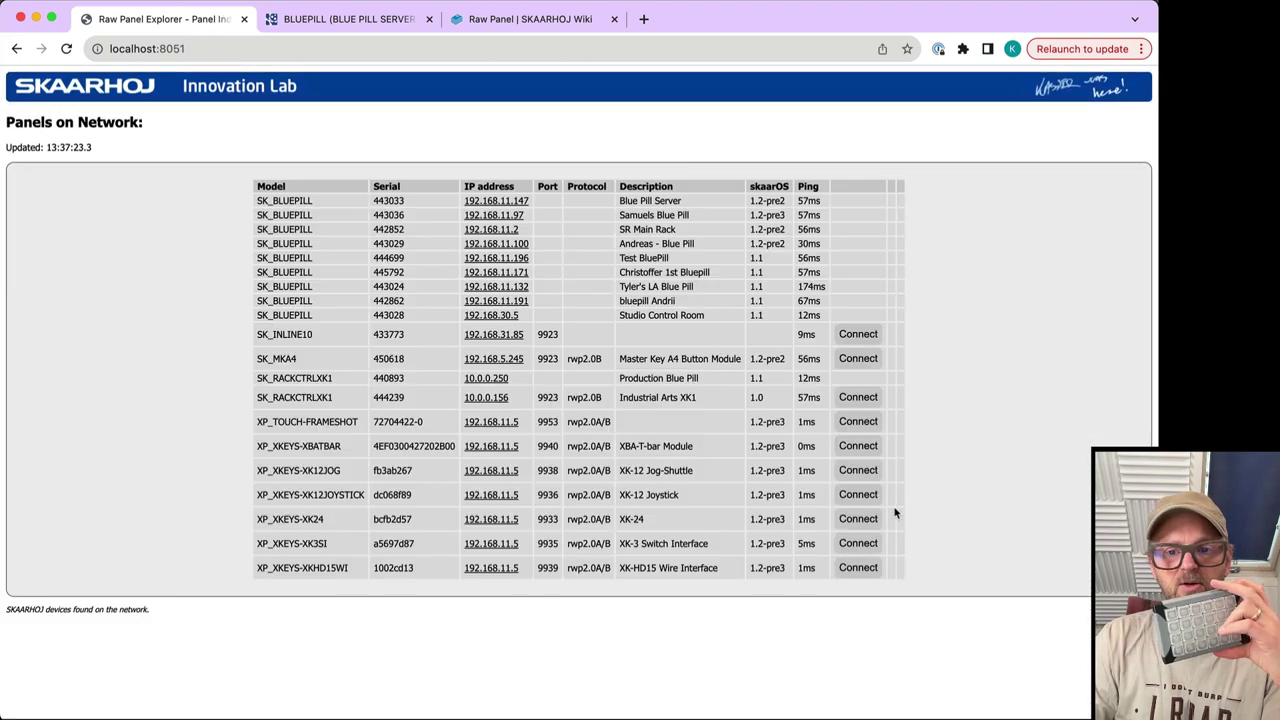
{"action": "left_click", "coordinate": [859, 521]}
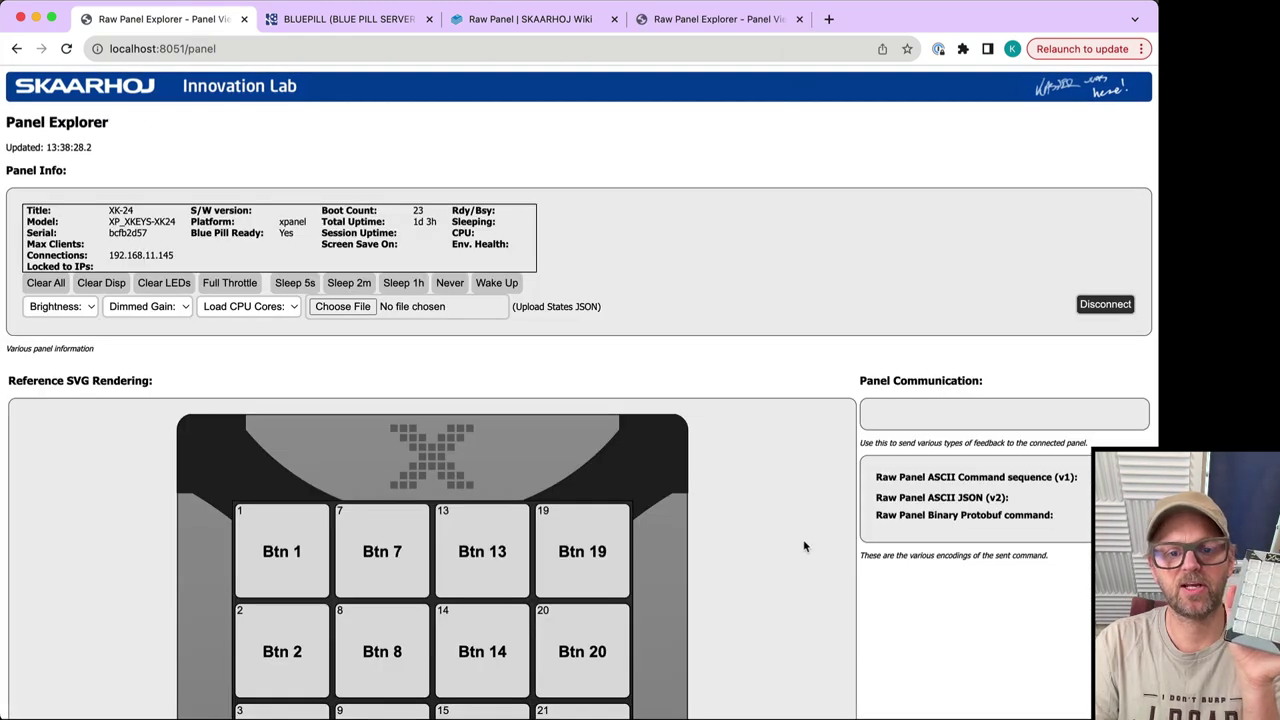
{"action": "scroll", "coordinate": [804, 546], "scroll_direction": "down", "scroll_amount": 6}
{"action": "scroll", "coordinate": [809, 547], "scroll_direction": "up", "scroll_amount": 1}
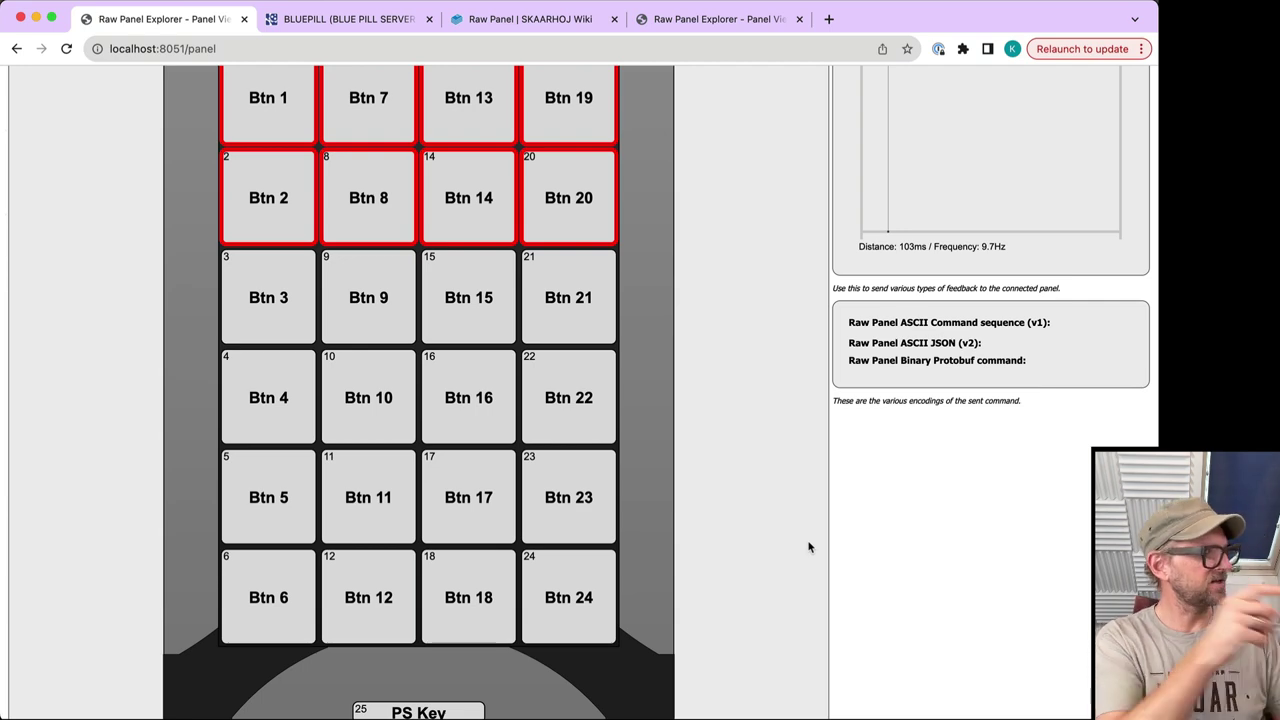
Disconnect the XK-24, connect to the XK-HD15 Wire Interface and view its inputs and ports
{"action": "scroll", "coordinate": [850, 500], "scroll_direction": "up", "scroll_amount": 5}
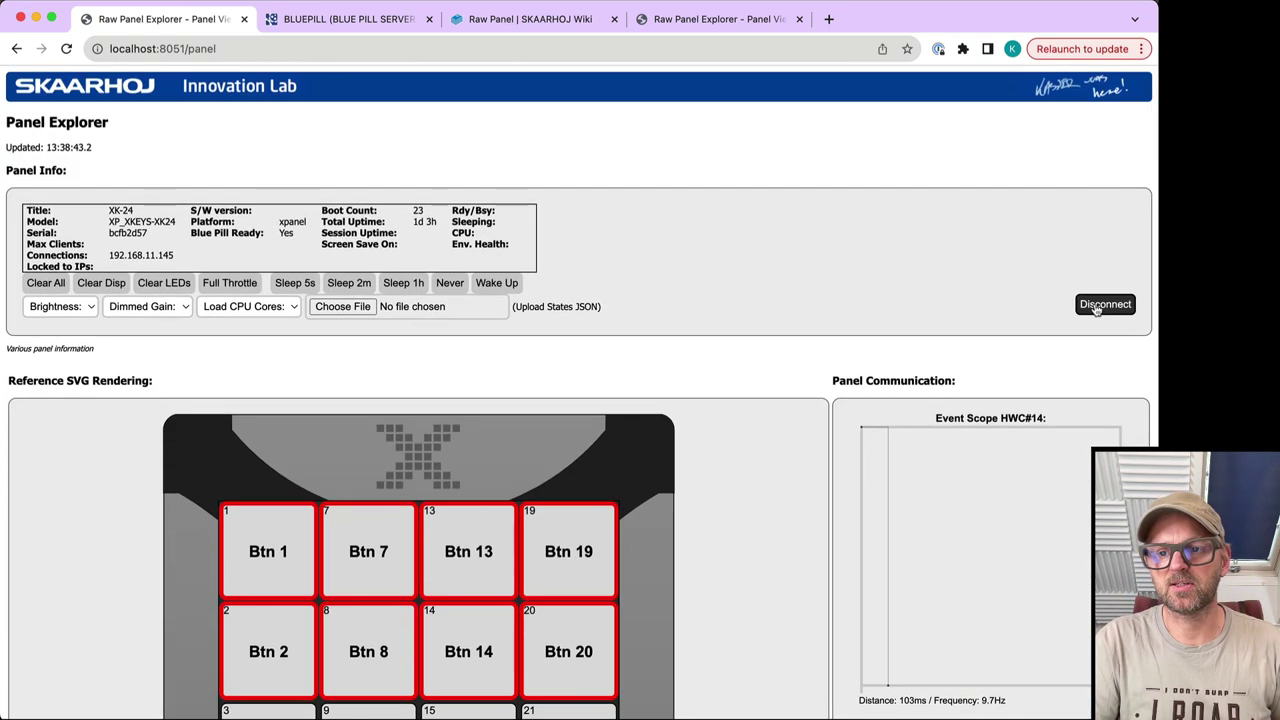
{"action": "left_click", "coordinate": [1098, 302]}
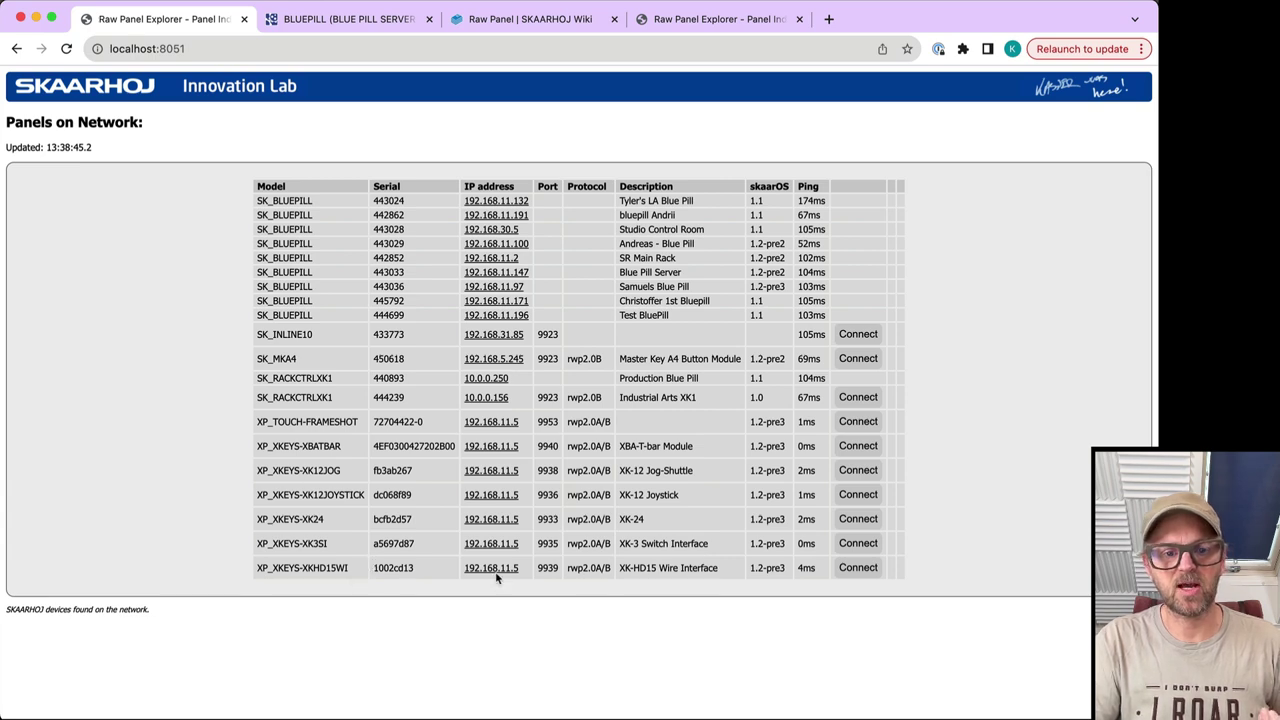
{"action": "left_click", "coordinate": [864, 570]}
{"action": "scroll", "coordinate": [876, 560], "scroll_direction": "down", "scroll_amount": 5}
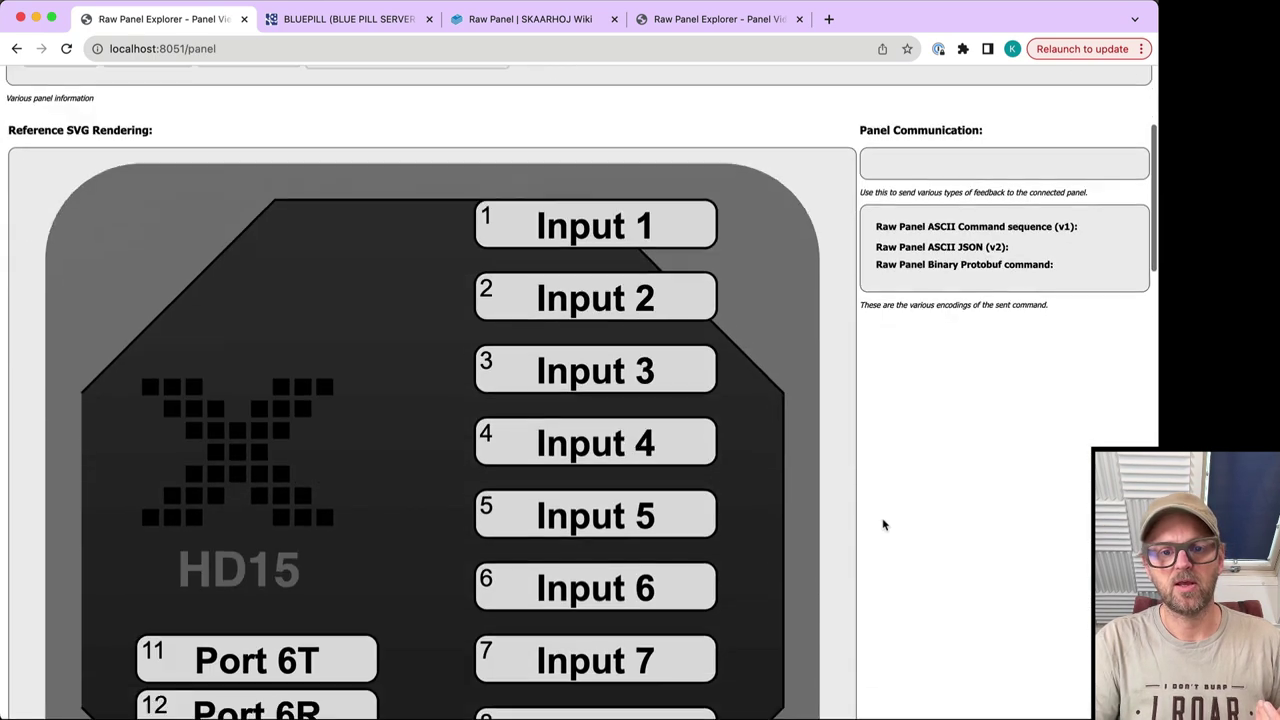
{"action": "scroll", "coordinate": [648, 538], "scroll_direction": "down", "scroll_amount": 4}
{"action": "scroll", "coordinate": [648, 538], "scroll_direction": "up", "scroll_amount": 4}
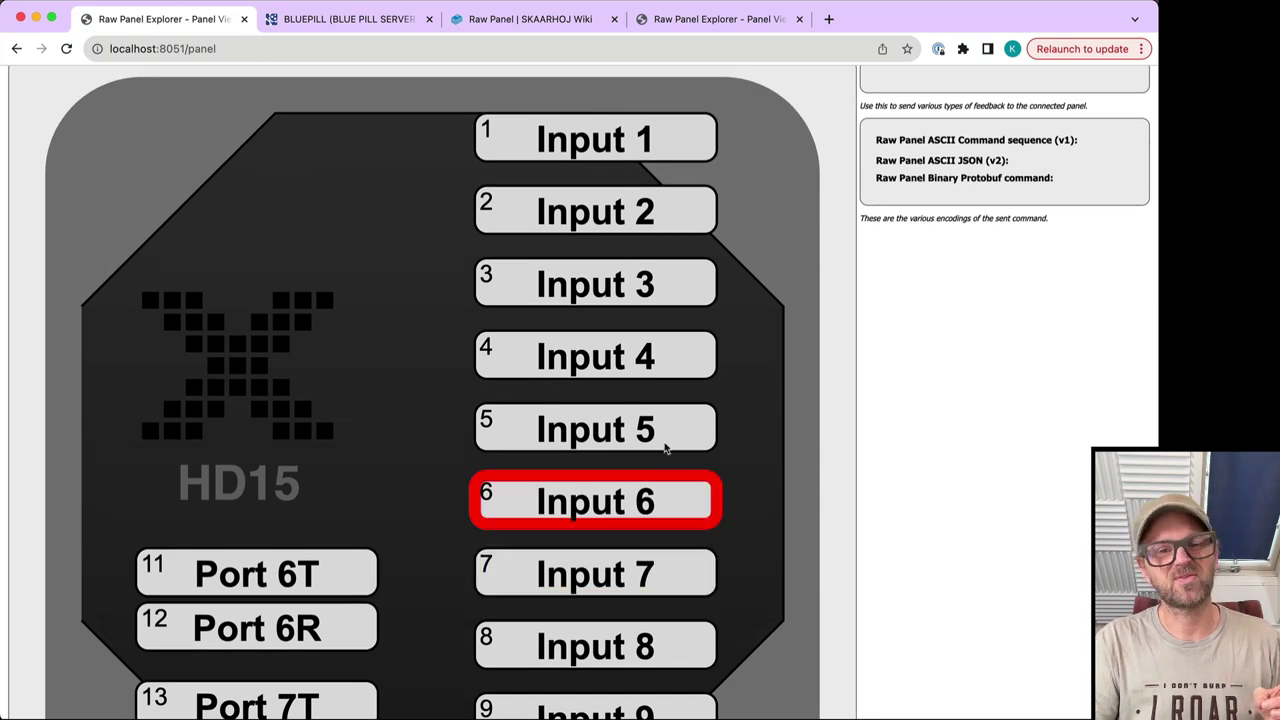
Disconnect the XK-HD15 Wire Interface, connect to the XK-3 Switch Interface and view its GPI inputs and topology summary
{"action": "scroll", "coordinate": [666, 449], "scroll_direction": "up", "scroll_amount": 5}
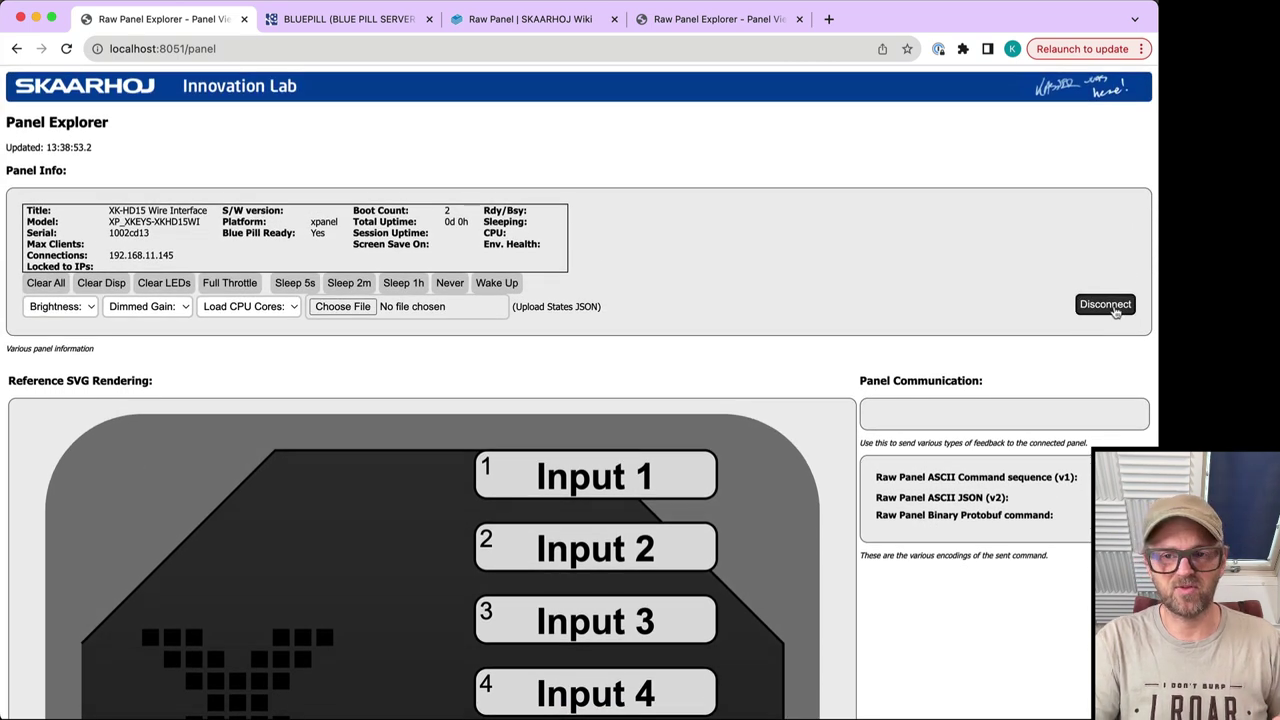
{"action": "left_click", "coordinate": [1105, 305]}
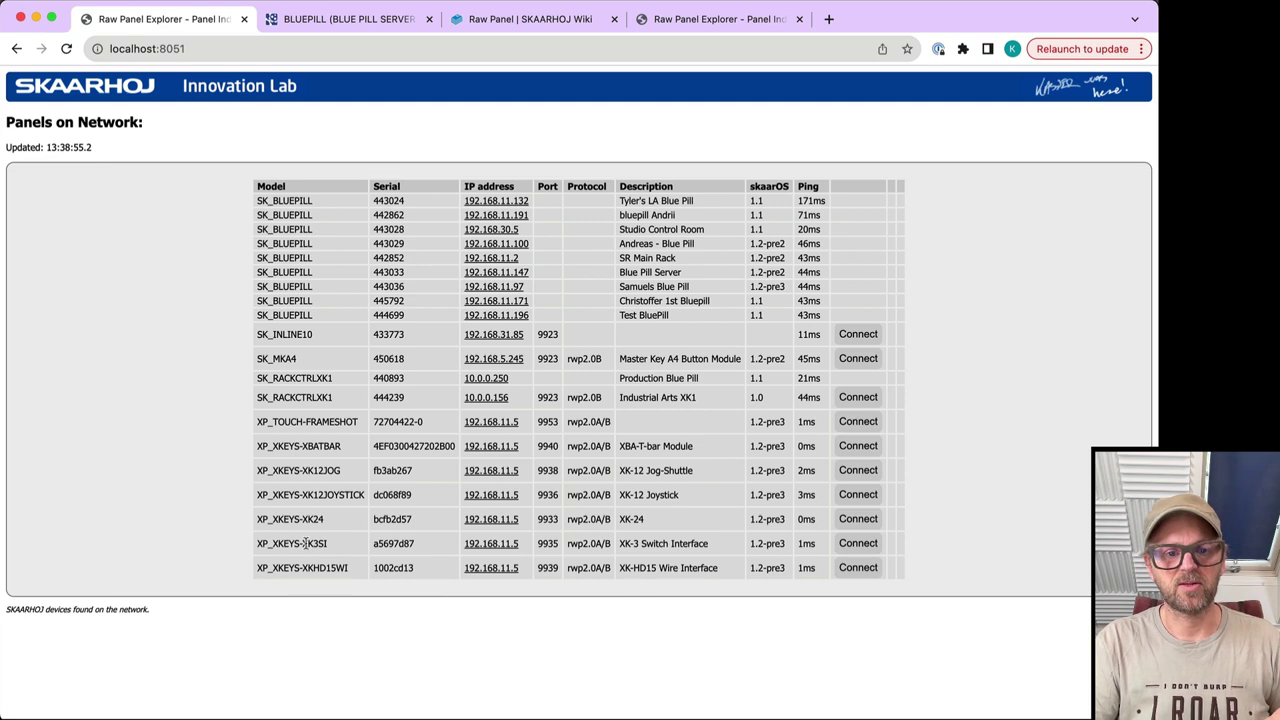
{"action": "left_click", "coordinate": [858, 543]}
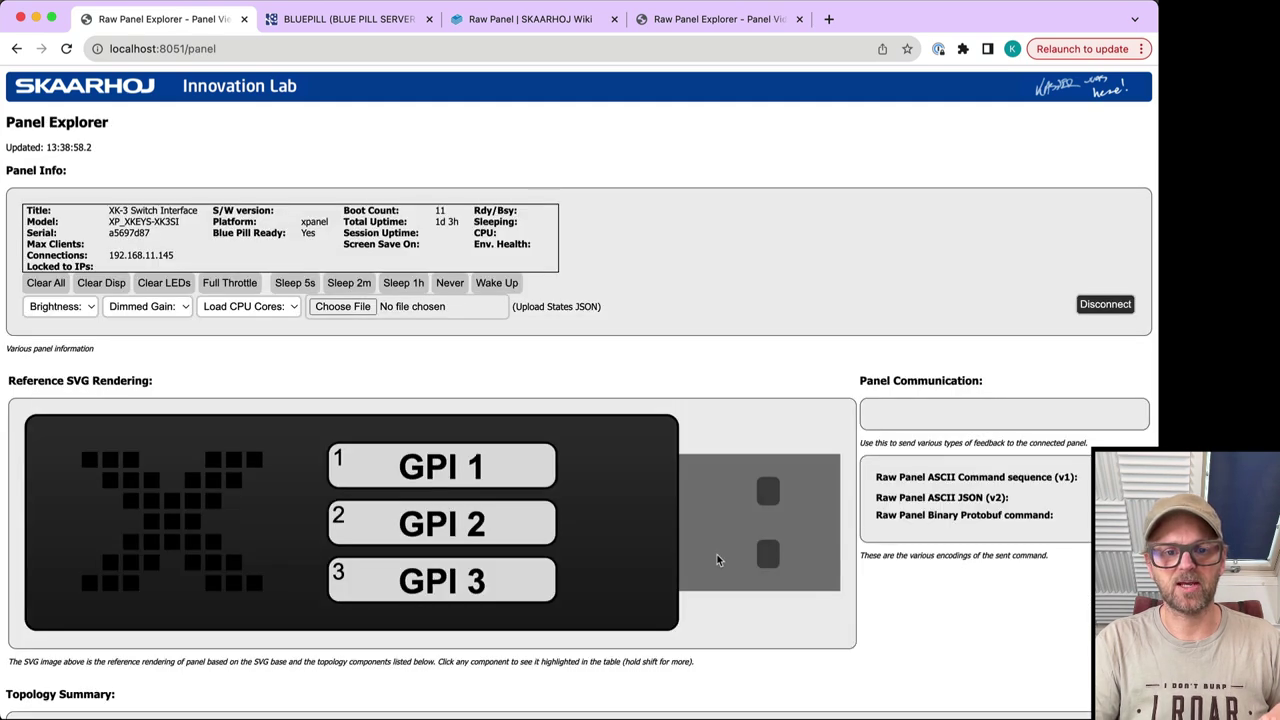
{"action": "scroll", "coordinate": [717, 559], "scroll_direction": "down", "scroll_amount": 5}
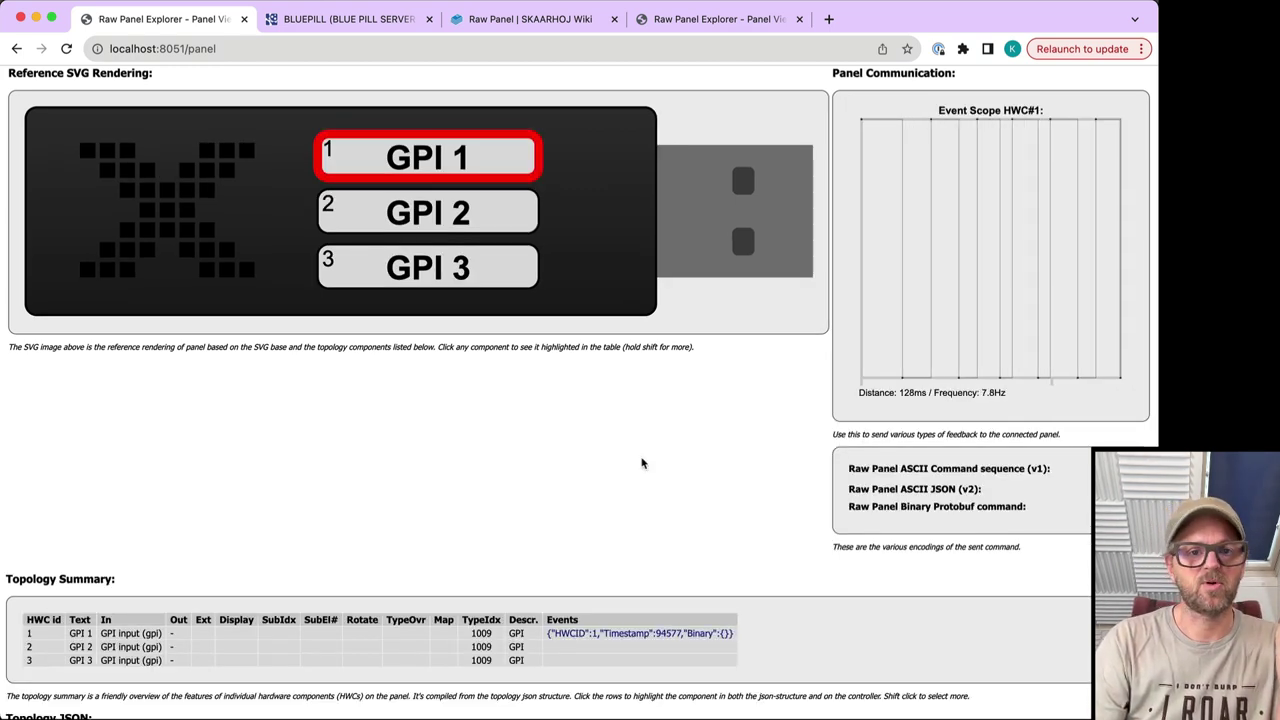
{"action": "scroll", "coordinate": [443, 491], "scroll_direction": "down", "scroll_amount": 3}
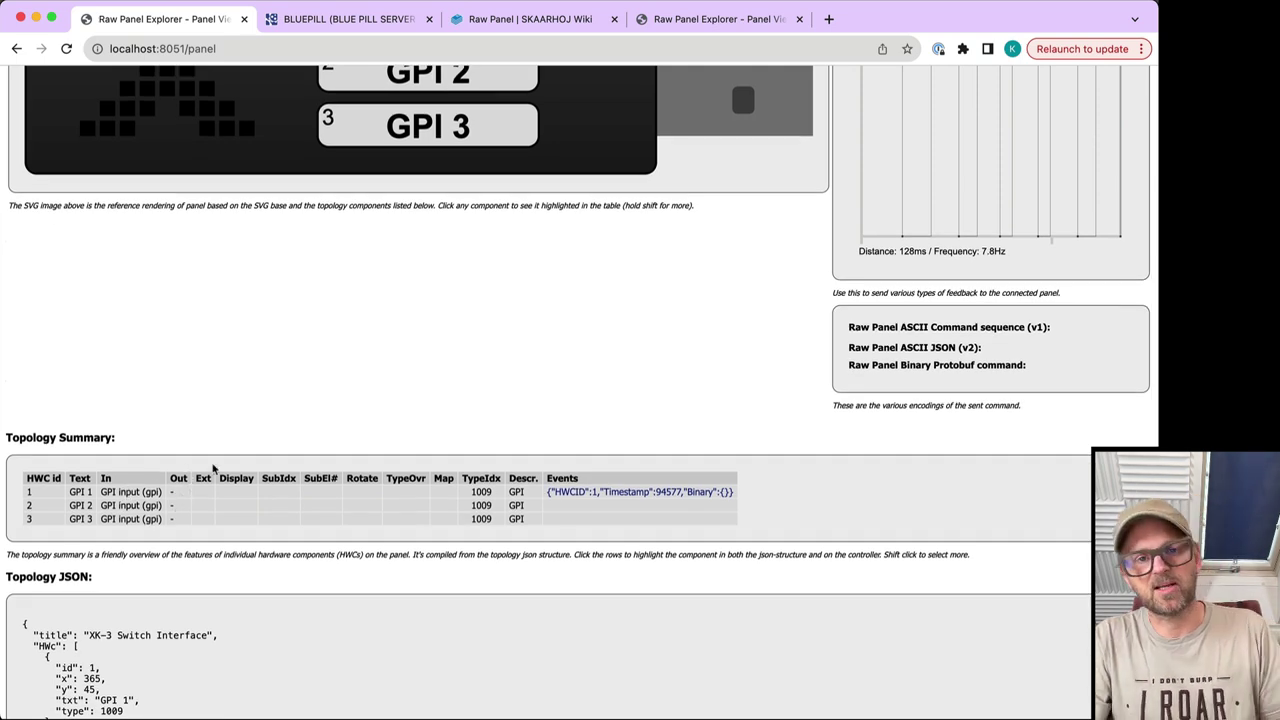
Disconnect the XK-3 Switch Interface and switch to the Blue Pill server's xpanel-xkeys package settings
{"action": "scroll", "coordinate": [269, 443], "scroll_direction": "up", "scroll_amount": 10}
{"action": "left_click", "coordinate": [1098, 299]}
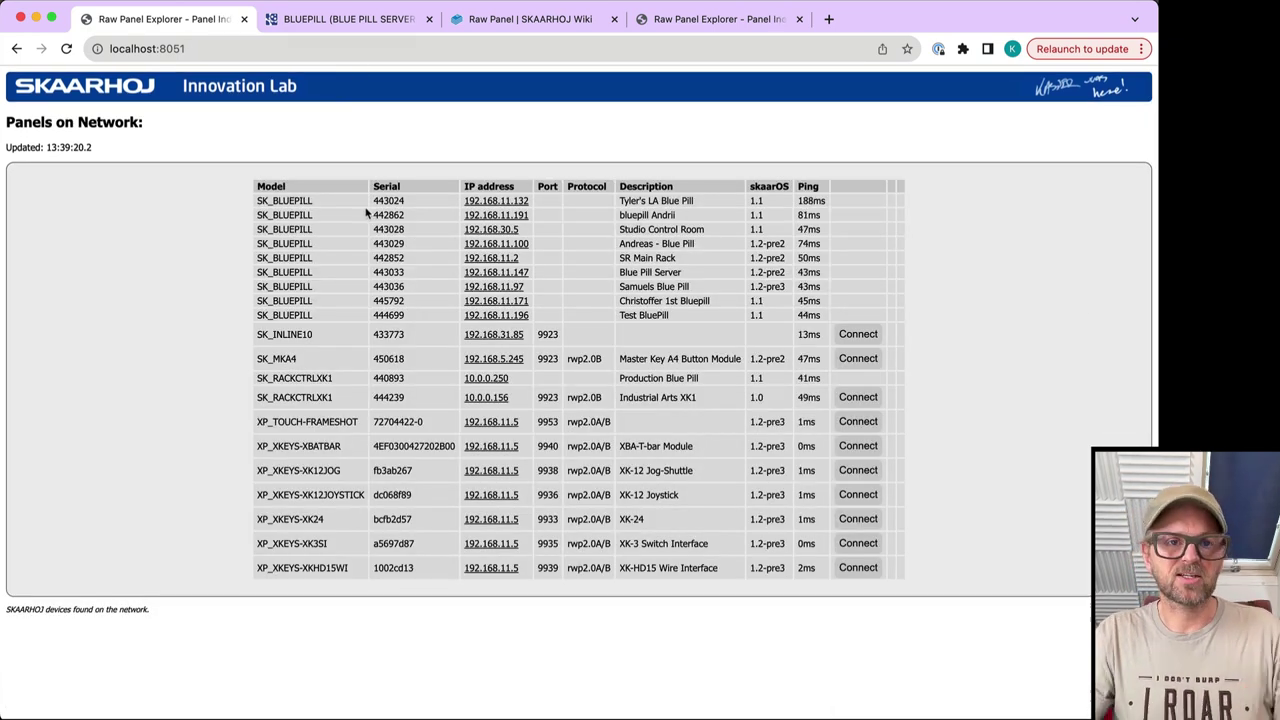
{"action": "left_click", "coordinate": [309, 19]}
{"action": "scroll", "coordinate": [294, 91], "scroll_direction": "up", "scroll_amount": 5}
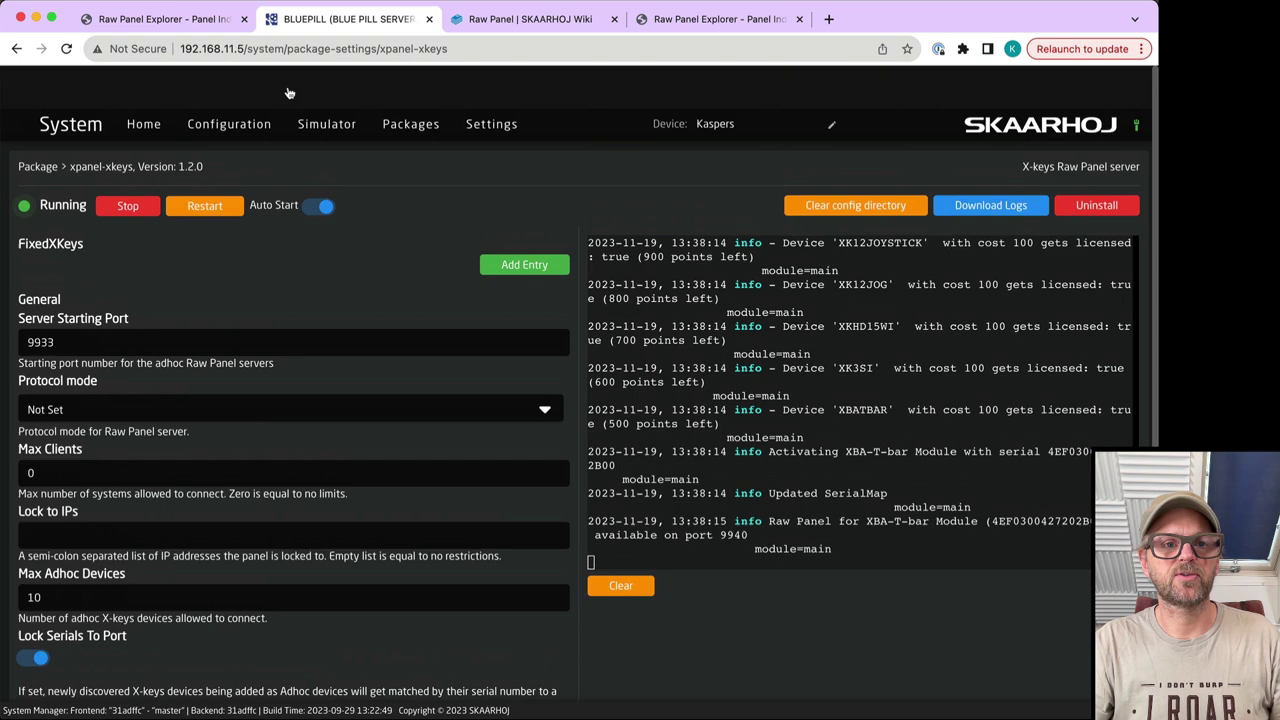
Create a new Reactor project named Xkeys, save its details and activate it
{"action": "left_click", "coordinate": [146, 84]}
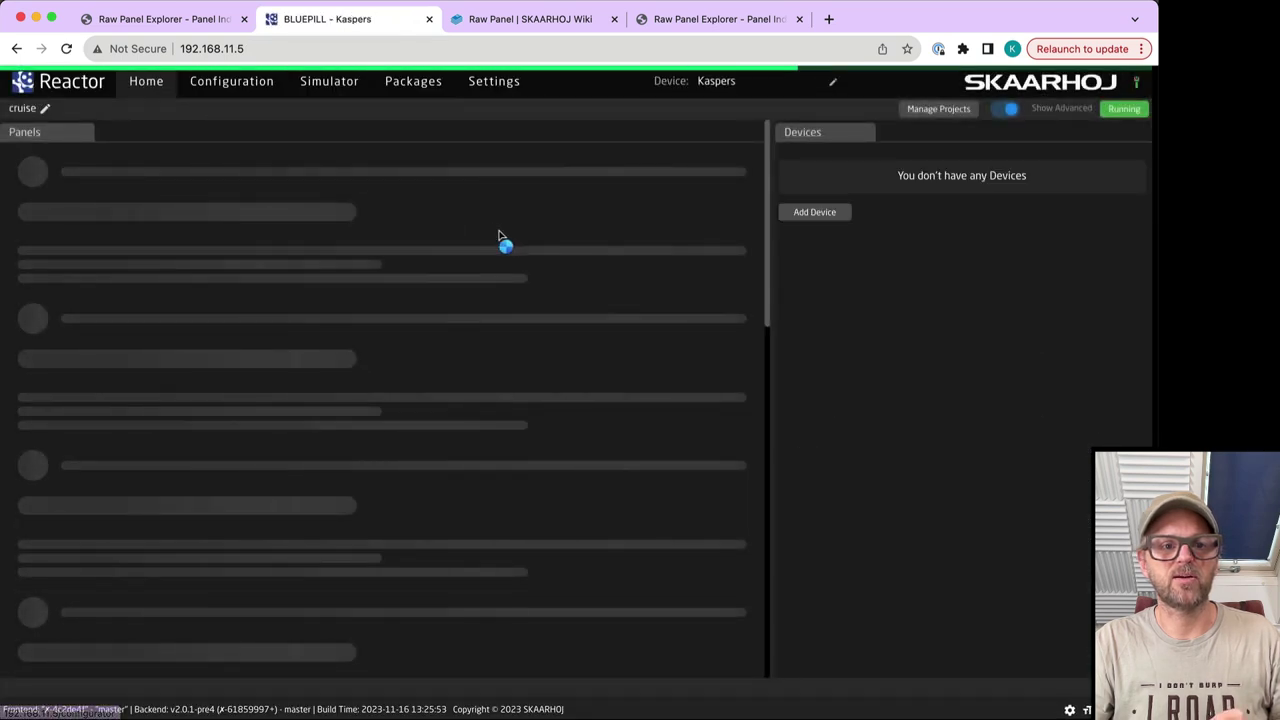
{"action": "left_click", "coordinate": [945, 110]}
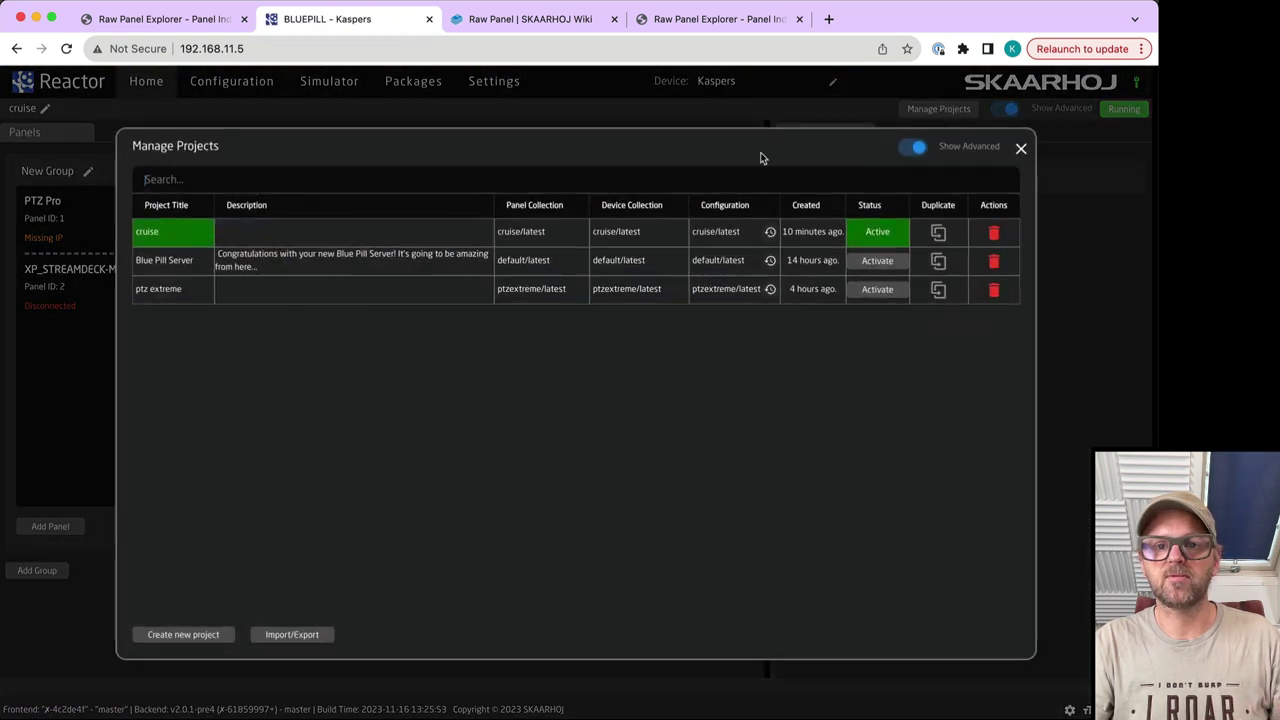
{"action": "left_click", "coordinate": [234, 634]}
{"action": "type", "text": "X"}
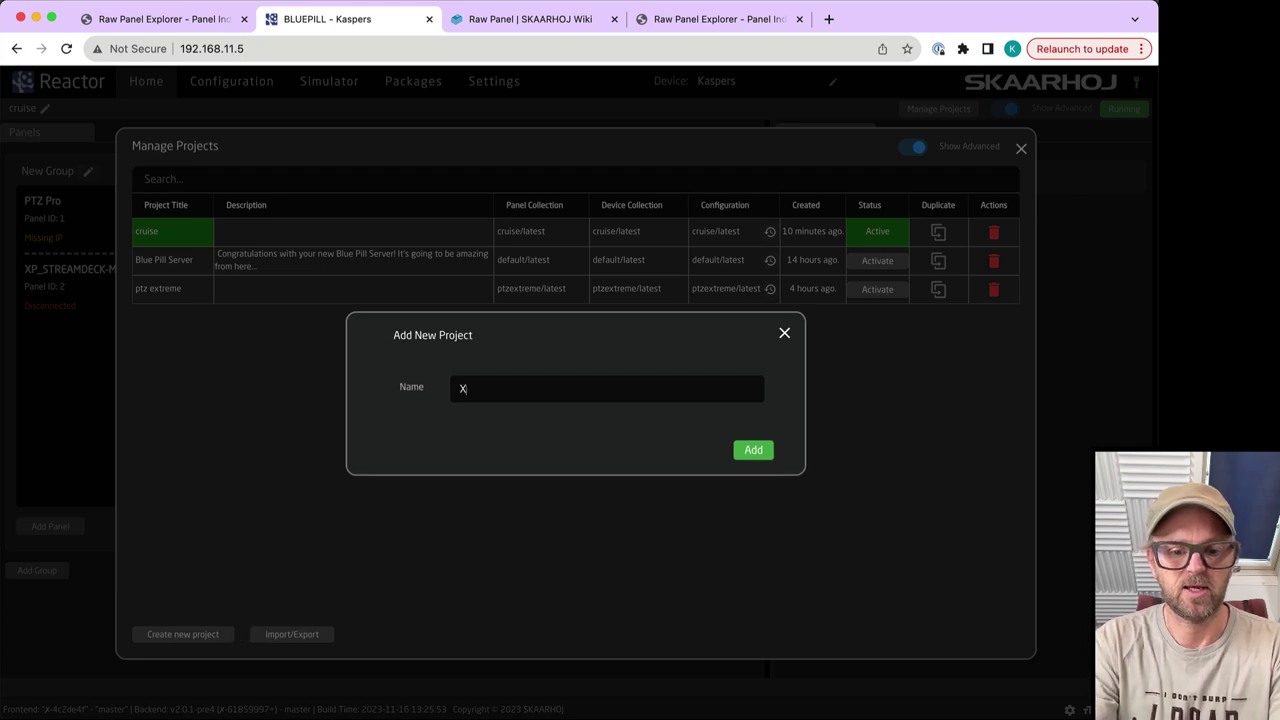
{"action": "type", "text": "keys"}
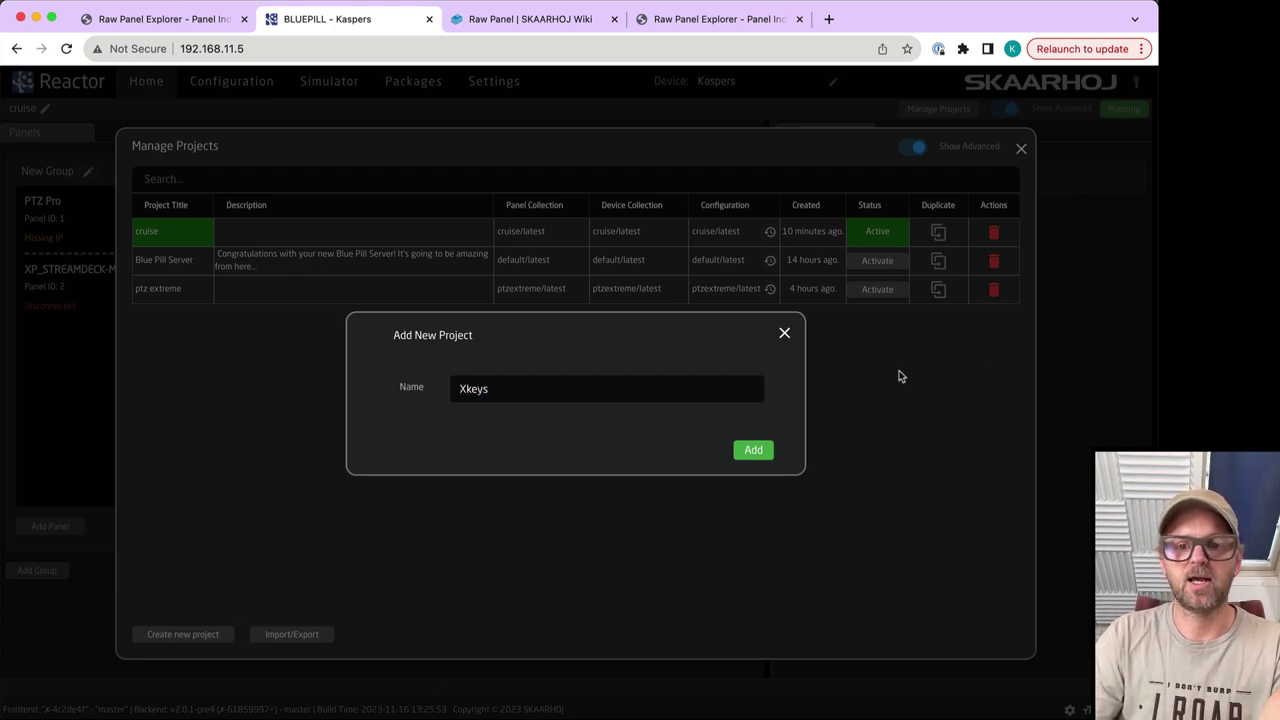
{"action": "left_click", "coordinate": [768, 450]}
{"action": "left_click", "coordinate": [878, 585]}
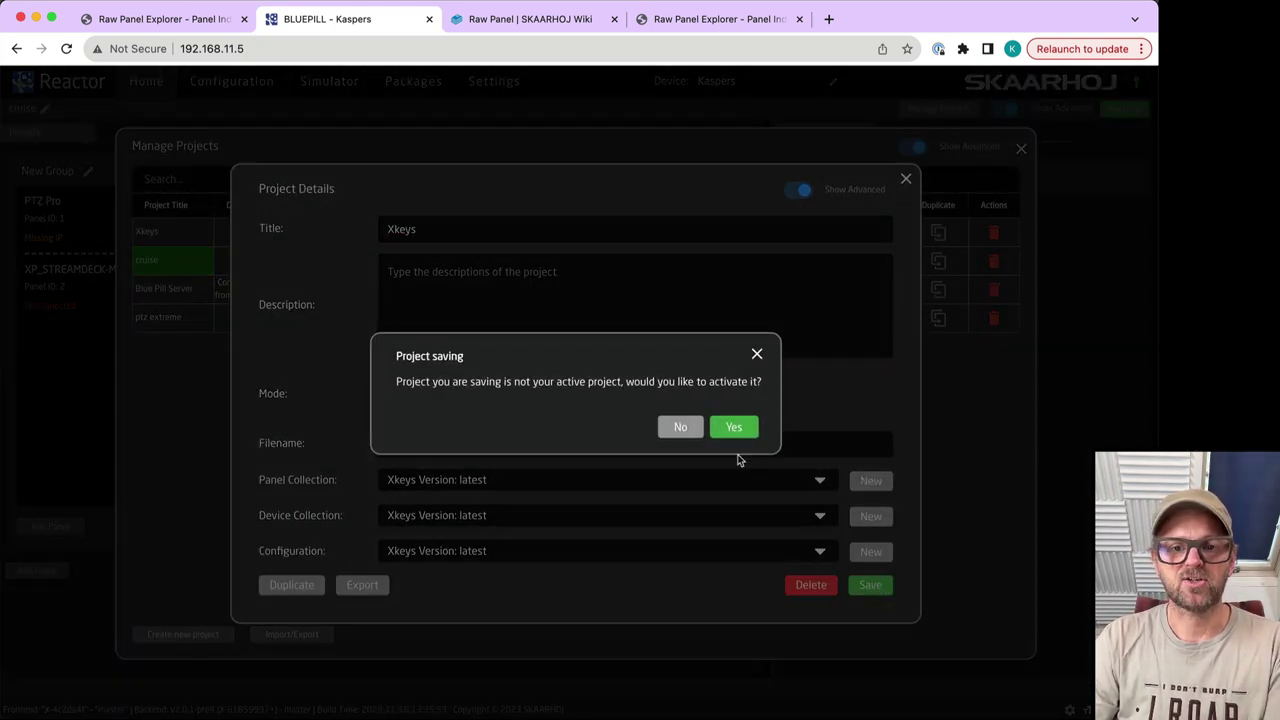
{"action": "left_click", "coordinate": [730, 428]}
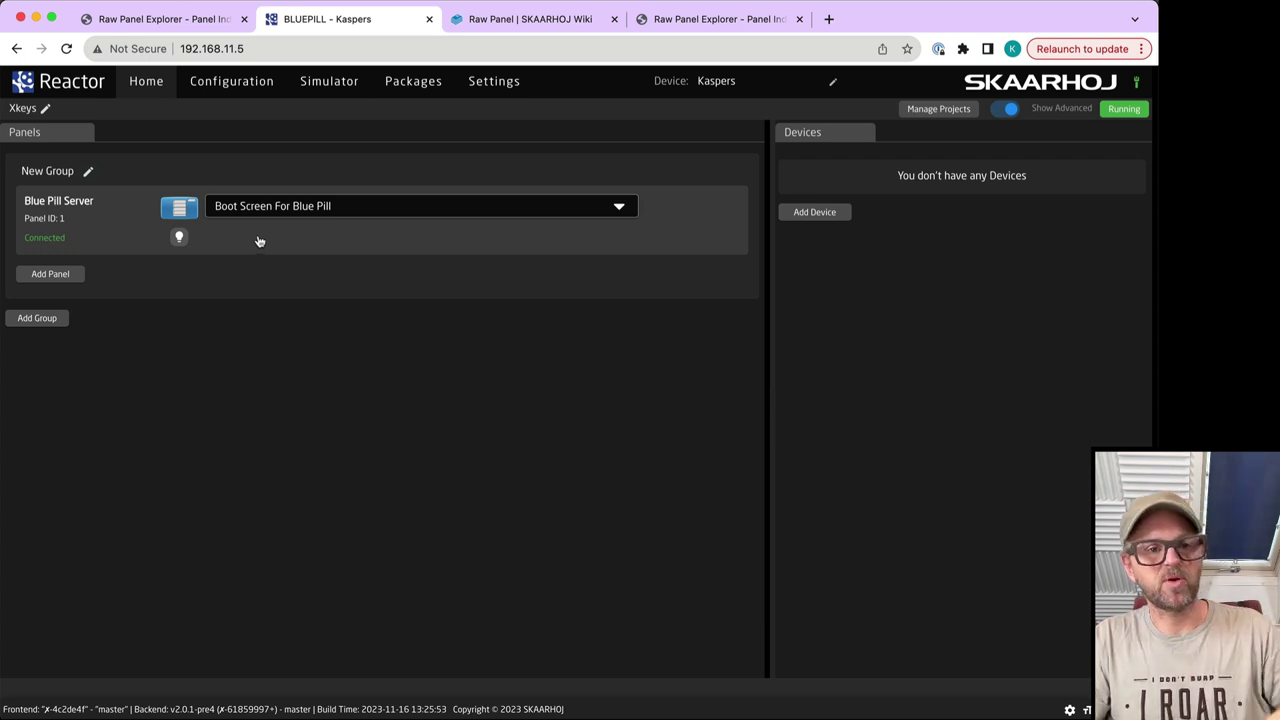
Open the xpanel-xkeys package settings and review its log and general options through Multiple Similar
{"action": "left_click", "coordinate": [434, 86]}
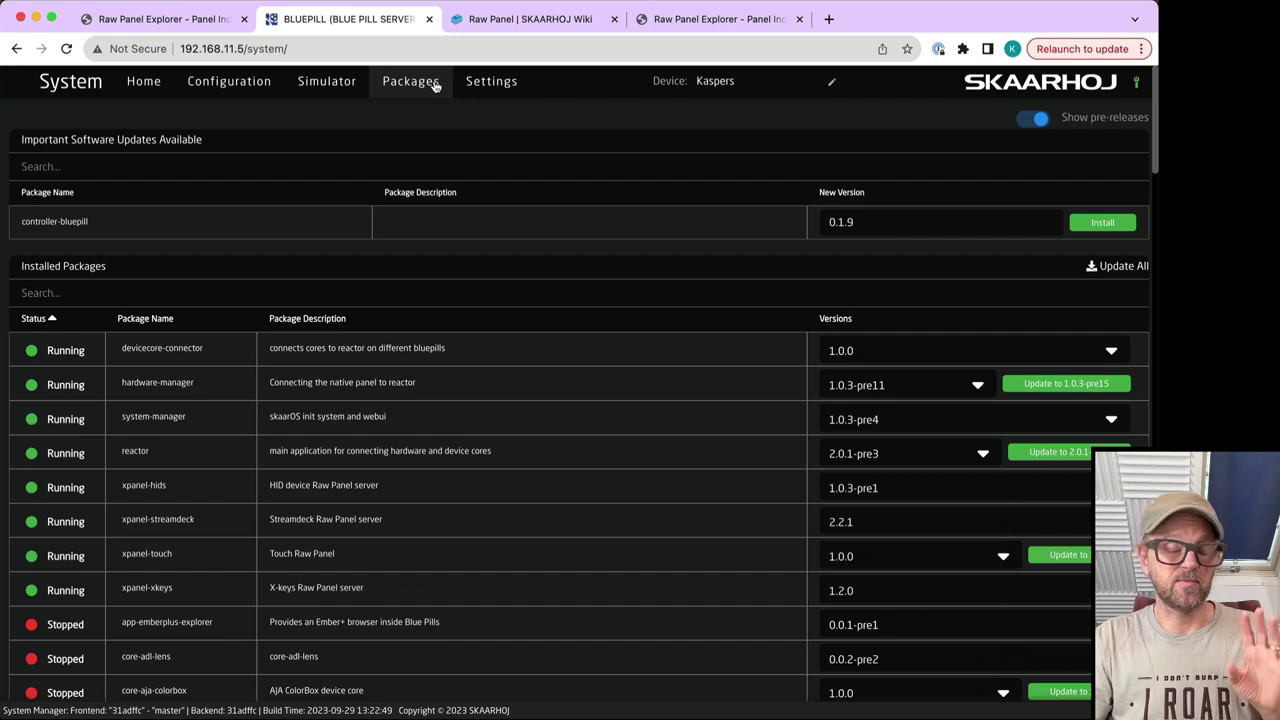
{"action": "left_click", "coordinate": [147, 588]}
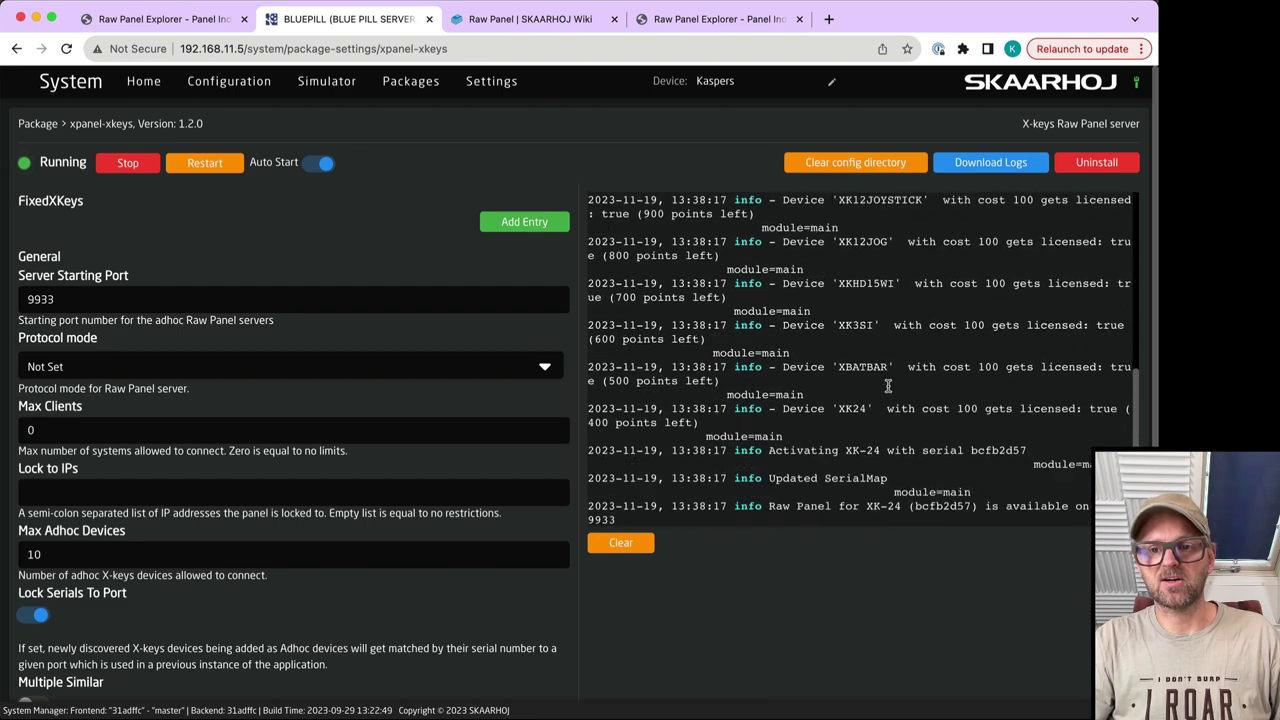
{"action": "scroll", "coordinate": [138, 374], "scroll_direction": "down", "scroll_amount": 3}
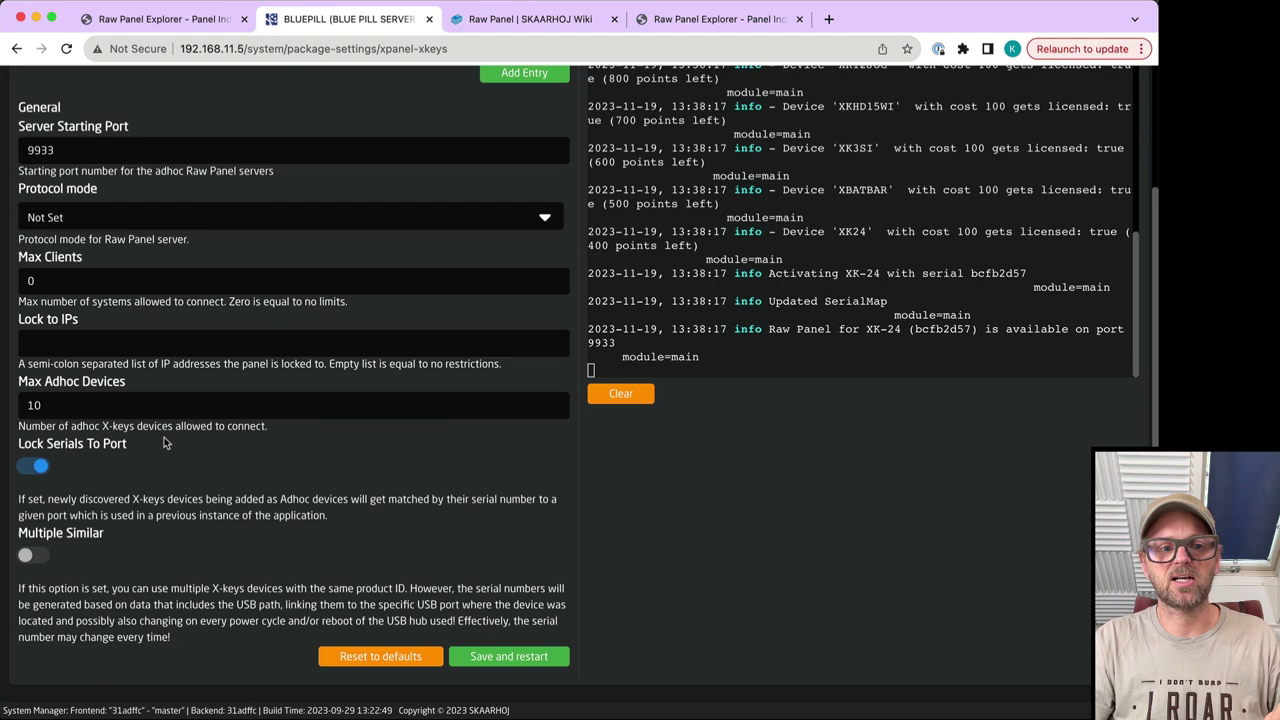
{"action": "scroll", "coordinate": [290, 495], "scroll_direction": "up", "scroll_amount": 3}
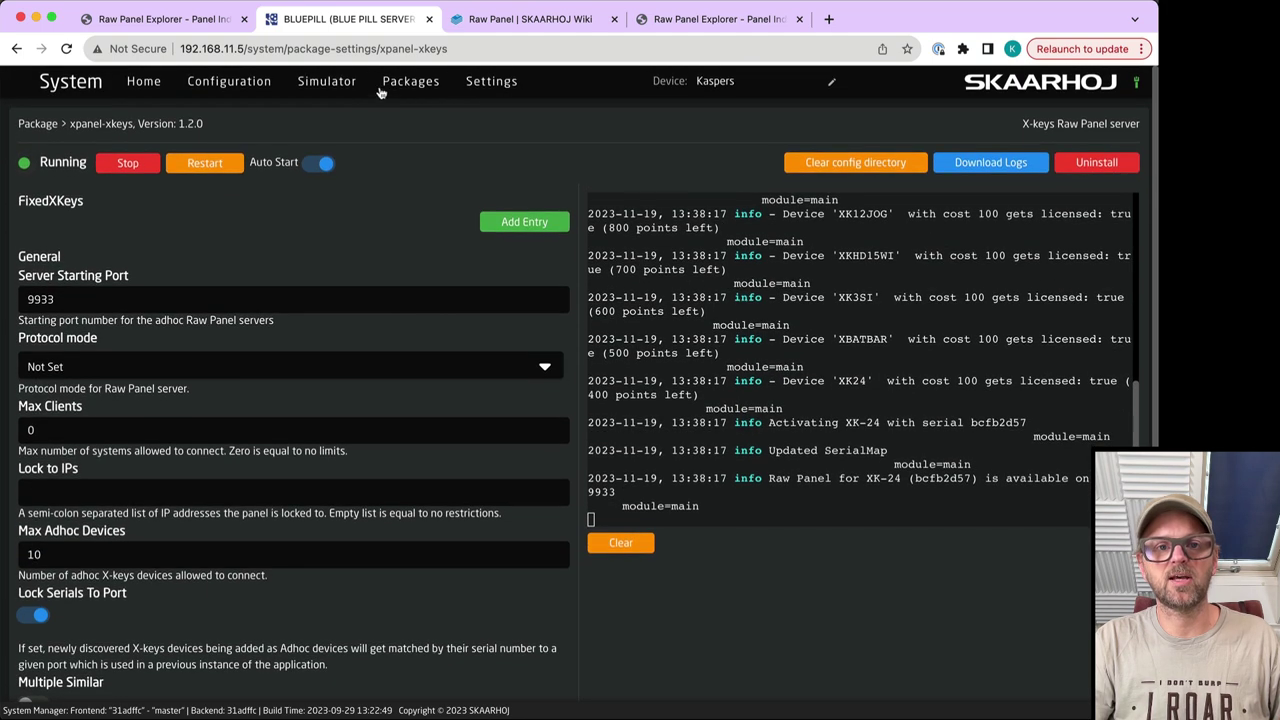
Open the system settings and check the USB-A port setting
{"action": "left_click", "coordinate": [486, 82]}
{"action": "scroll", "coordinate": [782, 571], "scroll_direction": "down", "scroll_amount": 6}
{"action": "scroll", "coordinate": [782, 571], "scroll_direction": "down", "scroll_amount": 5}
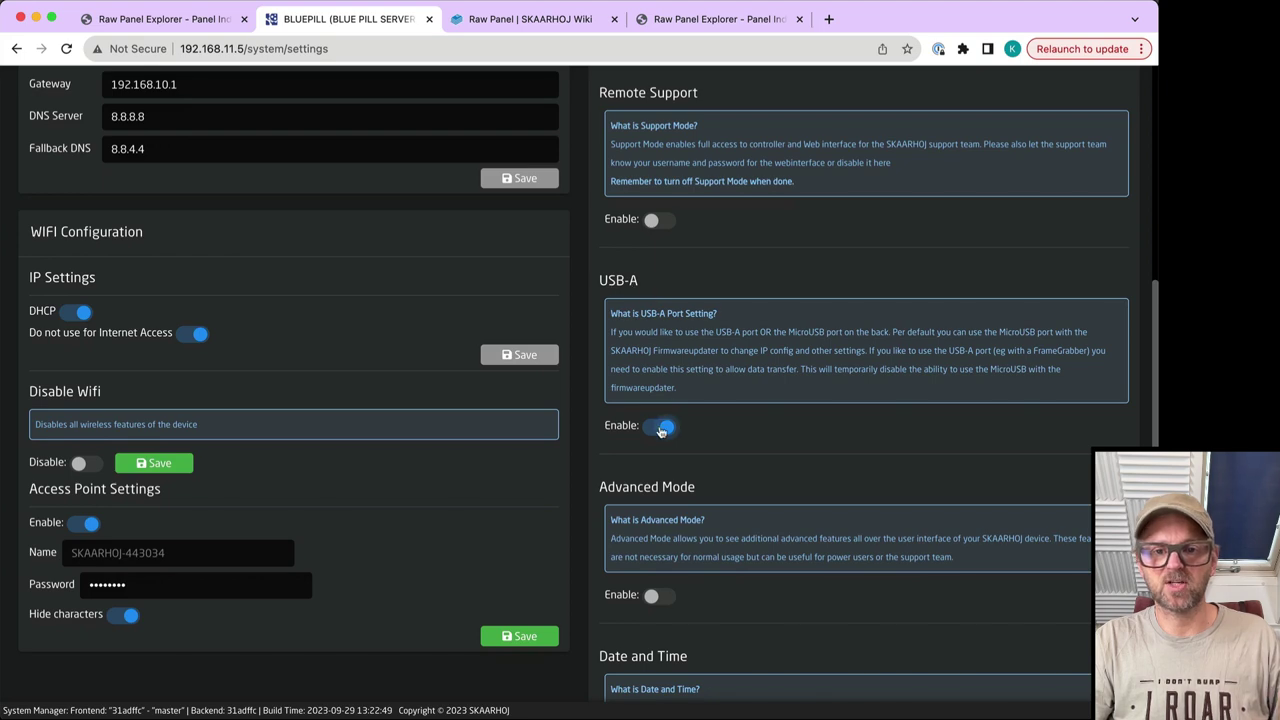
Switch to the SKAARHOJ Wiki, open the X-keys on Raw Panel article and review its support table and configuration sections
{"action": "left_click", "coordinate": [530, 19]}
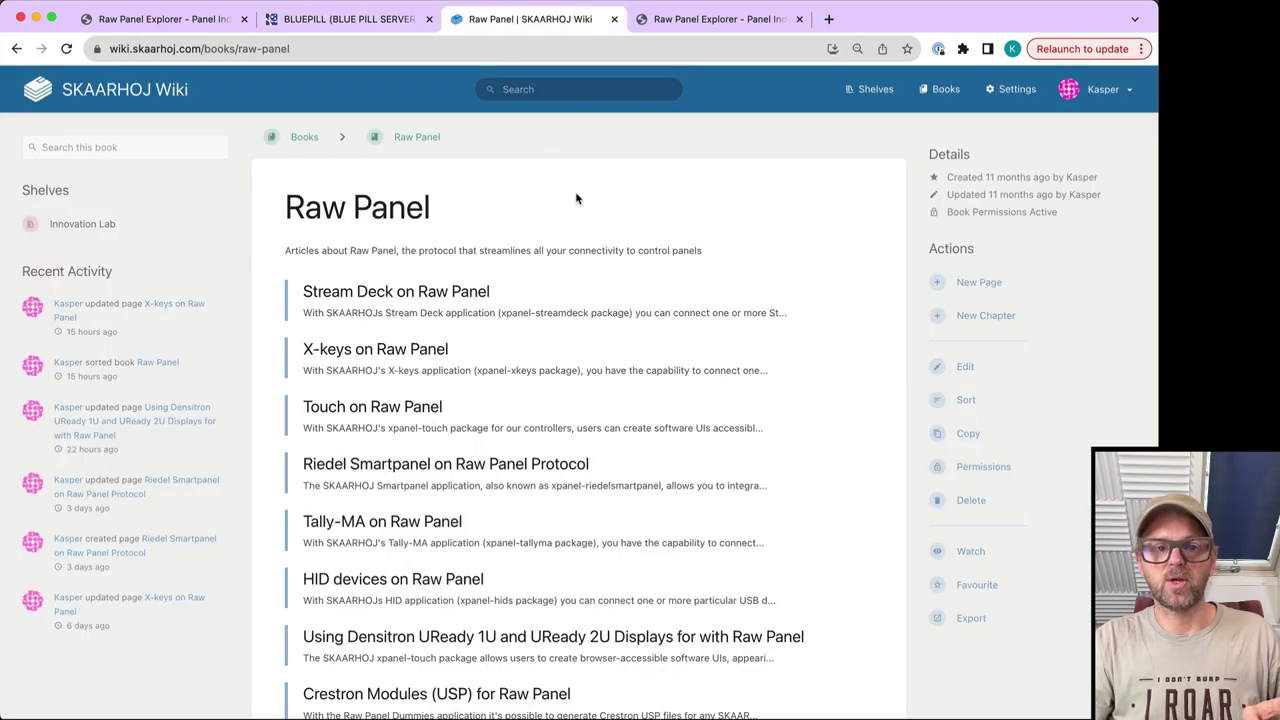
{"action": "scroll", "coordinate": [877, 294], "scroll_direction": "down", "scroll_amount": 1}
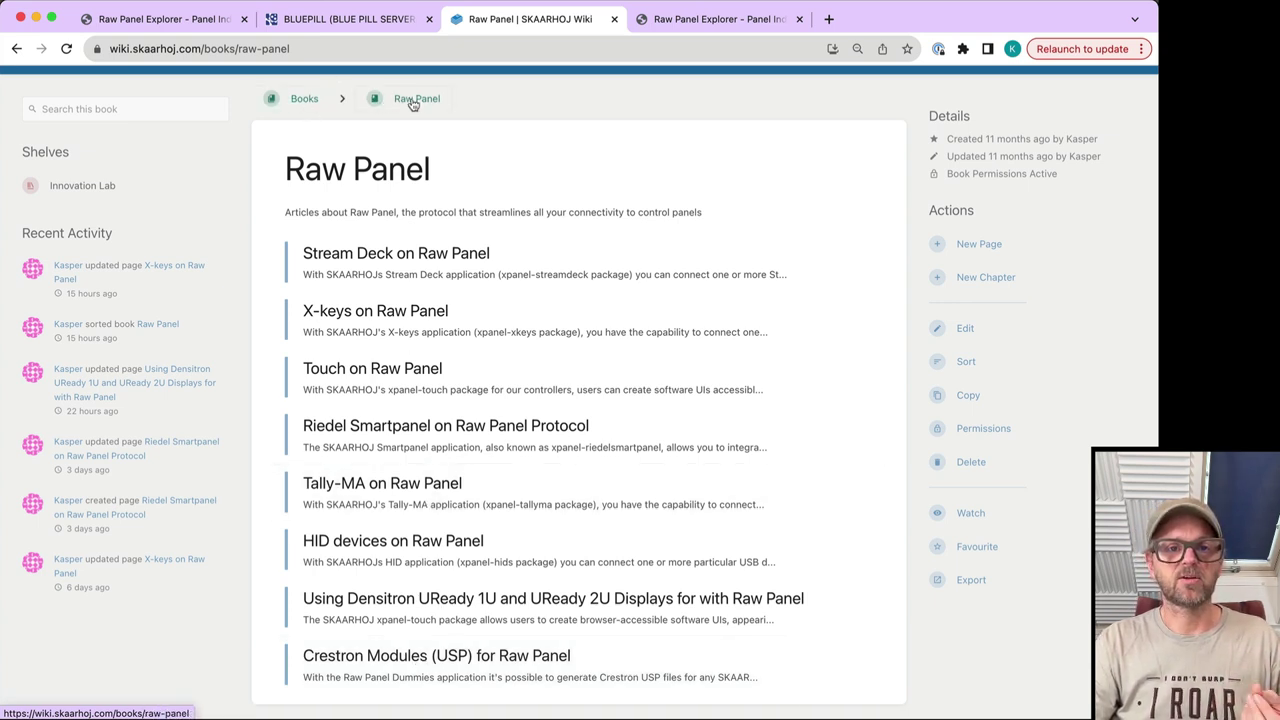
{"action": "left_click", "coordinate": [365, 316]}
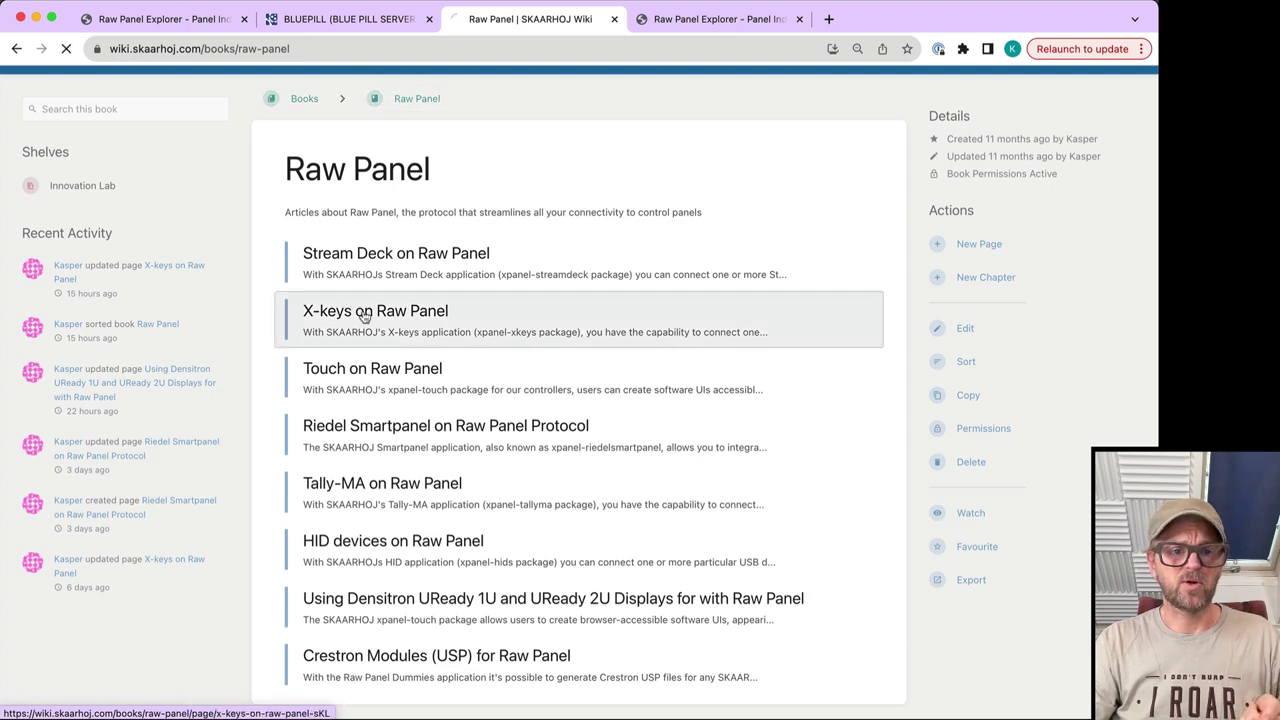
{"action": "scroll", "coordinate": [444, 330], "scroll_direction": "down", "scroll_amount": 3}
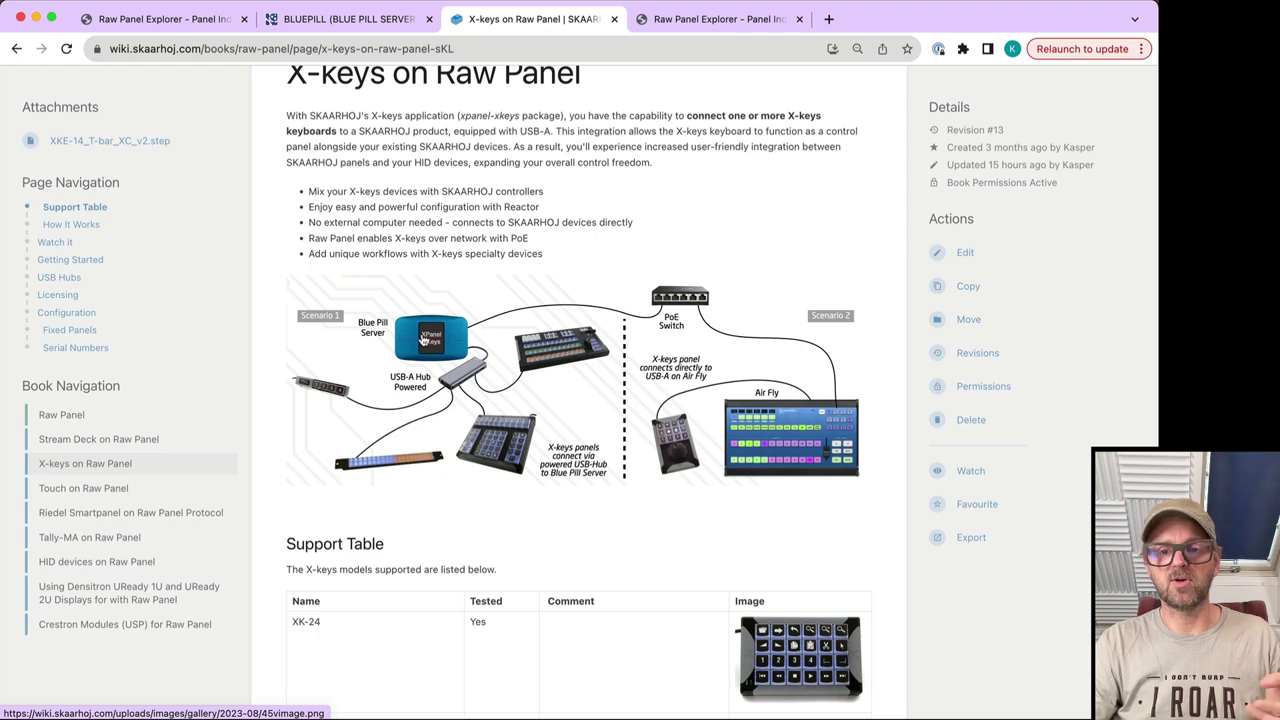
{"action": "scroll", "coordinate": [765, 327], "scroll_direction": "down", "scroll_amount": 5}
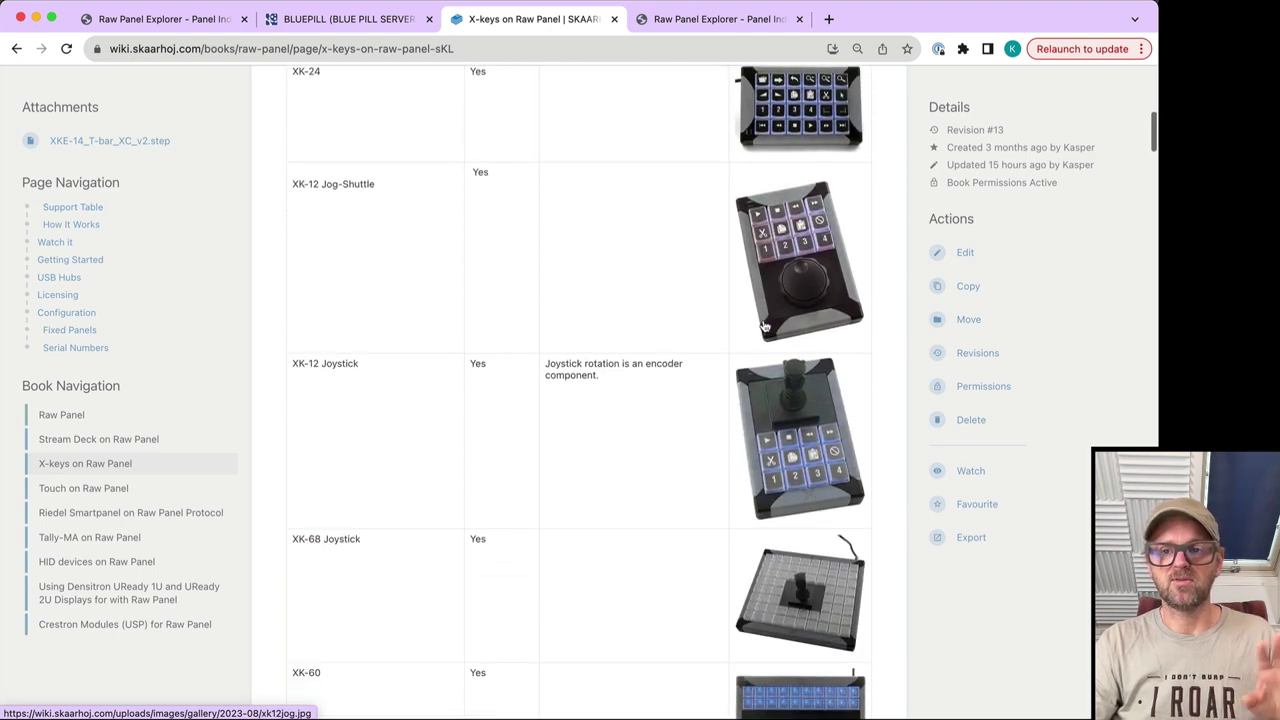
{"action": "left_click_drag", "start_coordinate": [1155, 132], "coordinate": [1155, 479]}
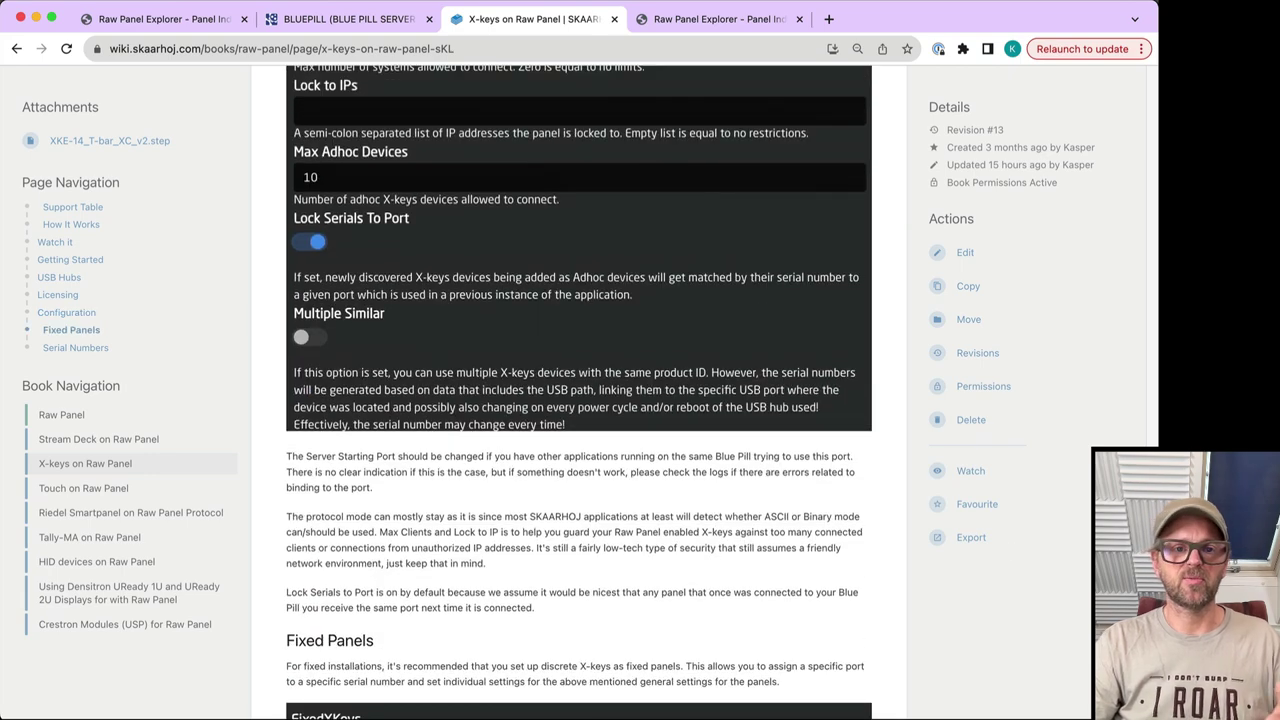
Return to the Blue Pill's Reactor home page, add the discovered XBA-T-bar Module to New Group and toggle its panel identification
{"action": "left_click", "coordinate": [301, 22]}
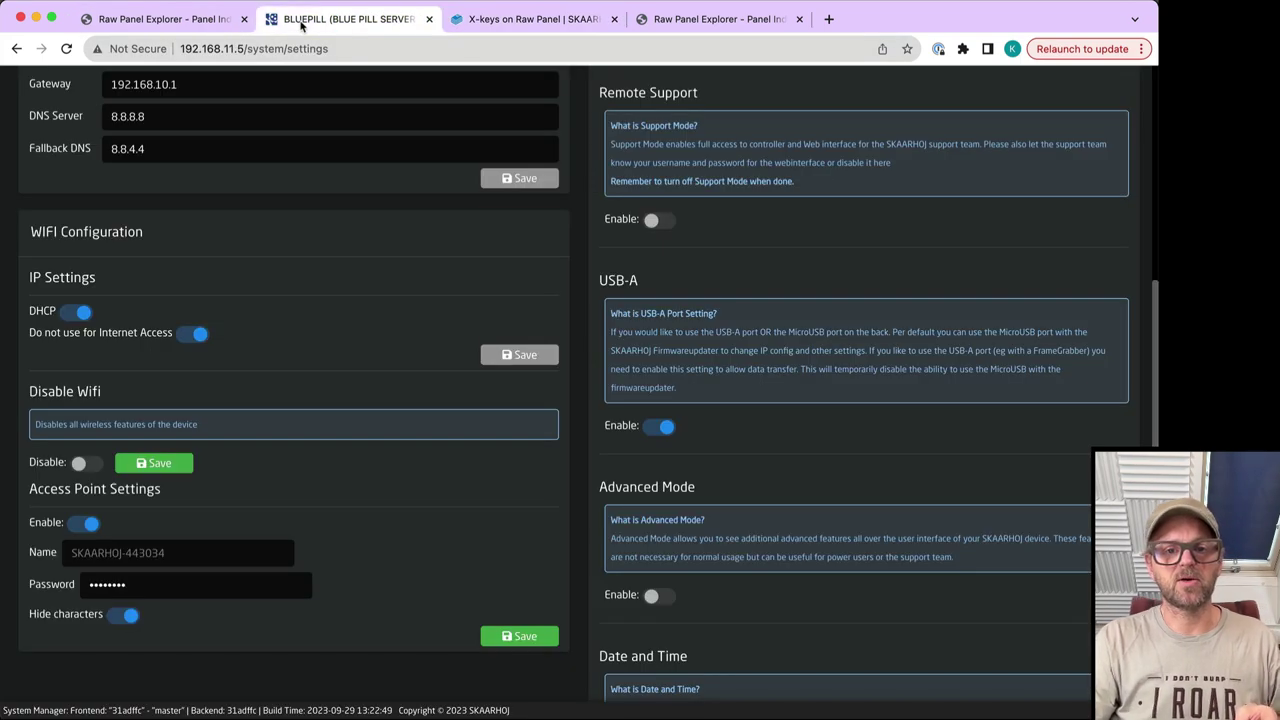
{"action": "scroll", "coordinate": [250, 300], "scroll_direction": "up", "scroll_amount": 10}
{"action": "left_click", "coordinate": [150, 88]}
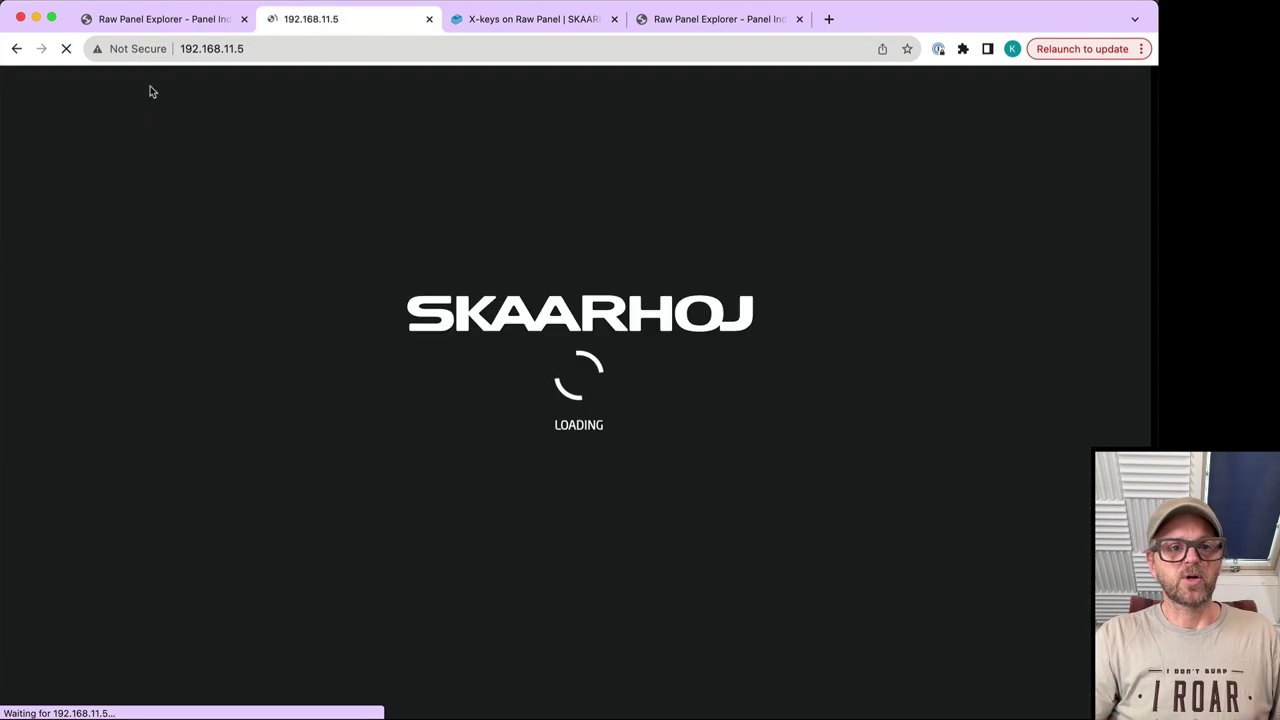
{"action": "left_click", "coordinate": [55, 276]}
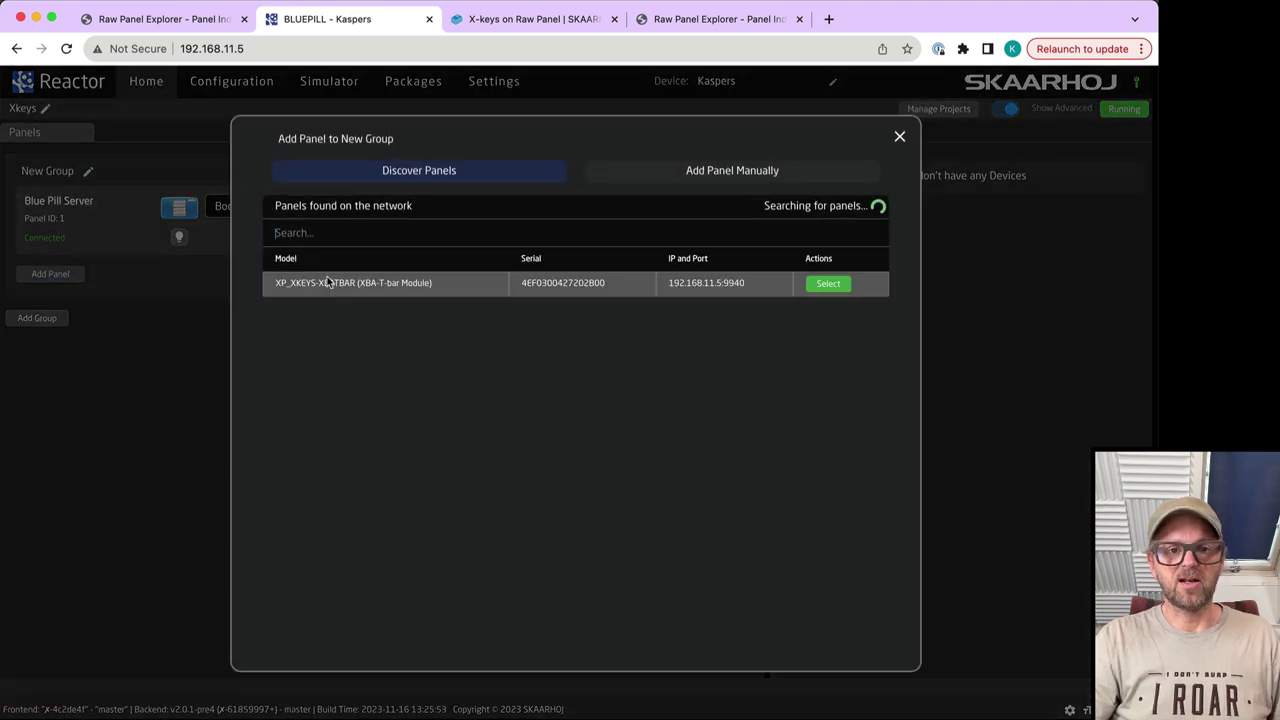
{"action": "left_click", "coordinate": [518, 235]}
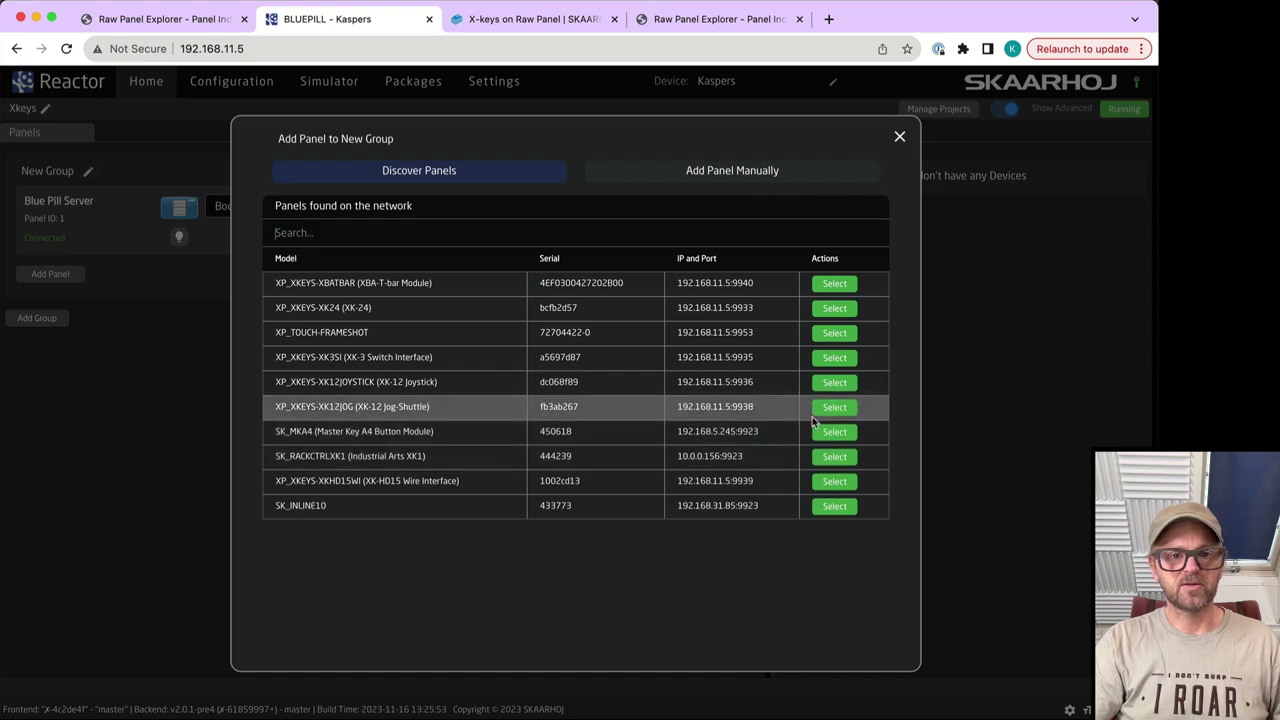
{"action": "left_click", "coordinate": [850, 284]}
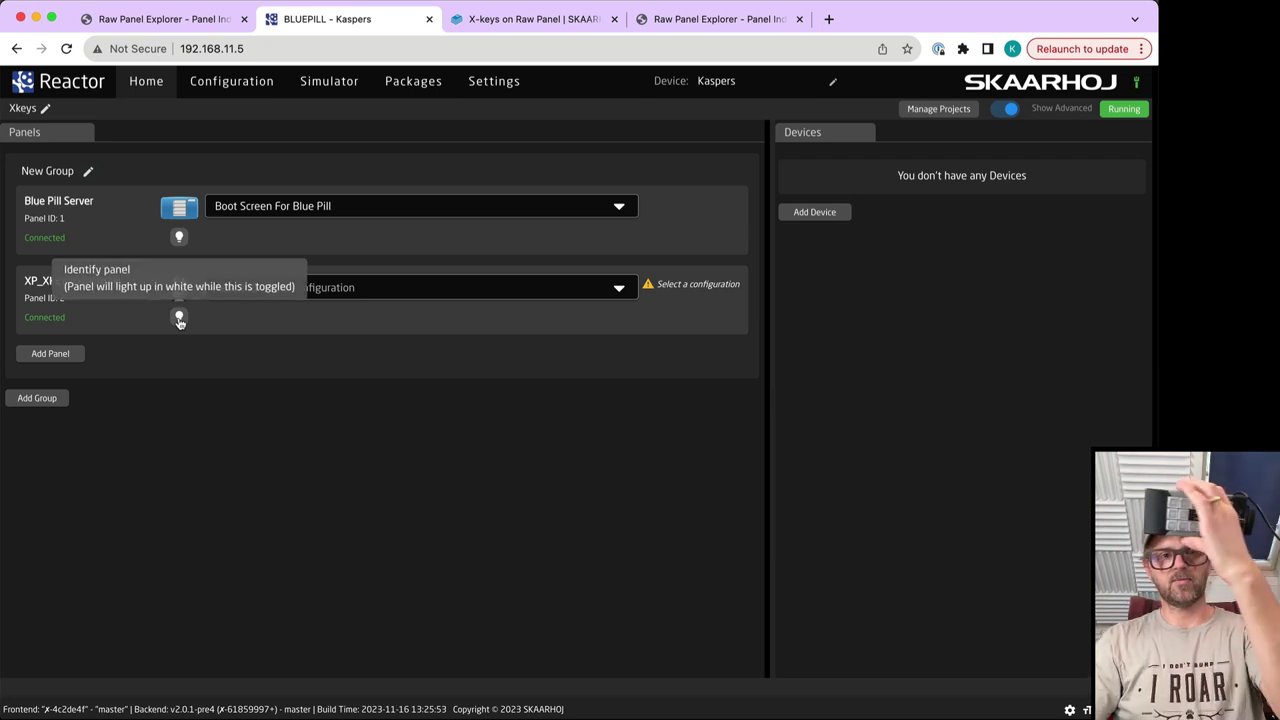
{"action": "left_click", "coordinate": [179, 318]}
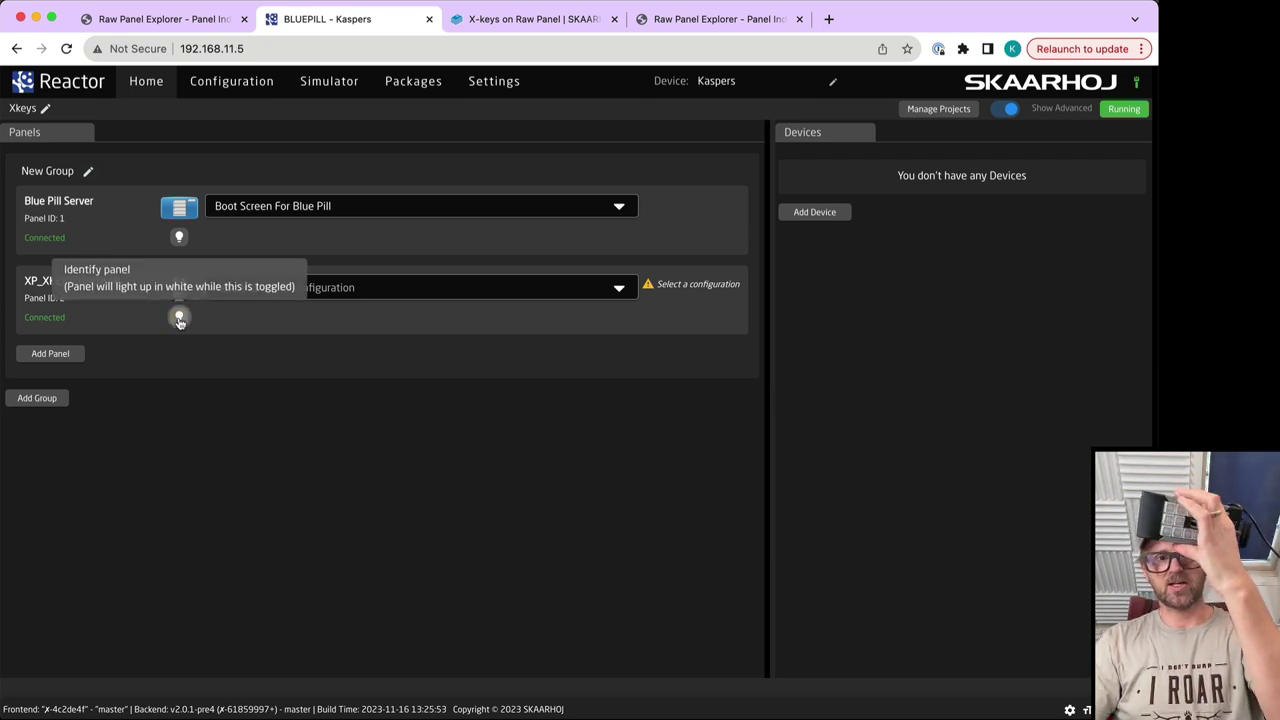
View the T-bar panel in the simulator, and turn on component selection from the physical panel in the configurator
{"action": "left_click", "coordinate": [340, 90]}
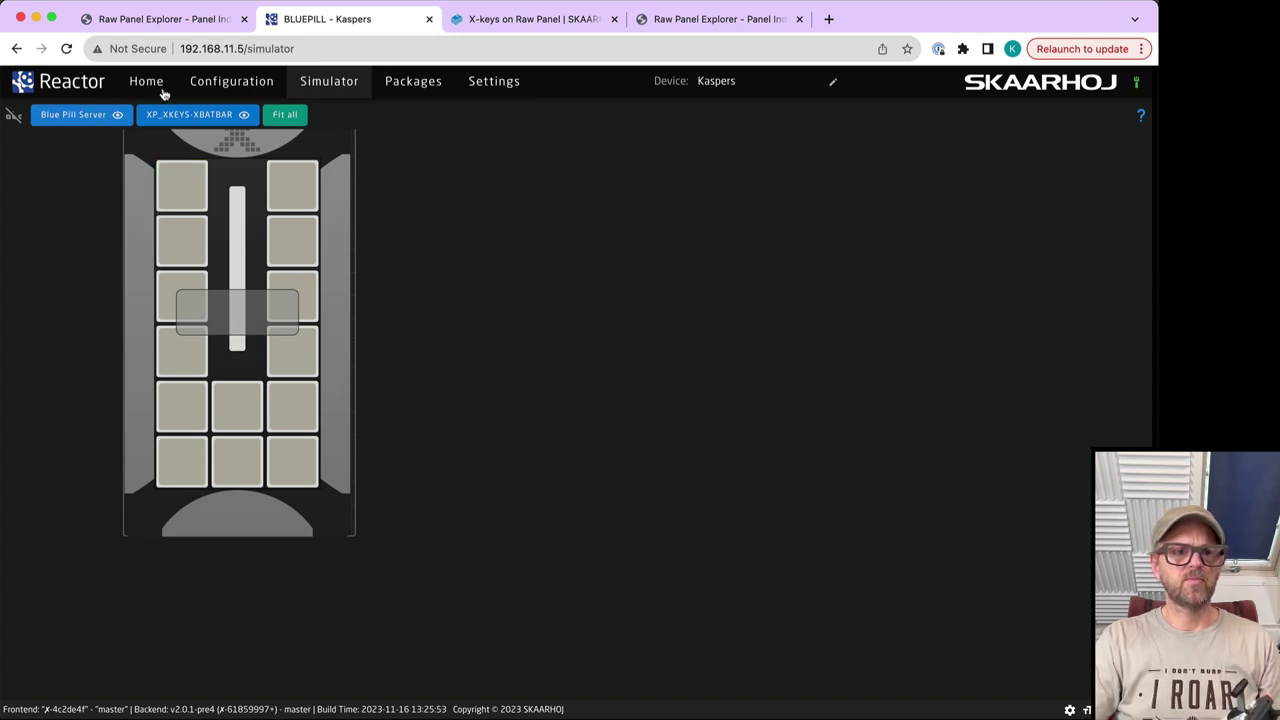
{"action": "left_click", "coordinate": [214, 86]}
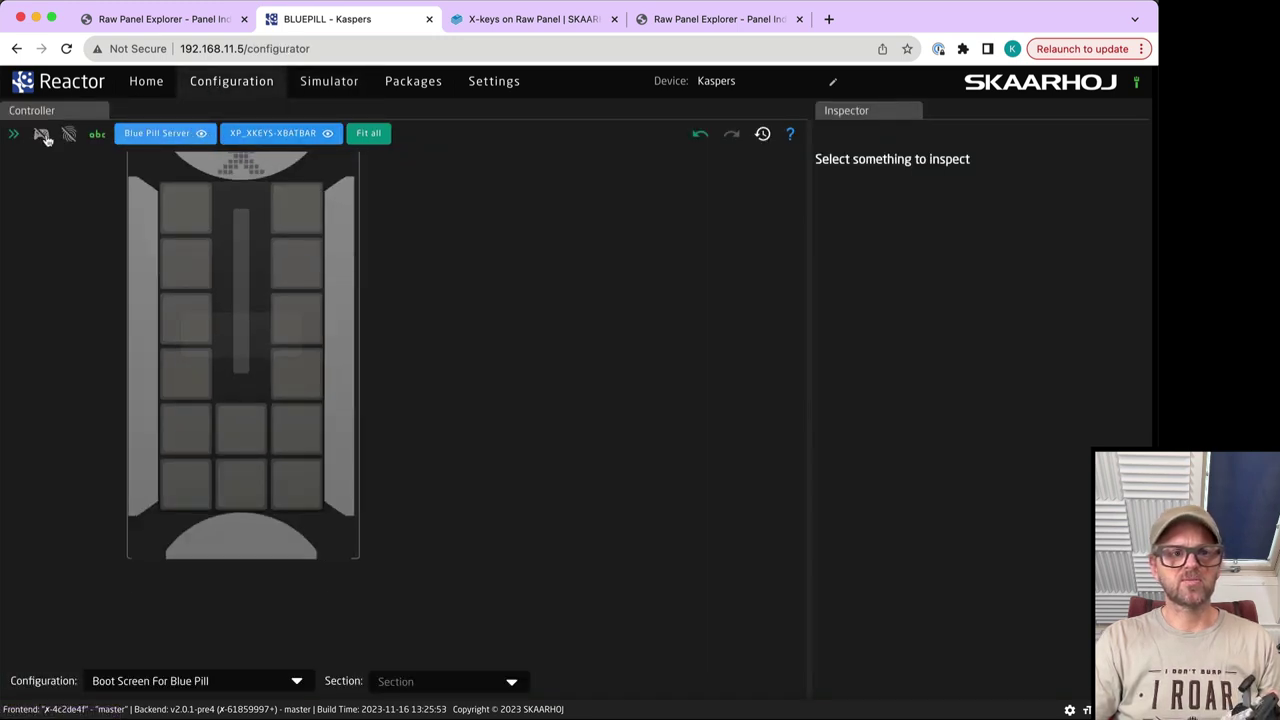
{"action": "left_click", "coordinate": [71, 135]}
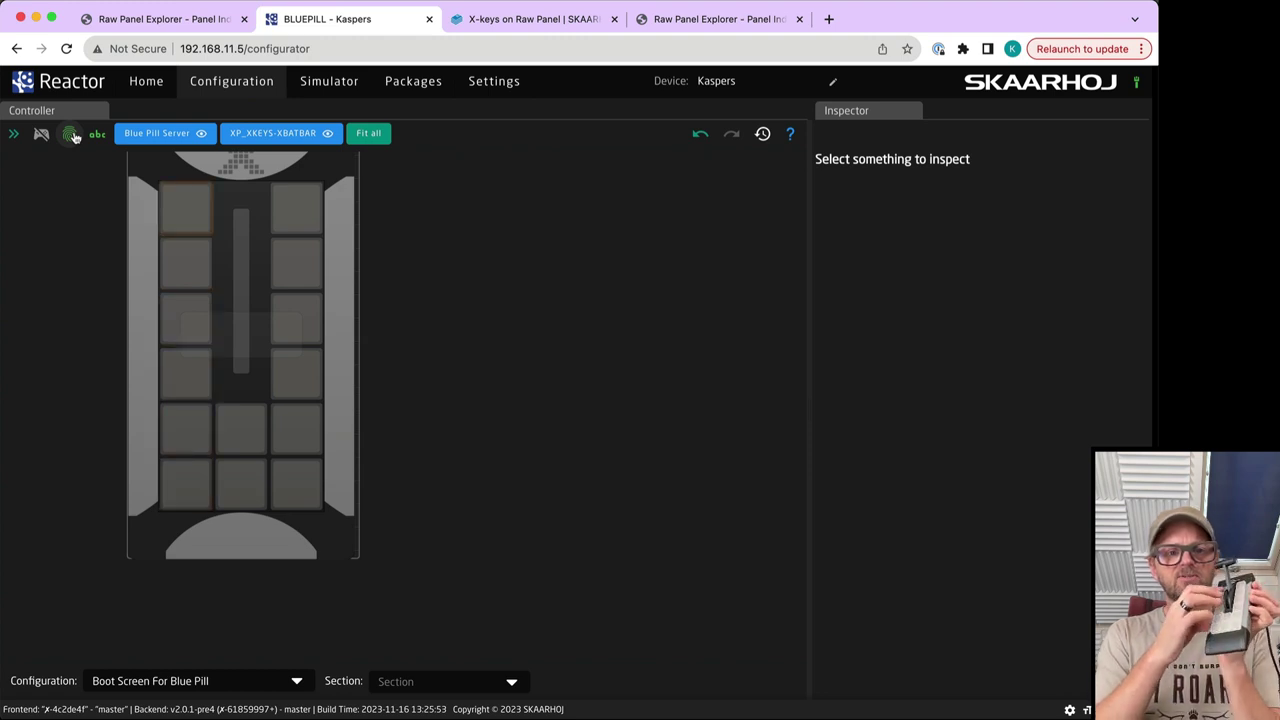
Add the discovered XK-3 Switch Interface panel to New Group
{"action": "left_click", "coordinate": [147, 80]}
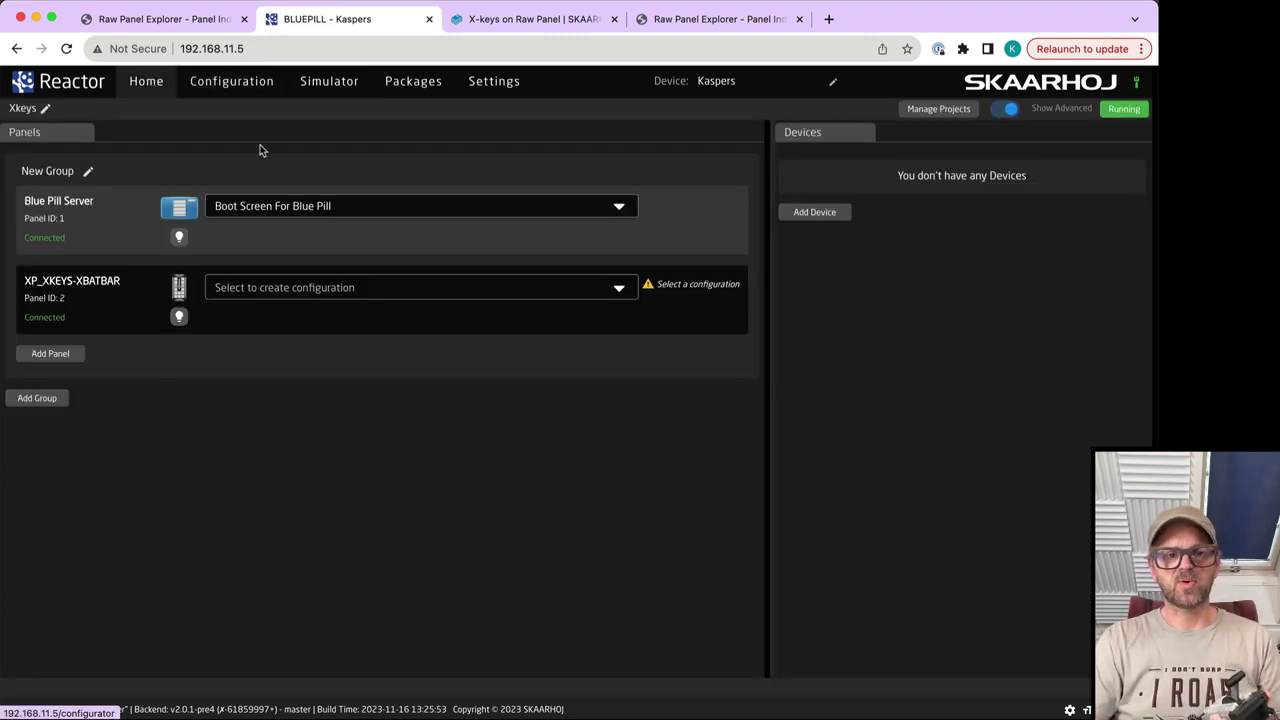
{"action": "left_click", "coordinate": [50, 353]}
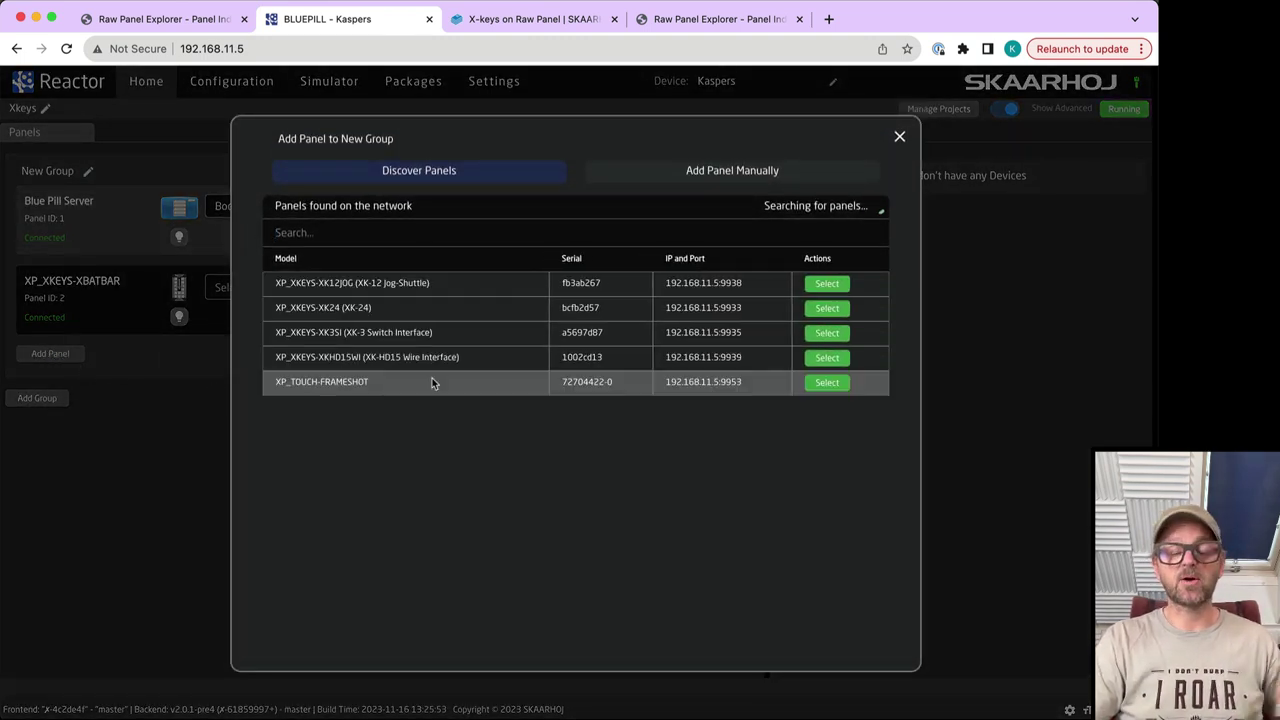
{"action": "left_click", "coordinate": [828, 334]}
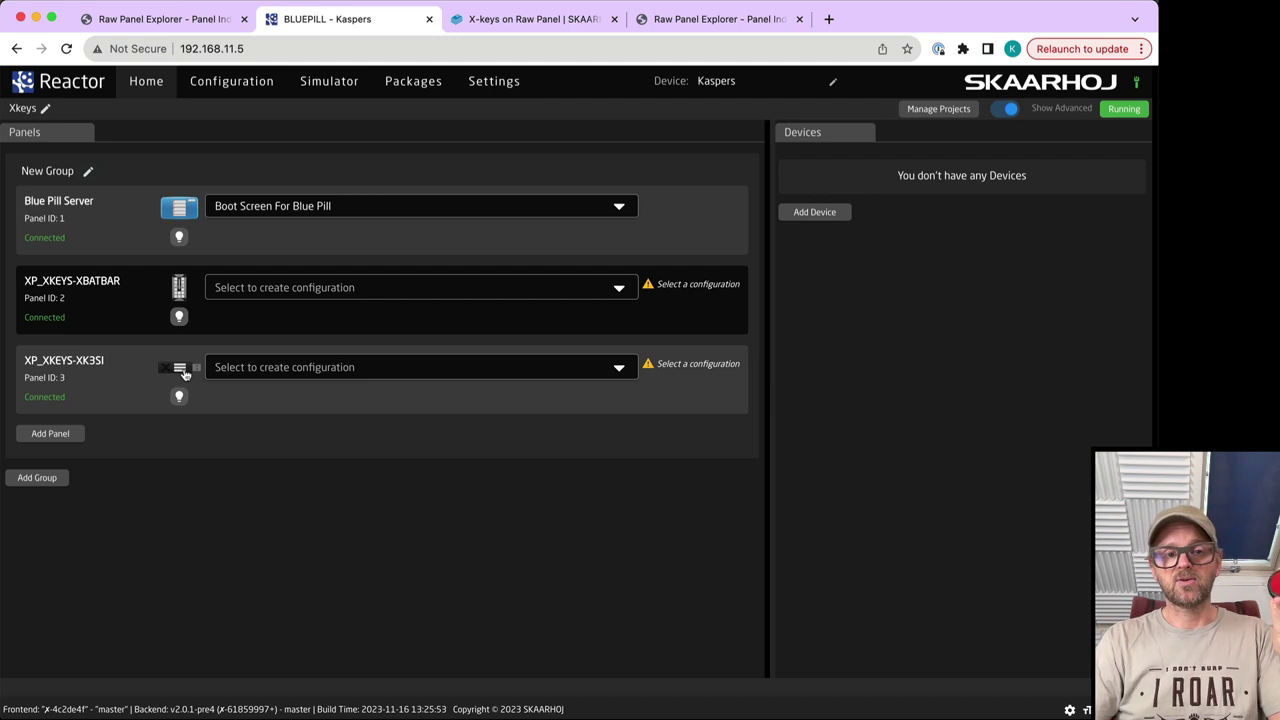
Create a custom configuration named asdf for the XP_XKEYS-XK3SI panel
{"action": "left_click", "coordinate": [285, 367]}
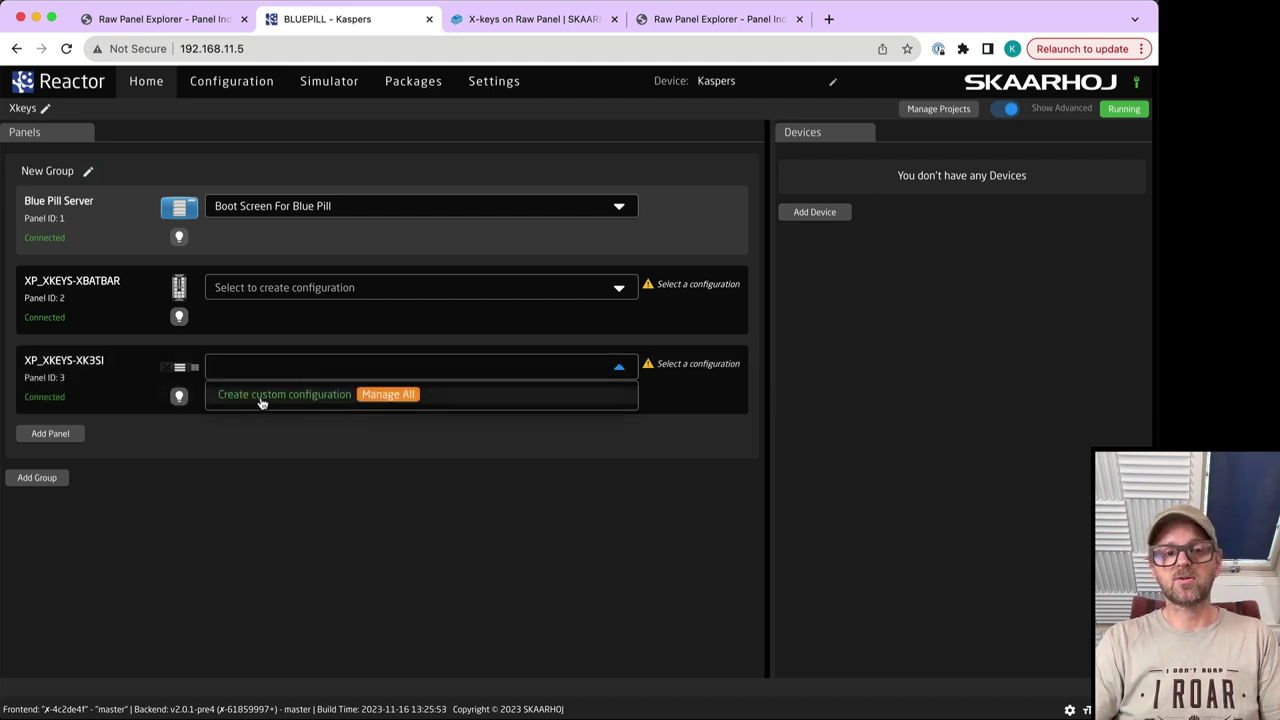
{"action": "left_click", "coordinate": [262, 396]}
{"action": "type", "text": "asdf"}
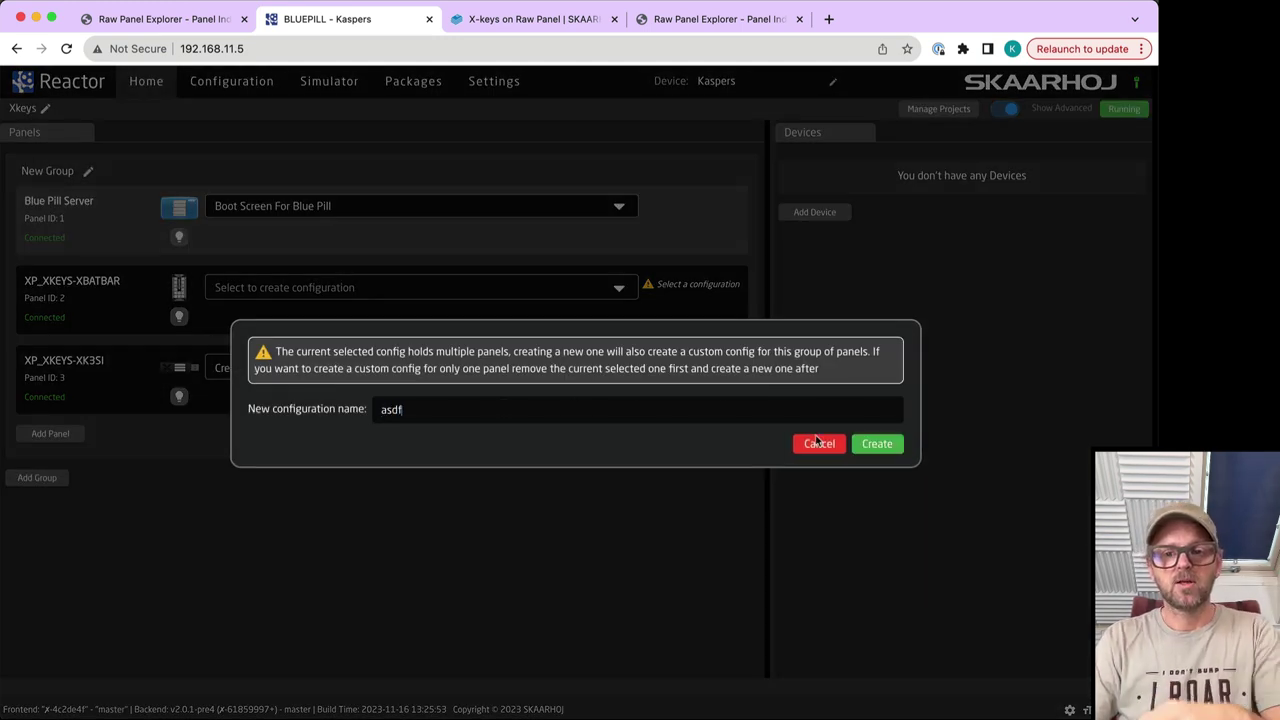
{"action": "left_click", "coordinate": [880, 443]}
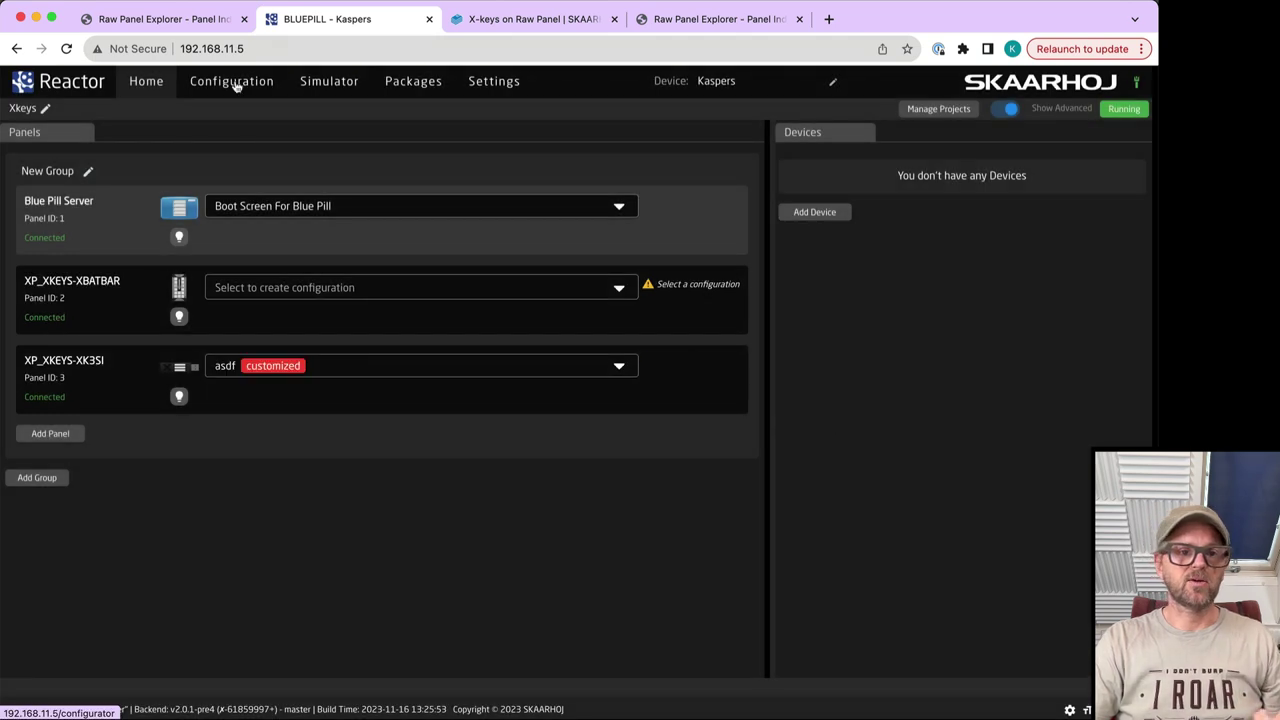
Load the asdf configuration in the configurator and select the XK-3 panel's GPI1 input to show its behavior options
{"action": "left_click", "coordinate": [234, 83]}
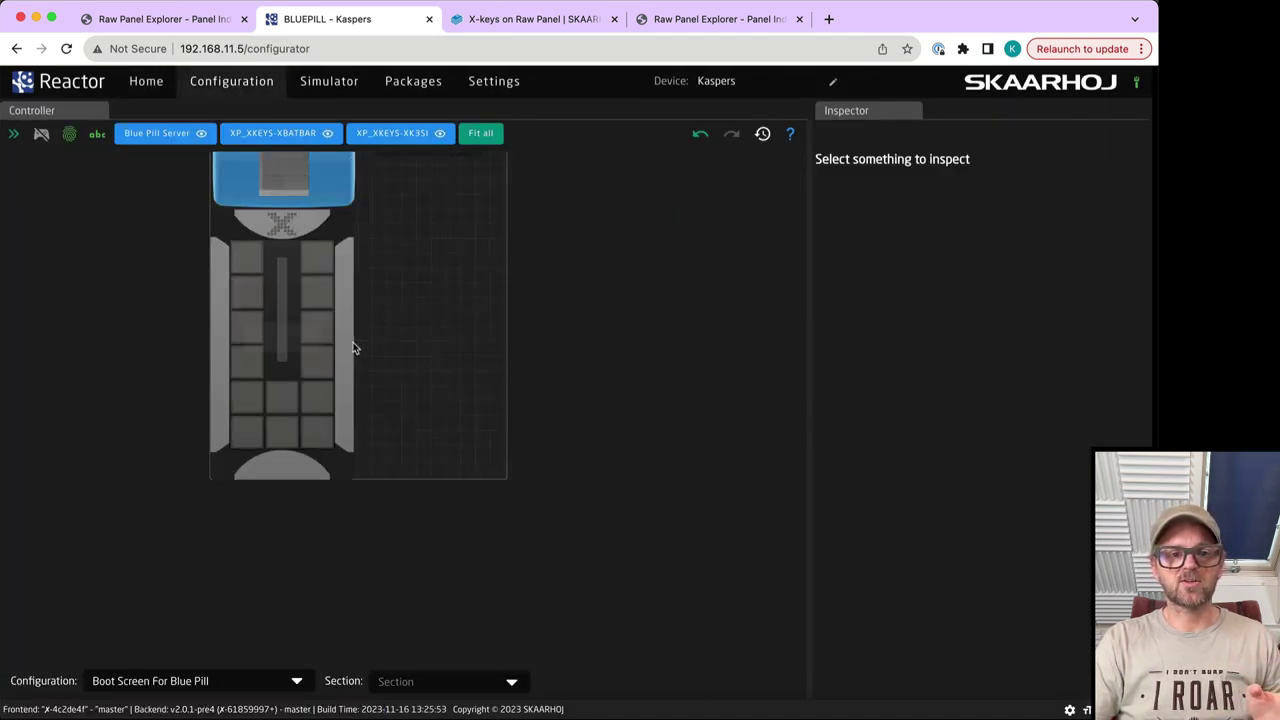
{"action": "left_click", "coordinate": [210, 682]}
{"action": "left_click", "coordinate": [163, 706]}
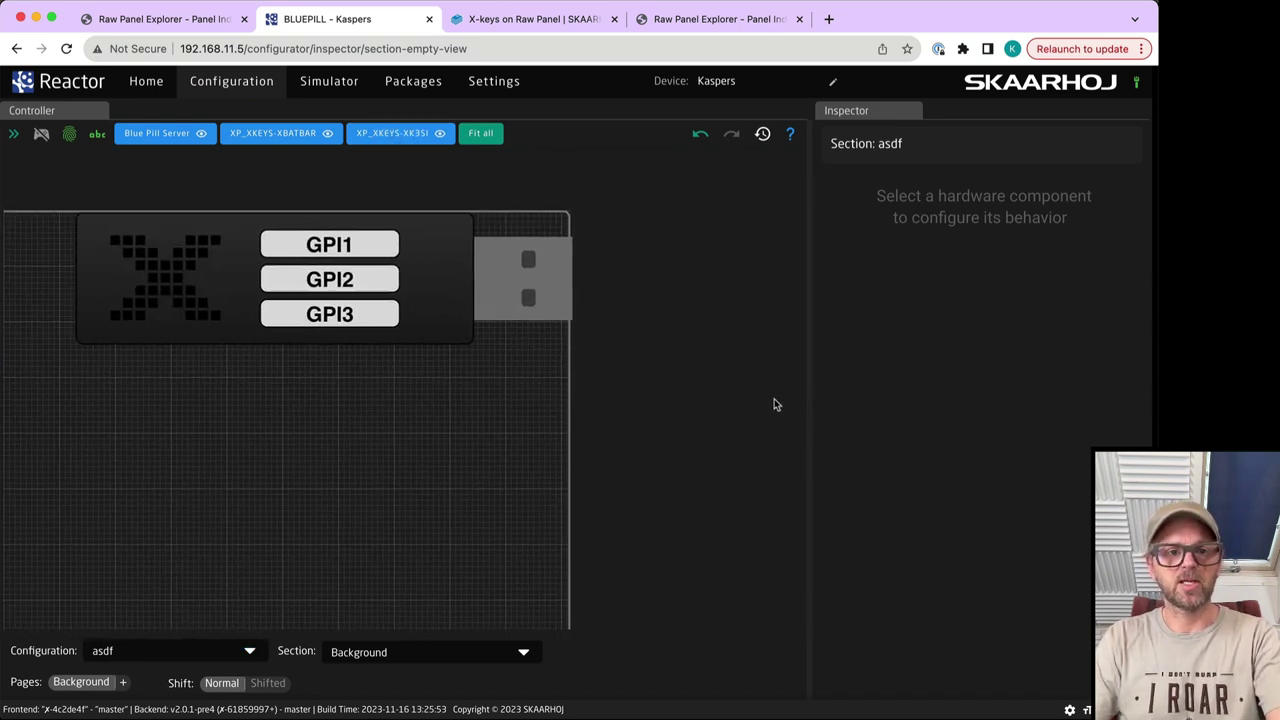
{"action": "left_click", "coordinate": [345, 250]}
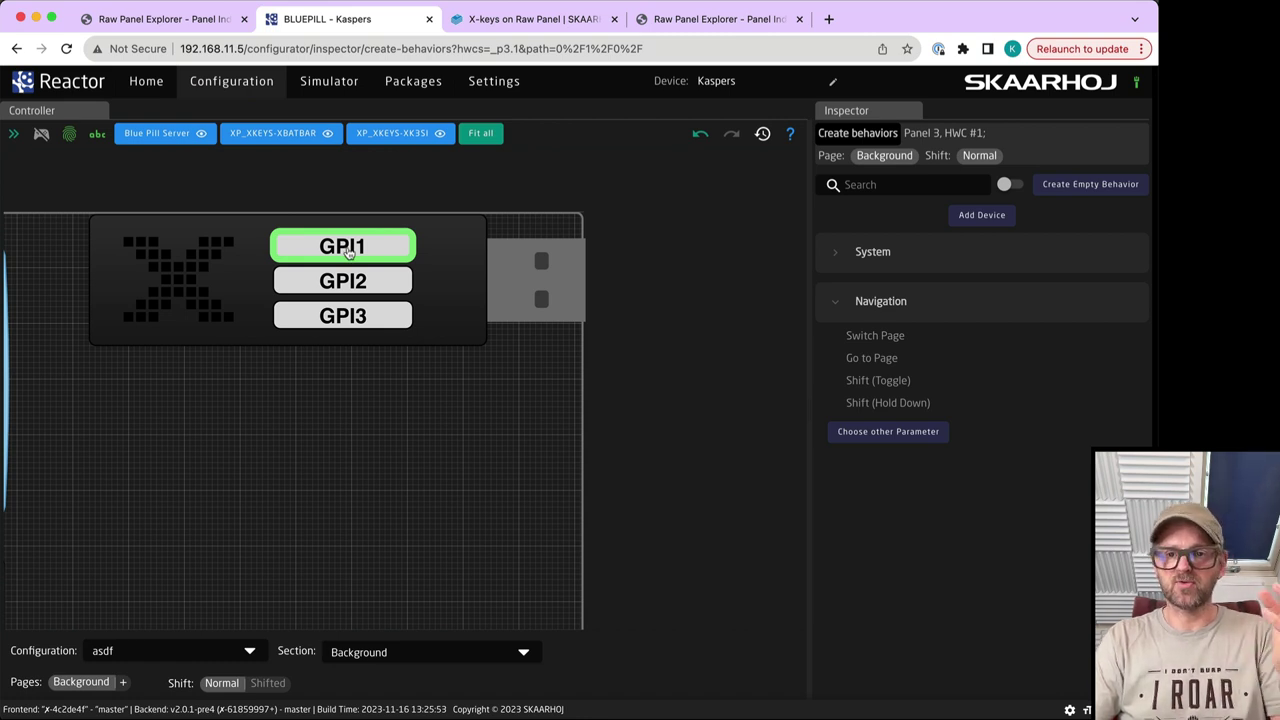
Search the discovered network devices for atem and add the ATEM 2 M/E Production Studio 4K to the project
{"action": "left_click", "coordinate": [840, 253]}
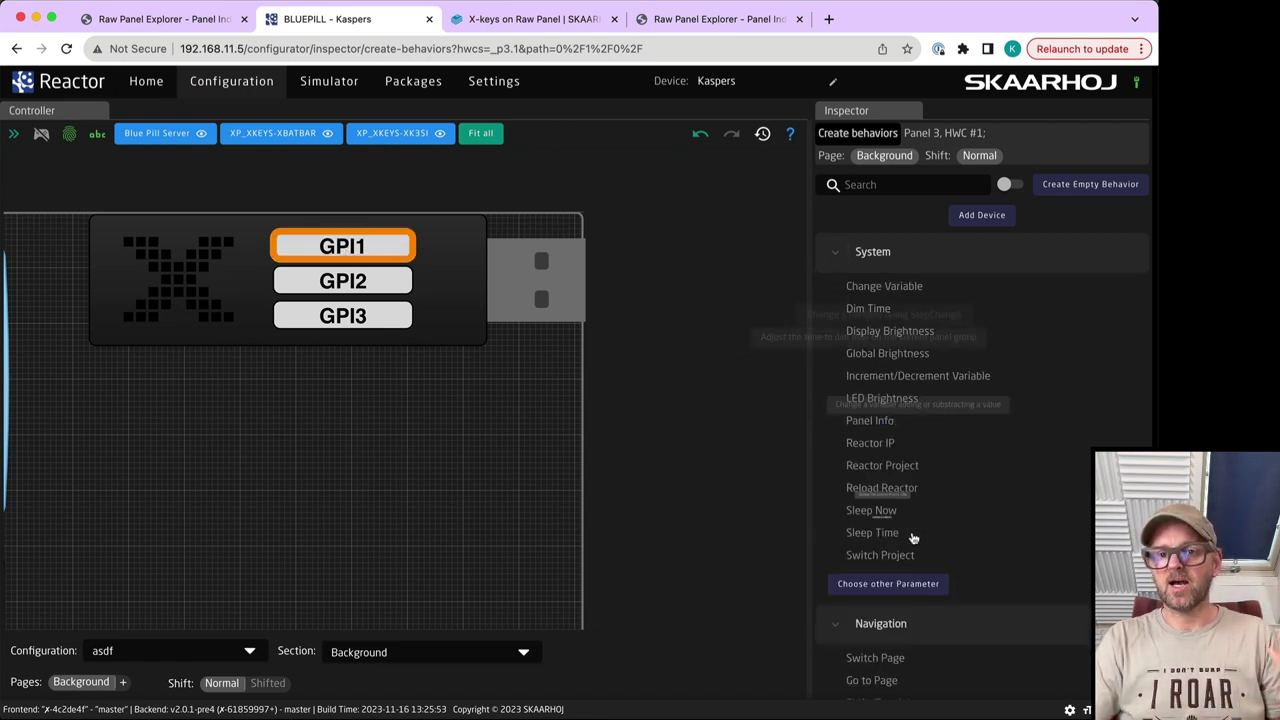
{"action": "left_click", "coordinate": [150, 83]}
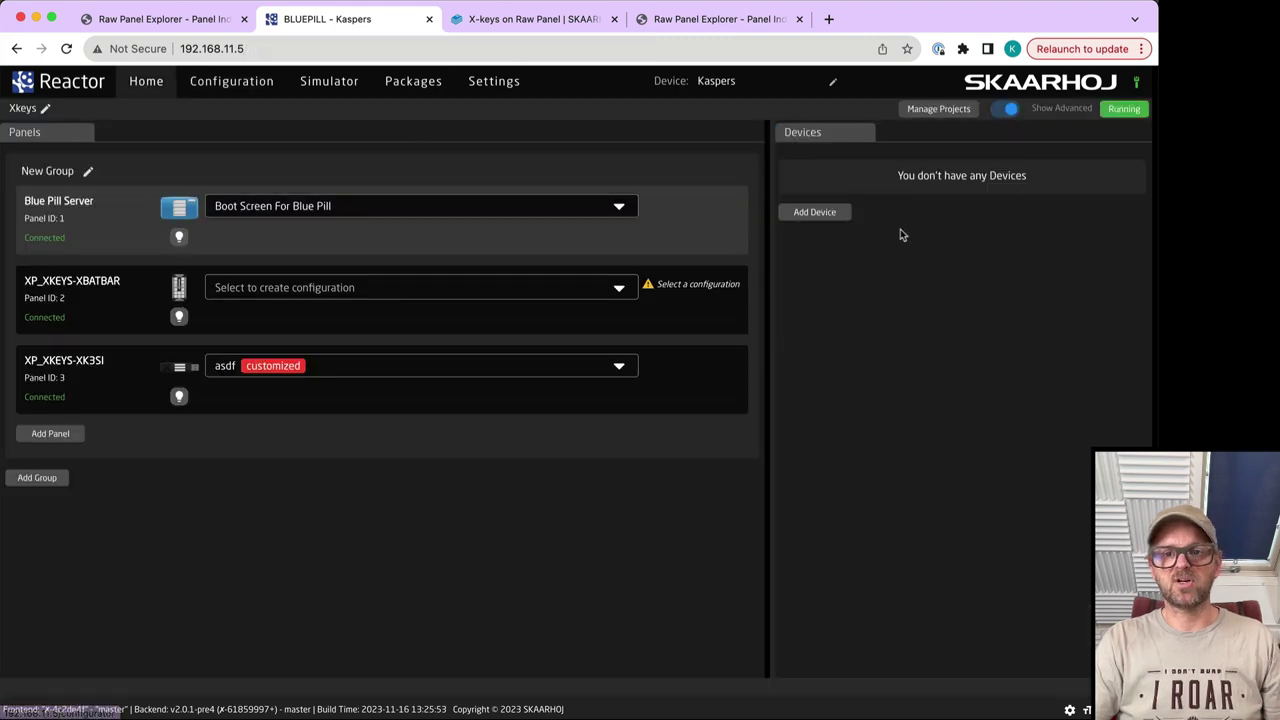
{"action": "left_click", "coordinate": [841, 215]}
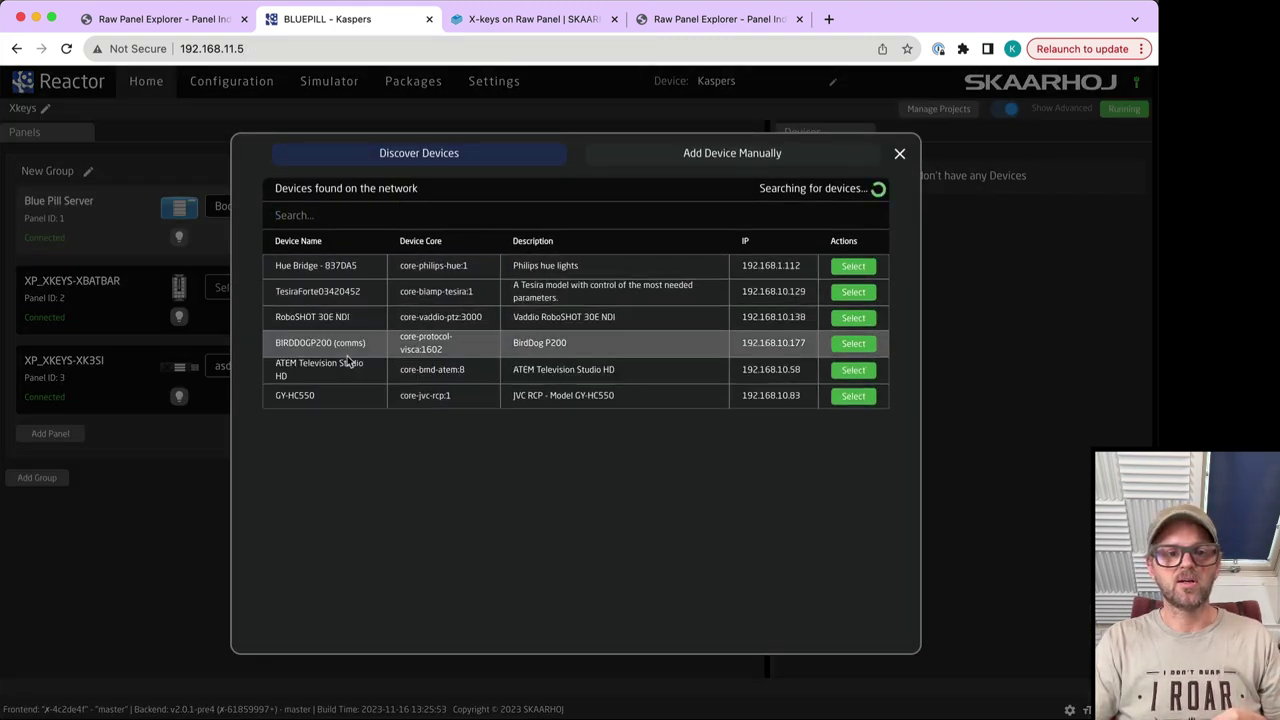
{"action": "type", "text": "atem"}
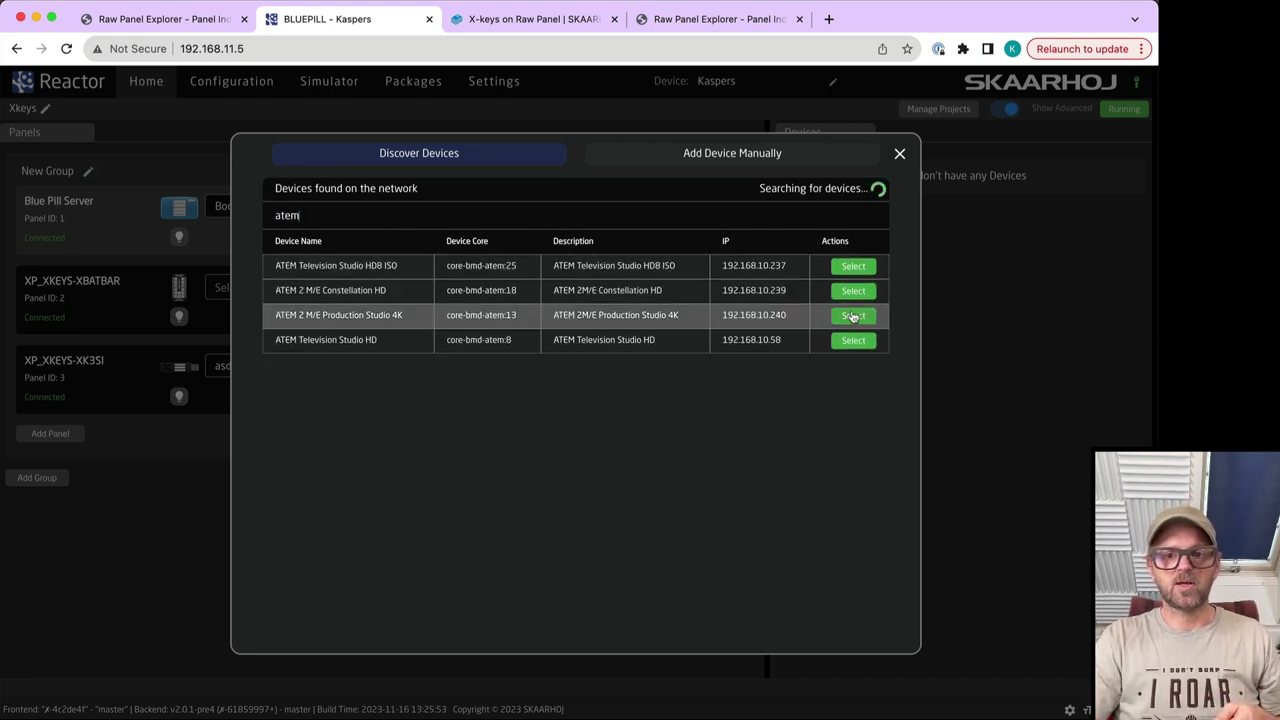
{"action": "left_click", "coordinate": [852, 316]}
{"action": "left_click", "coordinate": [828, 607]}
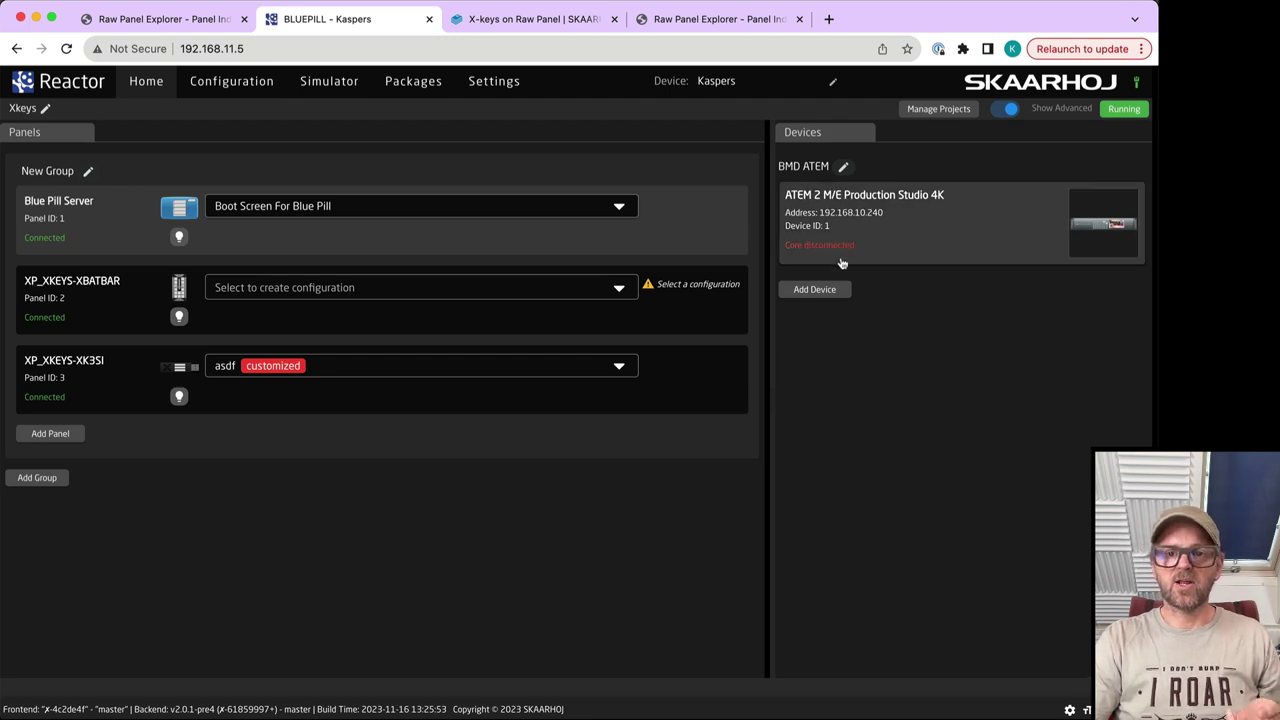
Assign the ATEM switcher's Aux Select behavior to the GPI1 input of the XK-3 panel in the configurator
{"action": "left_click", "coordinate": [218, 86]}
{"action": "left_click", "coordinate": [345, 248]}
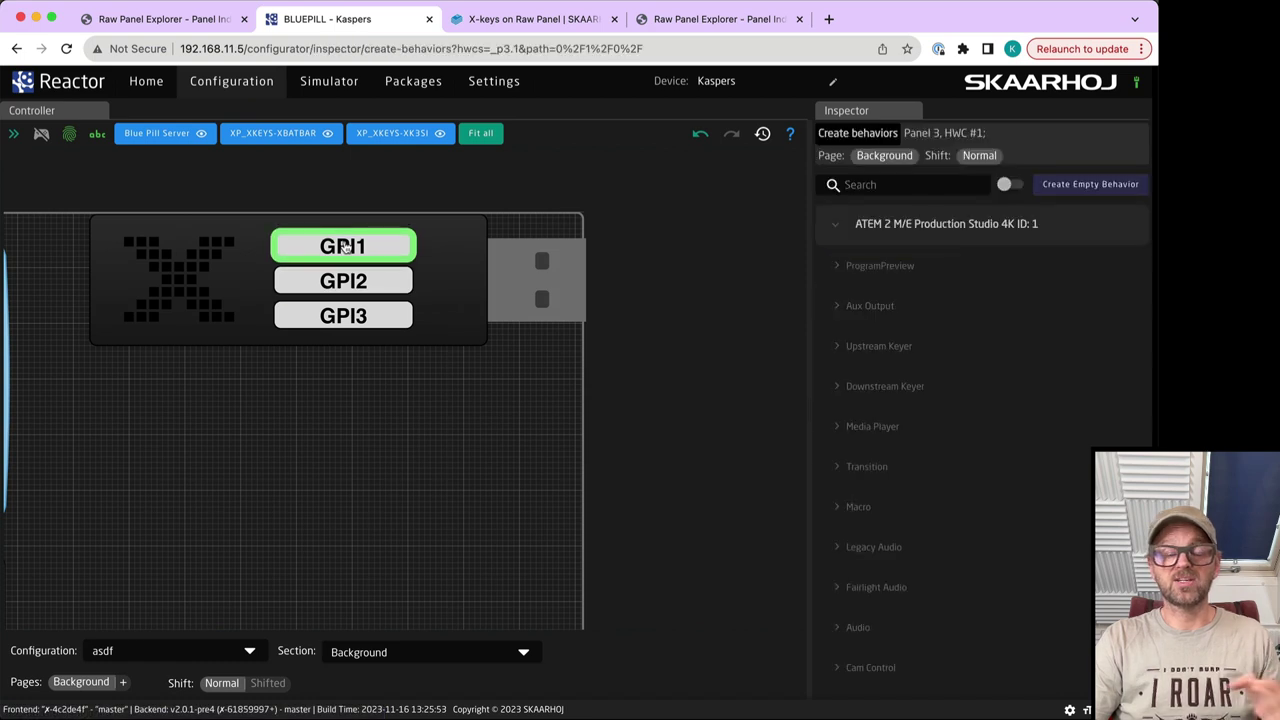
{"action": "left_click", "coordinate": [845, 309]}
{"action": "left_click", "coordinate": [869, 334]}
Set the GPI1 behavior's Aux Channel to 1 and its source to Input 4
{"action": "left_click", "coordinate": [967, 296]}
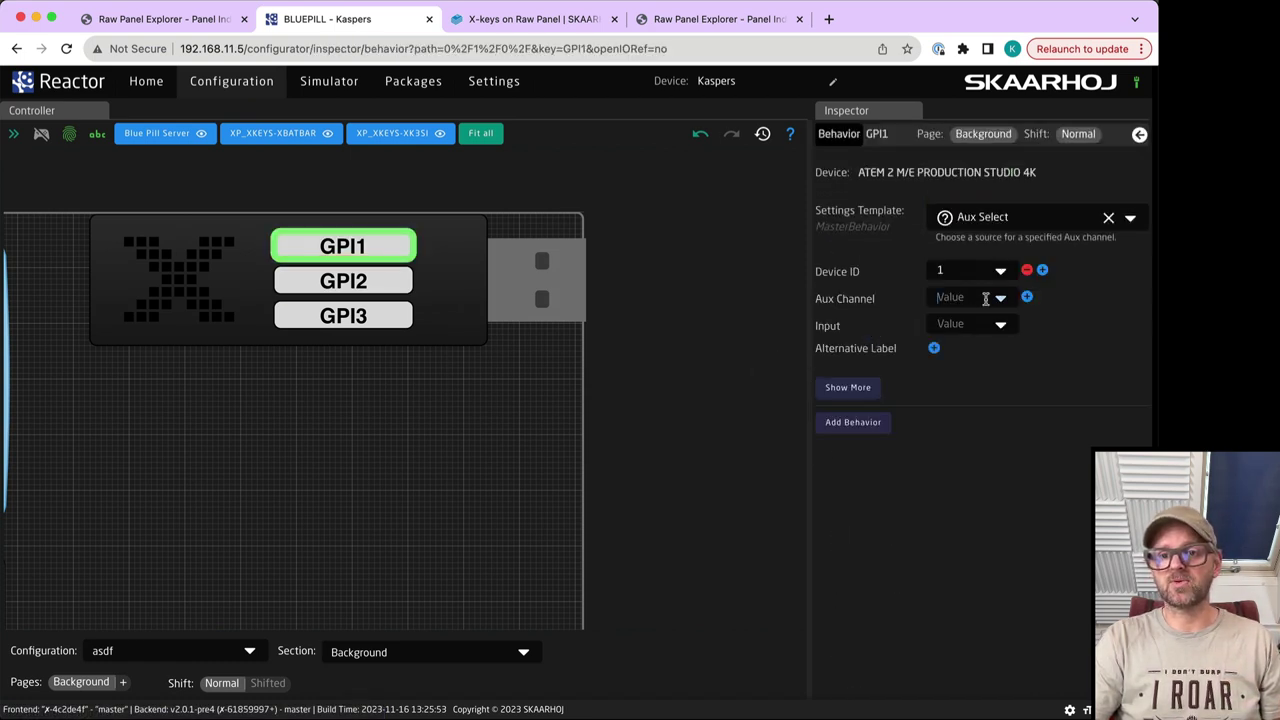
{"action": "left_click", "coordinate": [966, 320]}
{"action": "left_click", "coordinate": [973, 323]}
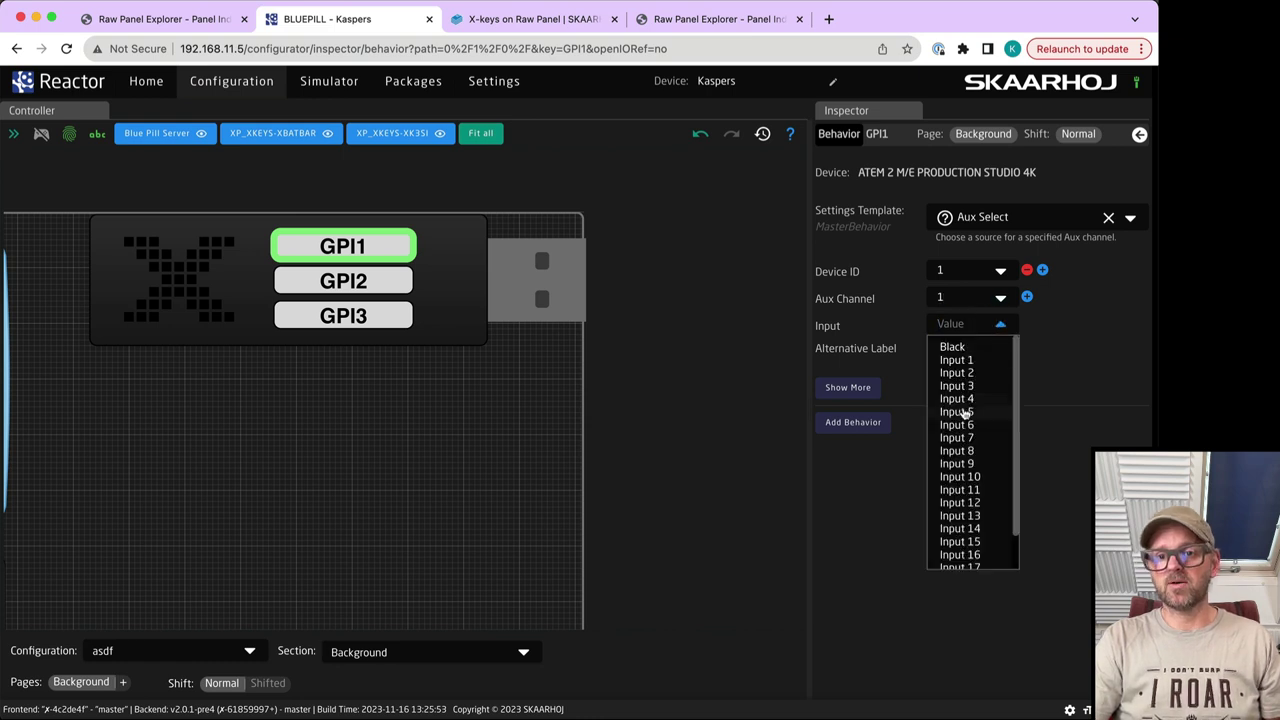
{"action": "left_click", "coordinate": [970, 398]}
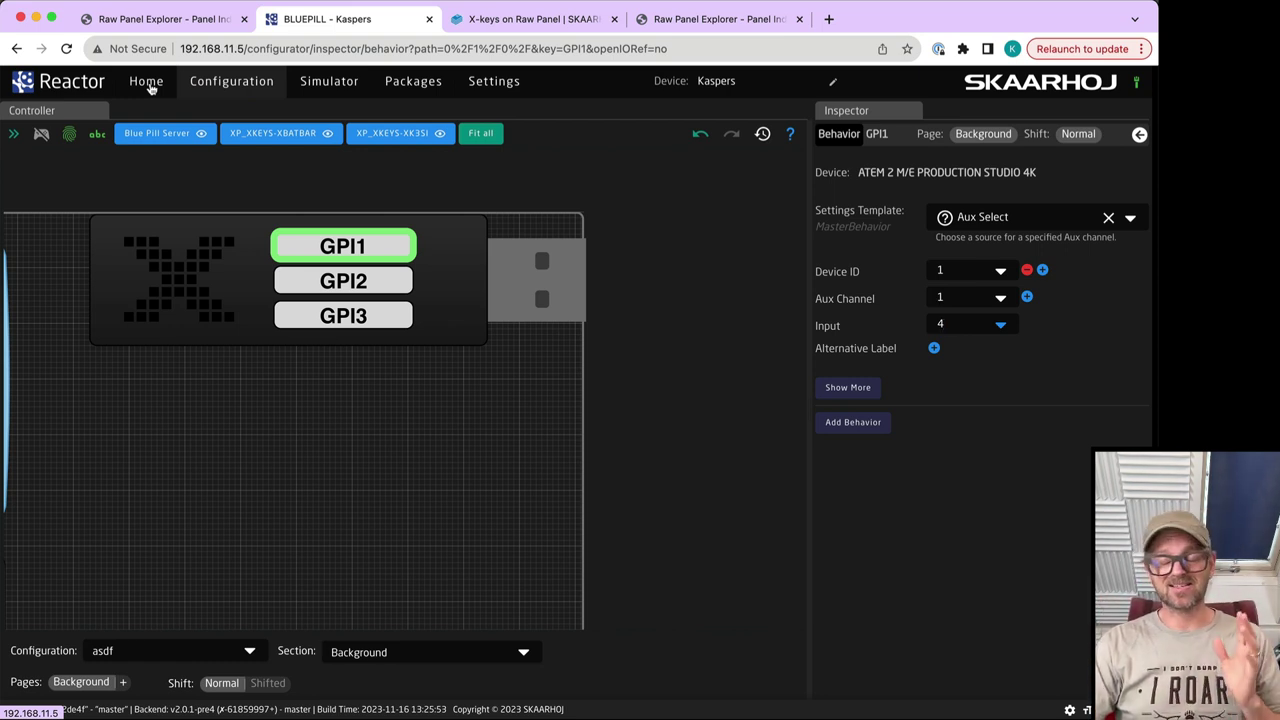
{"action": "left_click", "coordinate": [551, 18]}
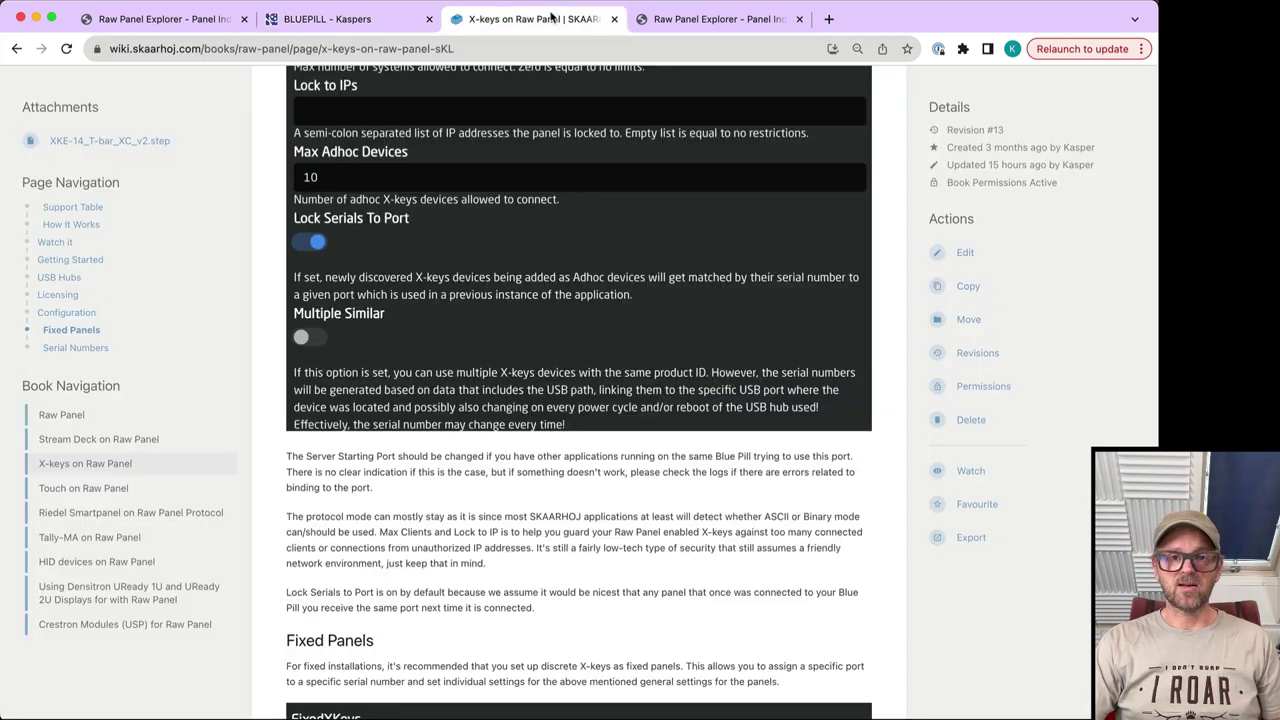
{"action": "left_click", "coordinate": [330, 19]}
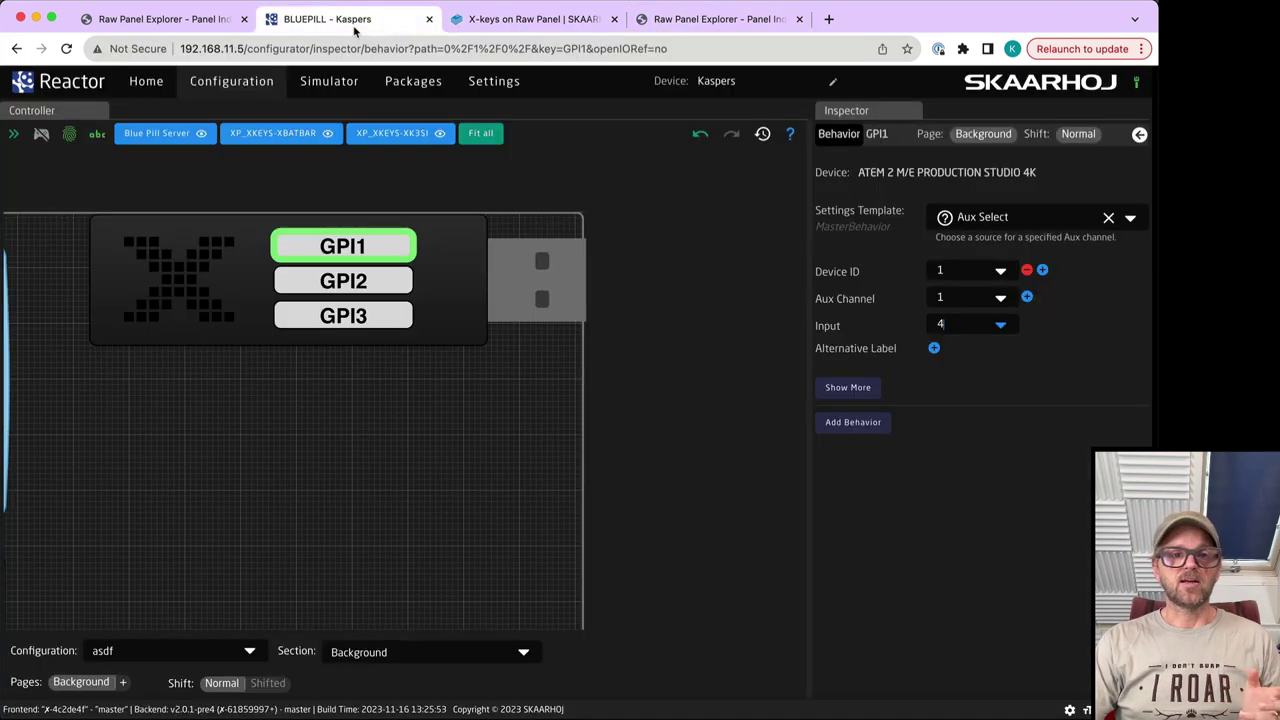